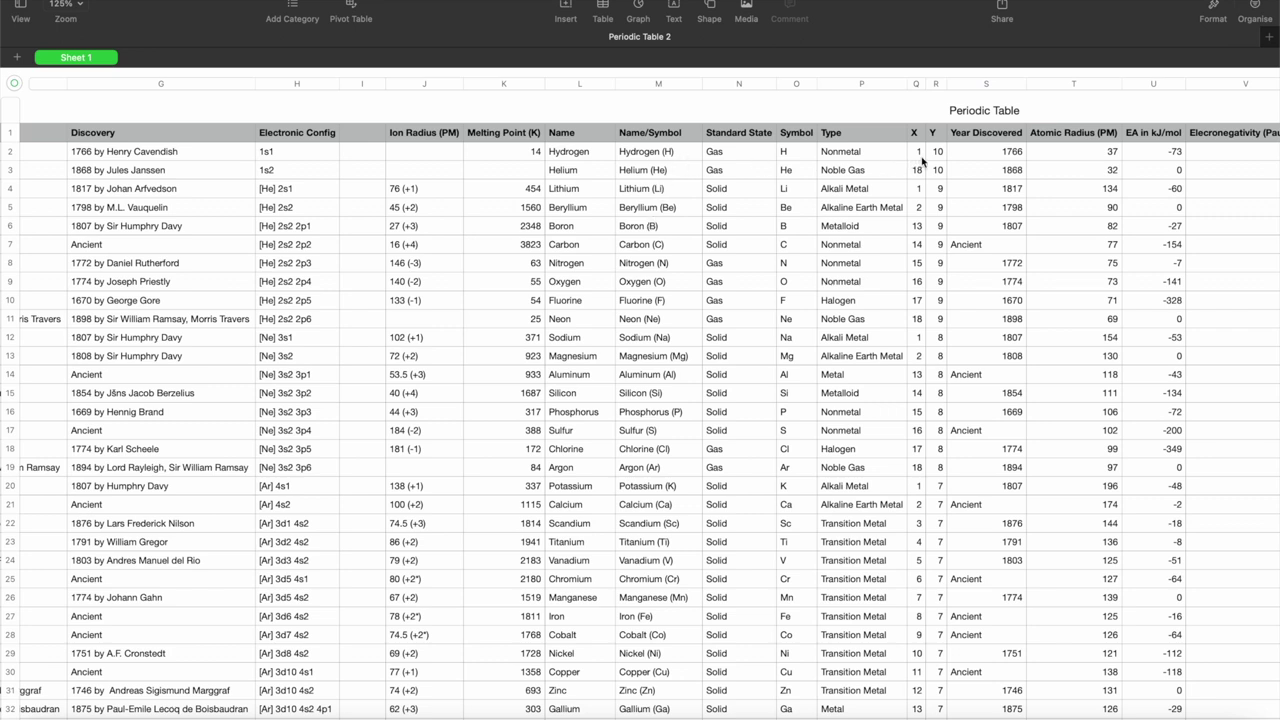
# Switch from the Numbers element sheet to the finished Tableau periodic table dashboard
pyautogui.click(915, 707)
pyautogui.moveTo(502, 410)
pyautogui.moveTo(220, 126)
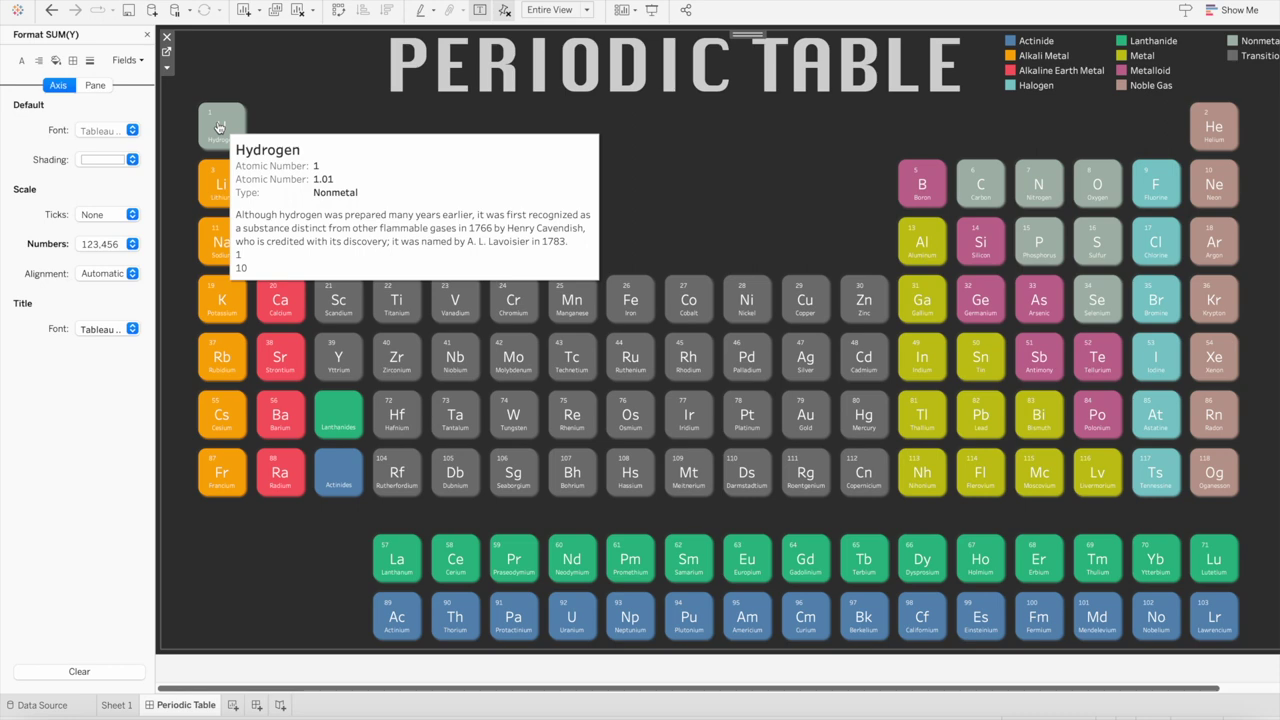
# Check an element tooltip on the finished table, then return to the Numbers element sheet
pyautogui.moveTo(222, 190)
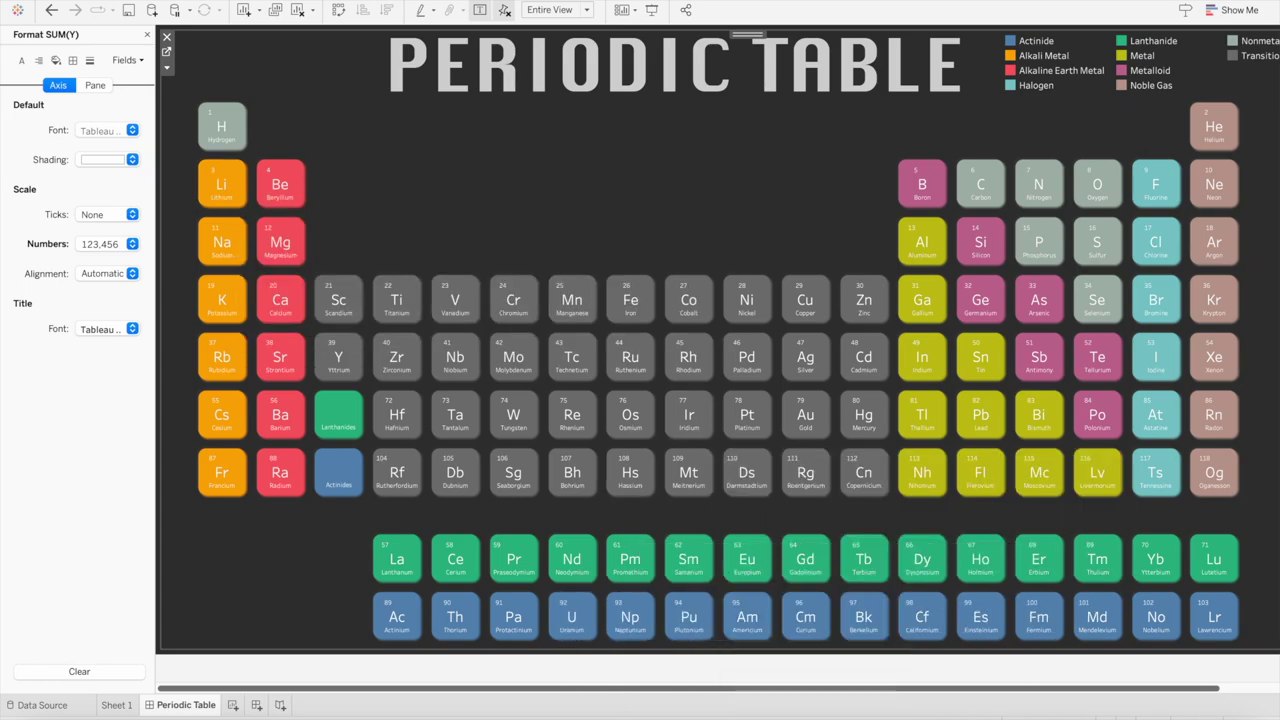
pyautogui.click(626, 716)
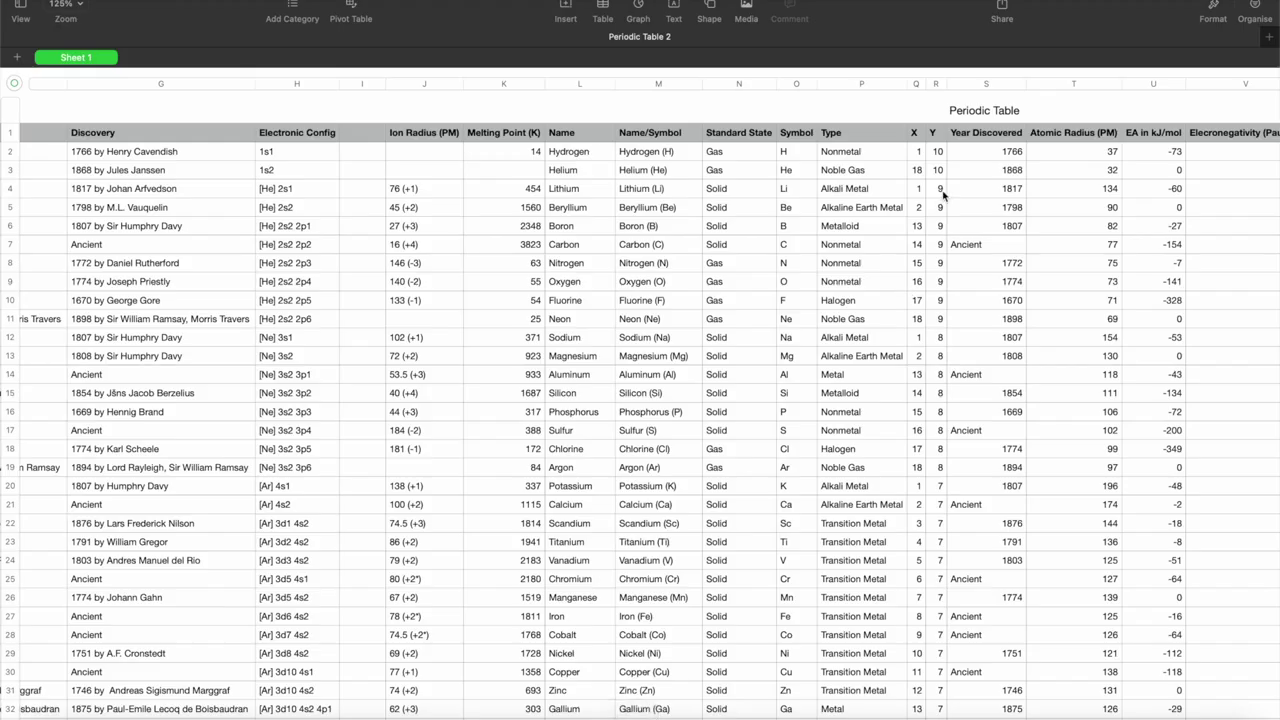
# Scroll the element sheet slightly and switch to the empty Tableau Sheet 1
pyautogui.scroll(-2, 943, 190)
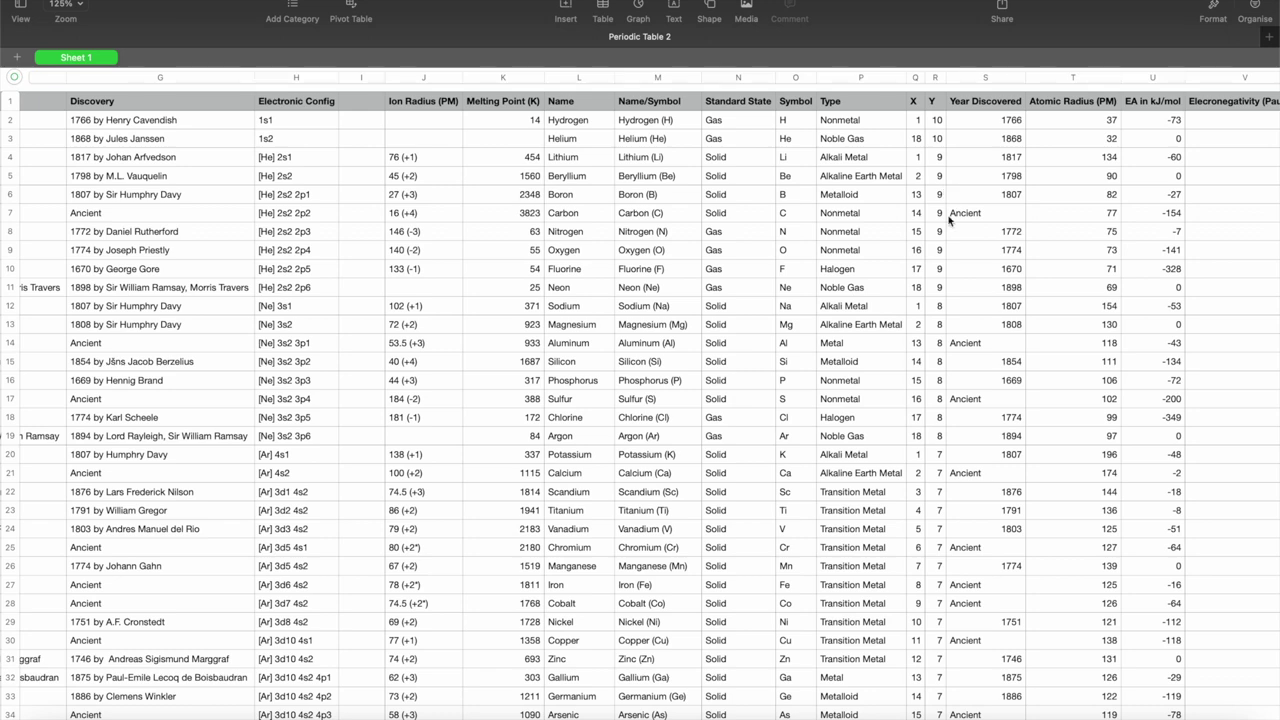
pyautogui.click(969, 716)
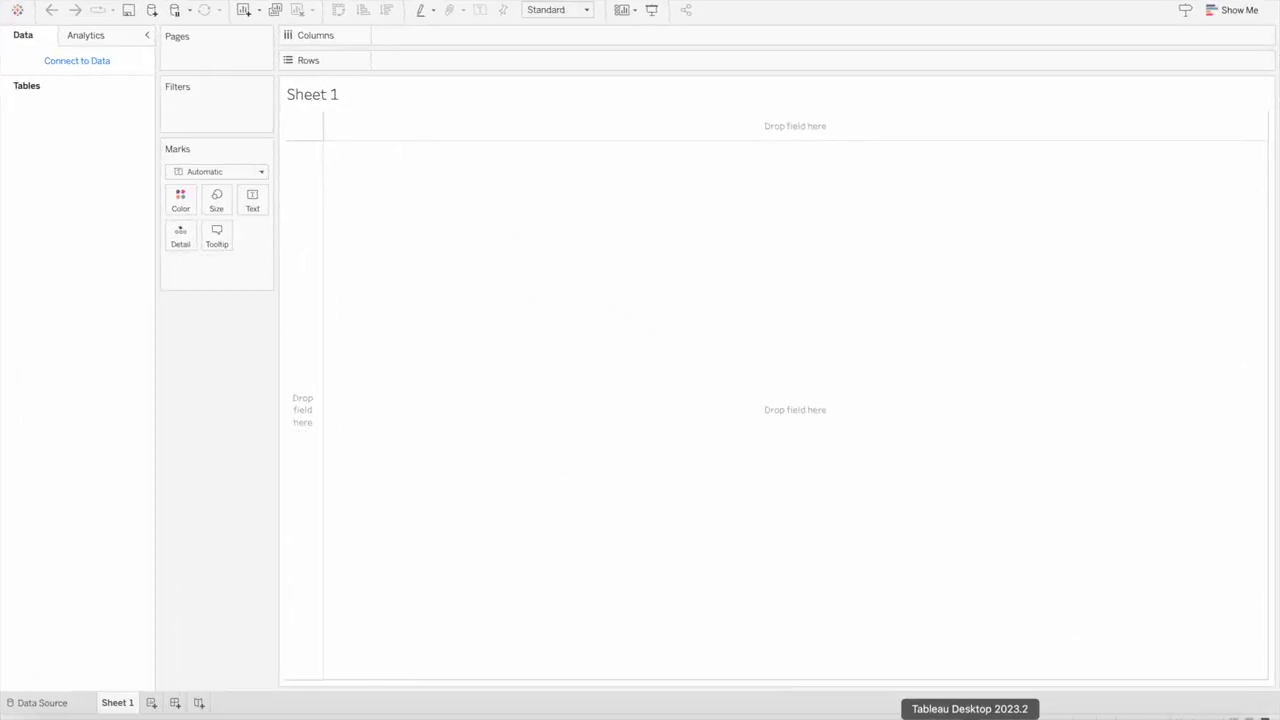
# Connect Tableau to Periodic Table.csv in Downloads as a text-file data source
pyautogui.click(87, 63)
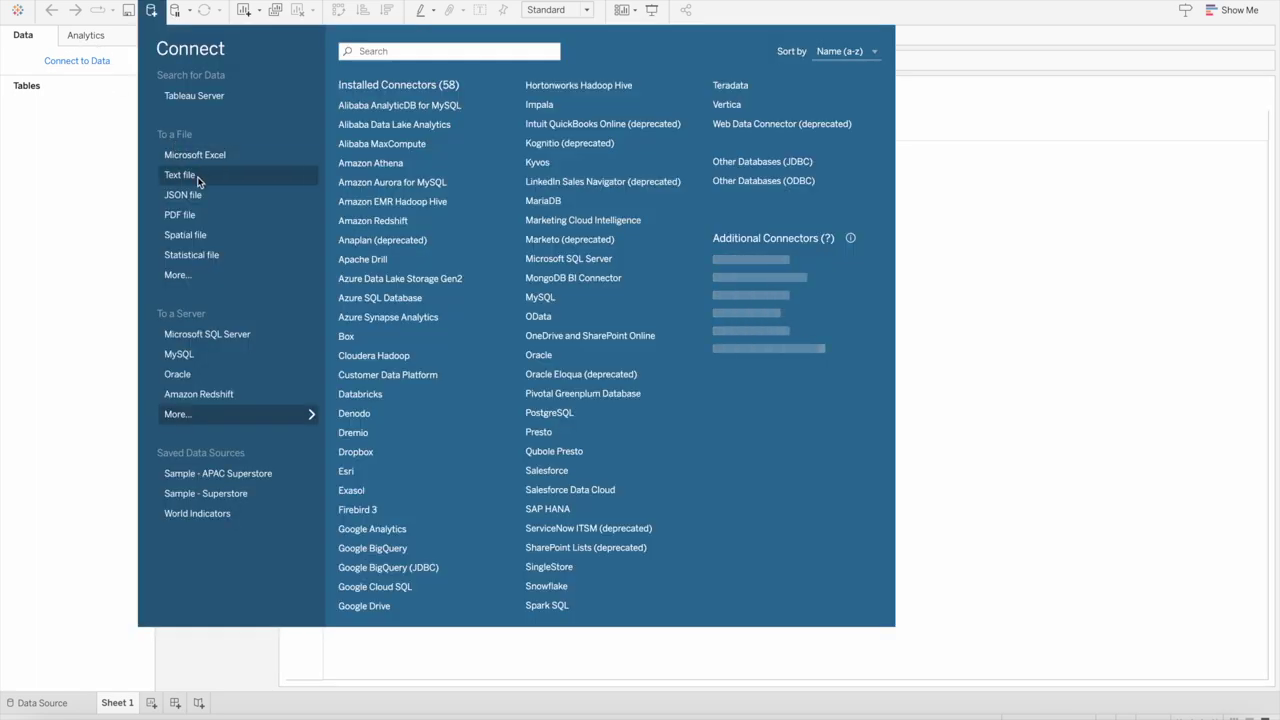
pyautogui.click(199, 178)
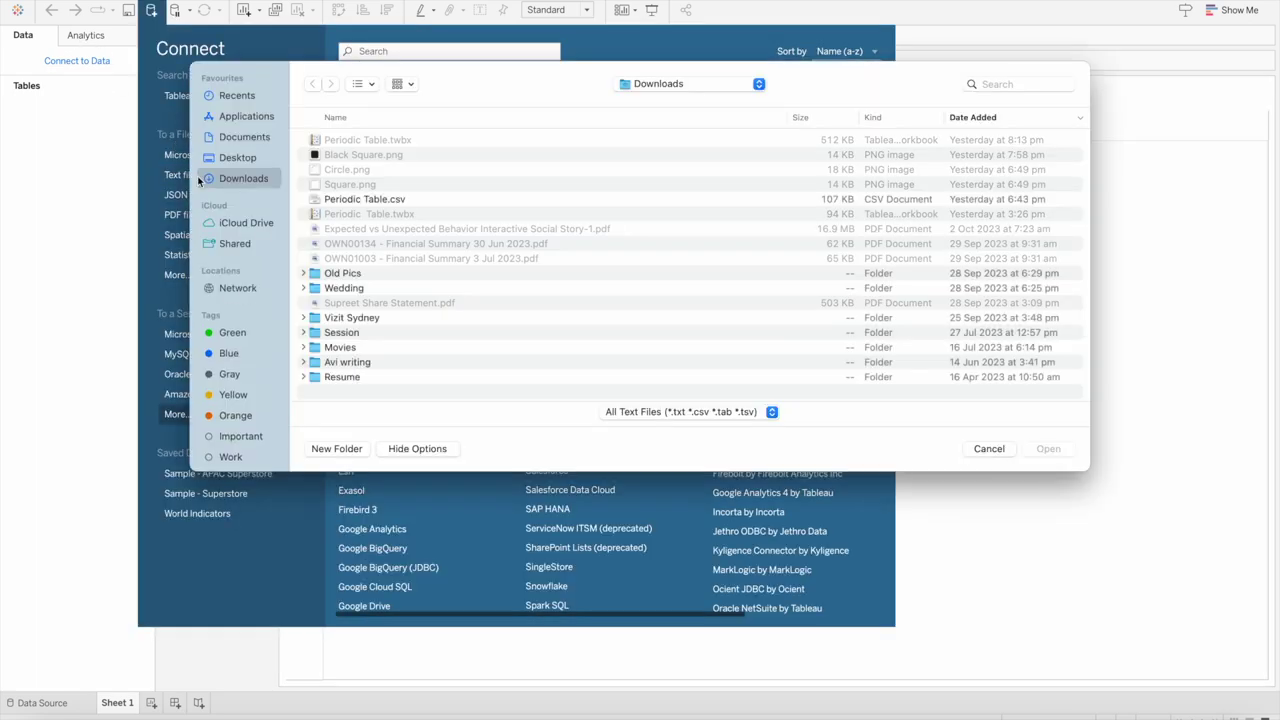
pyautogui.doubleClick(355, 199)
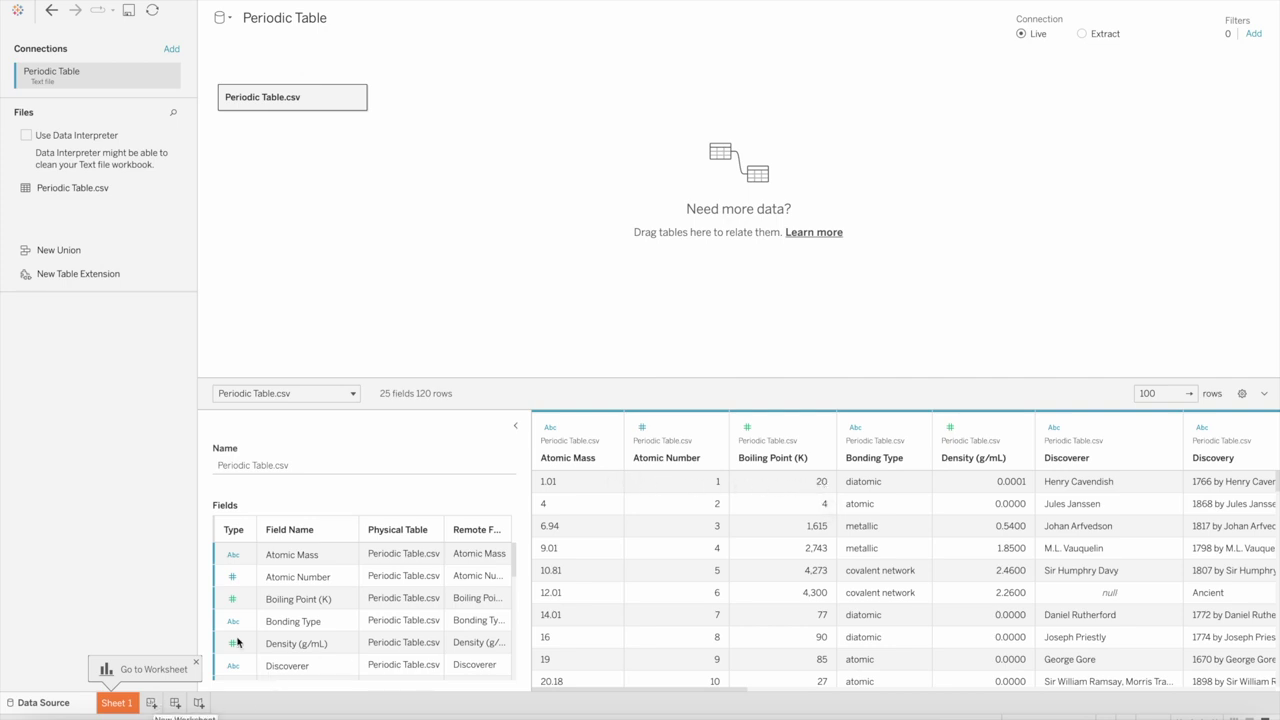
# On Sheet 1, plot X on Columns against Y on Rows
pyautogui.click(117, 703)
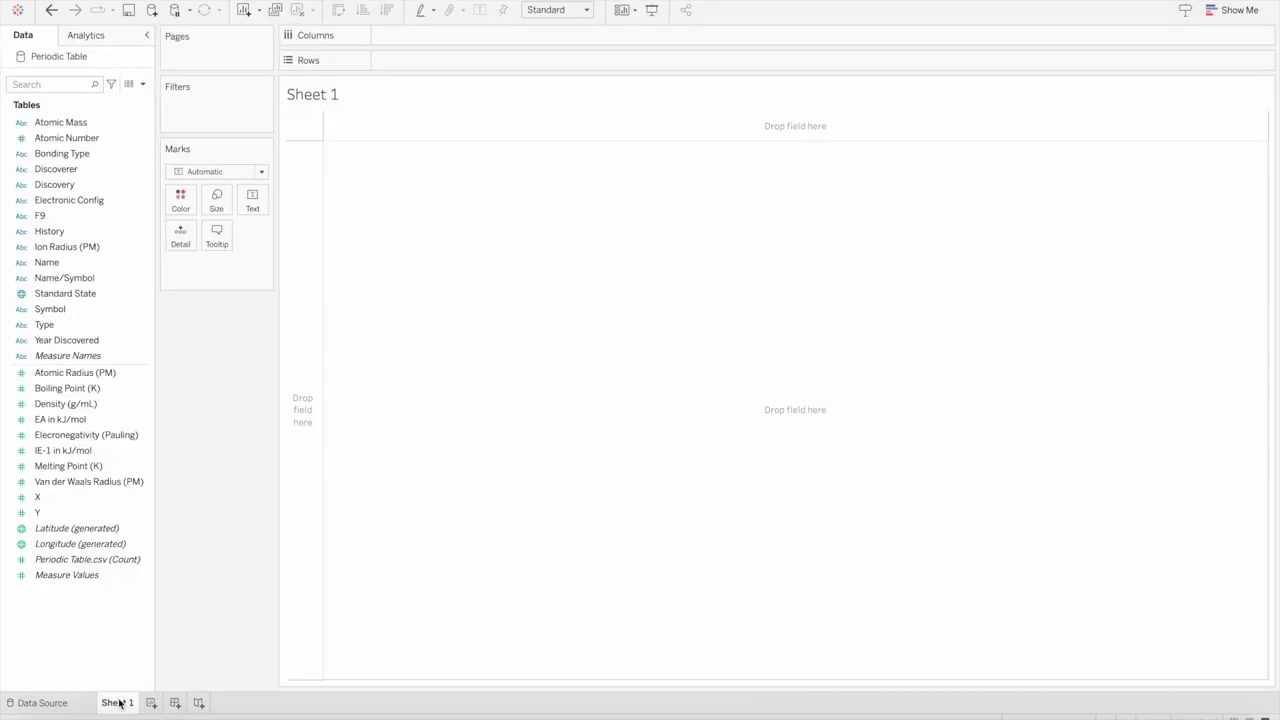
pyautogui.click(76, 500)
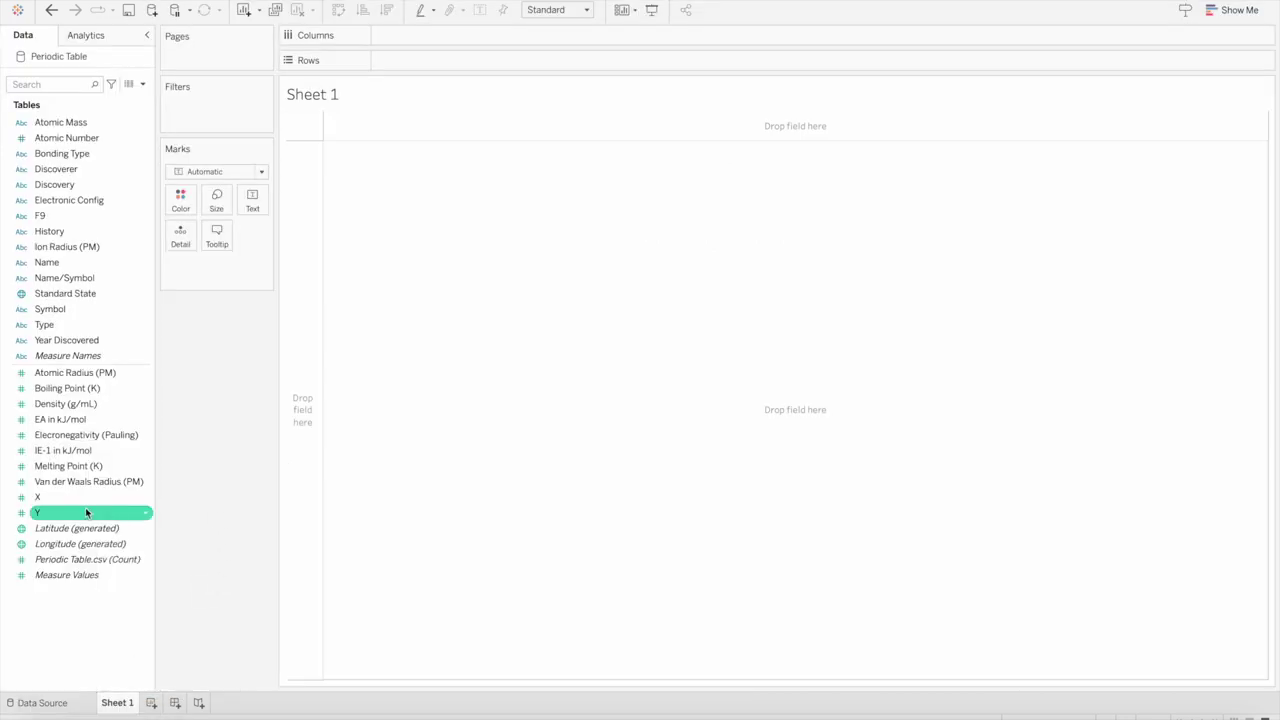
pyautogui.moveTo(74, 503); pyautogui.dragTo(507, 35)
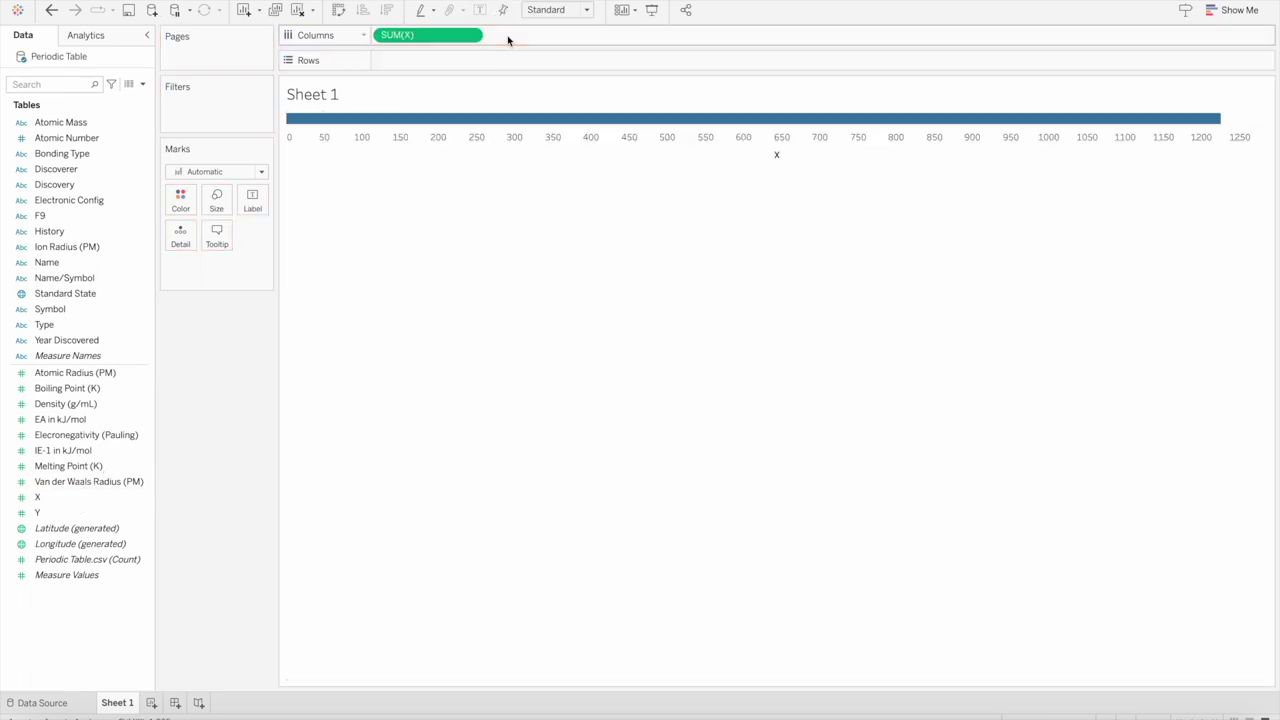
pyautogui.click(69, 515)
pyautogui.moveTo(67, 515); pyautogui.dragTo(448, 62)
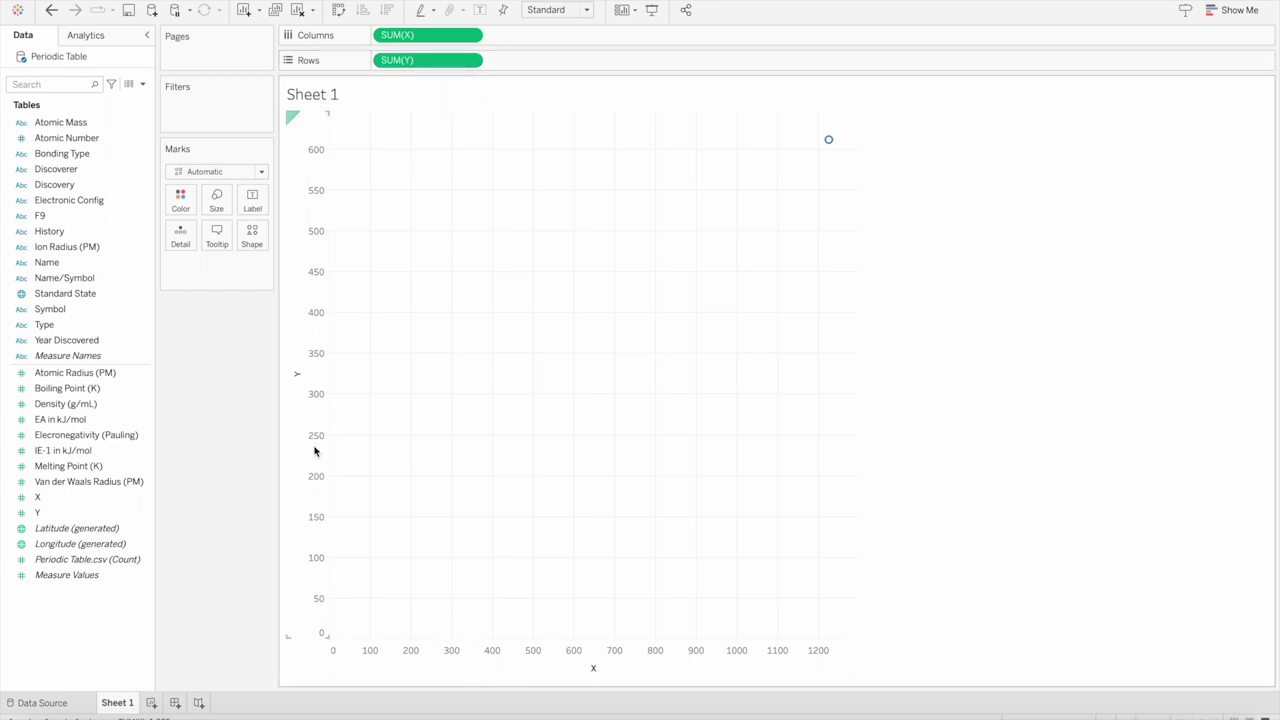
pyautogui.moveTo(823, 148)
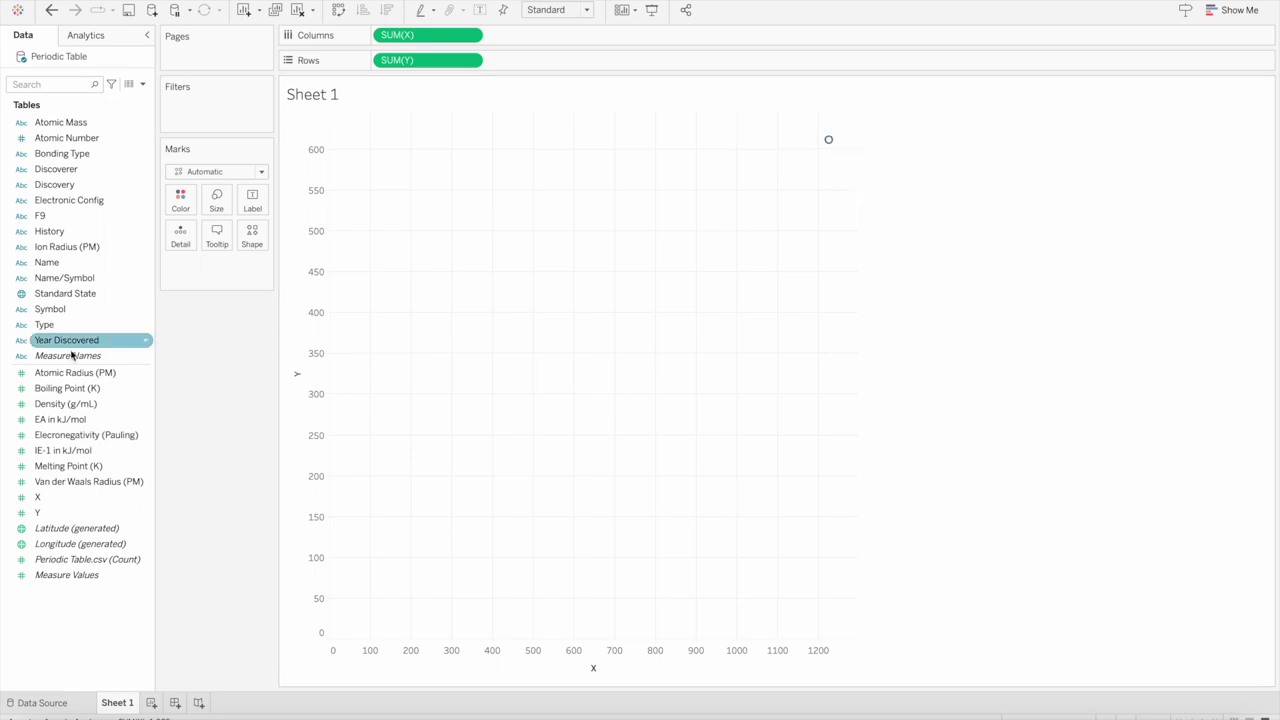
# Add Name to Detail so each element is a mark, and fit to Entire View
pyautogui.moveTo(62, 268); pyautogui.dragTo(191, 245)
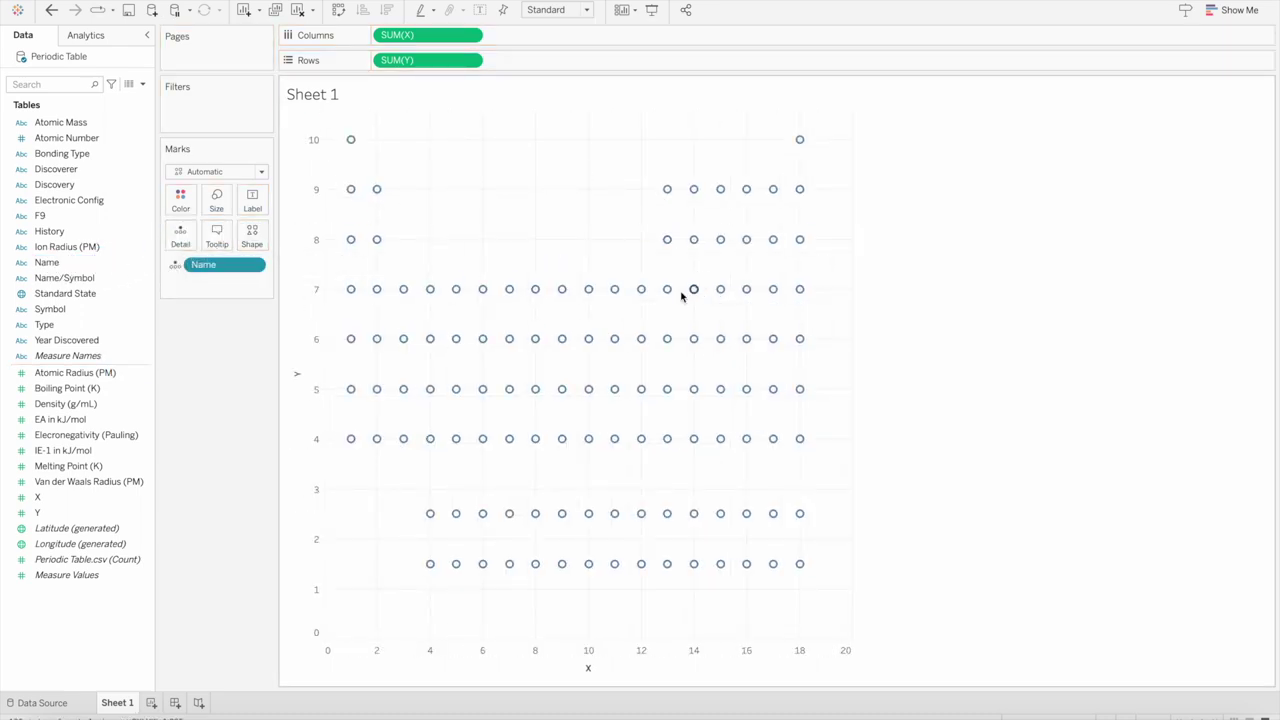
pyautogui.click(588, 10)
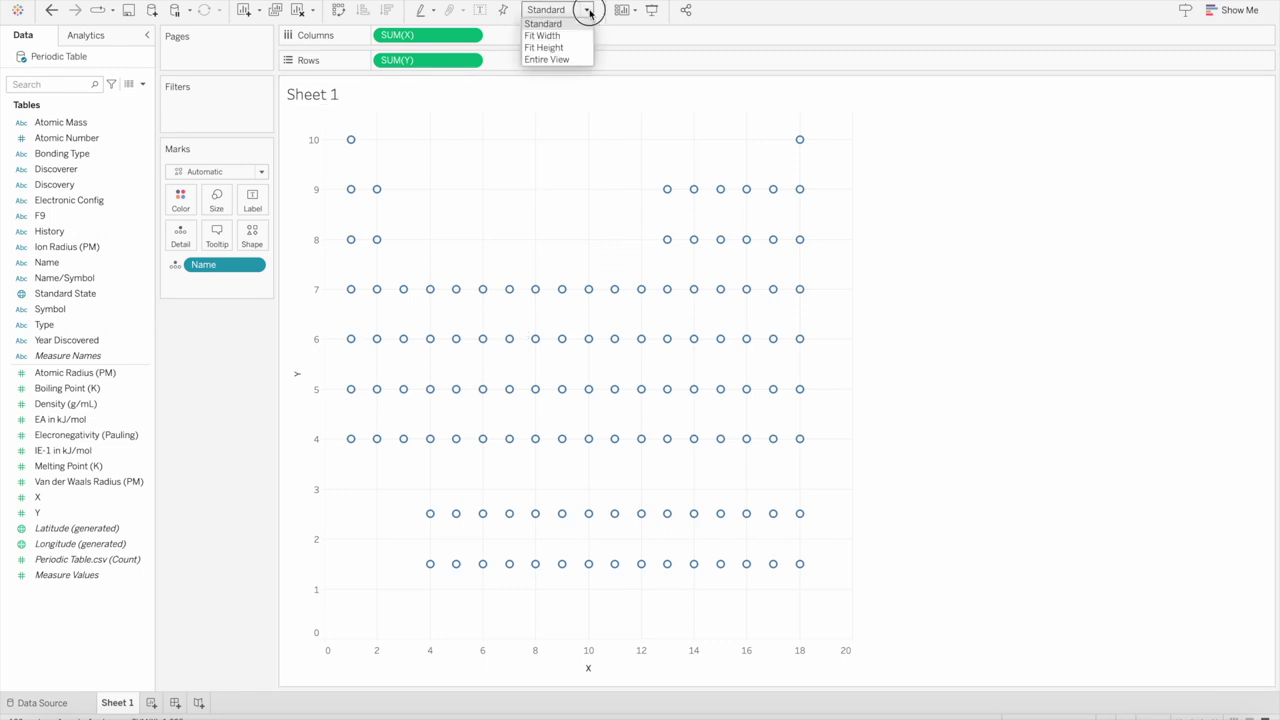
pyautogui.click(548, 60)
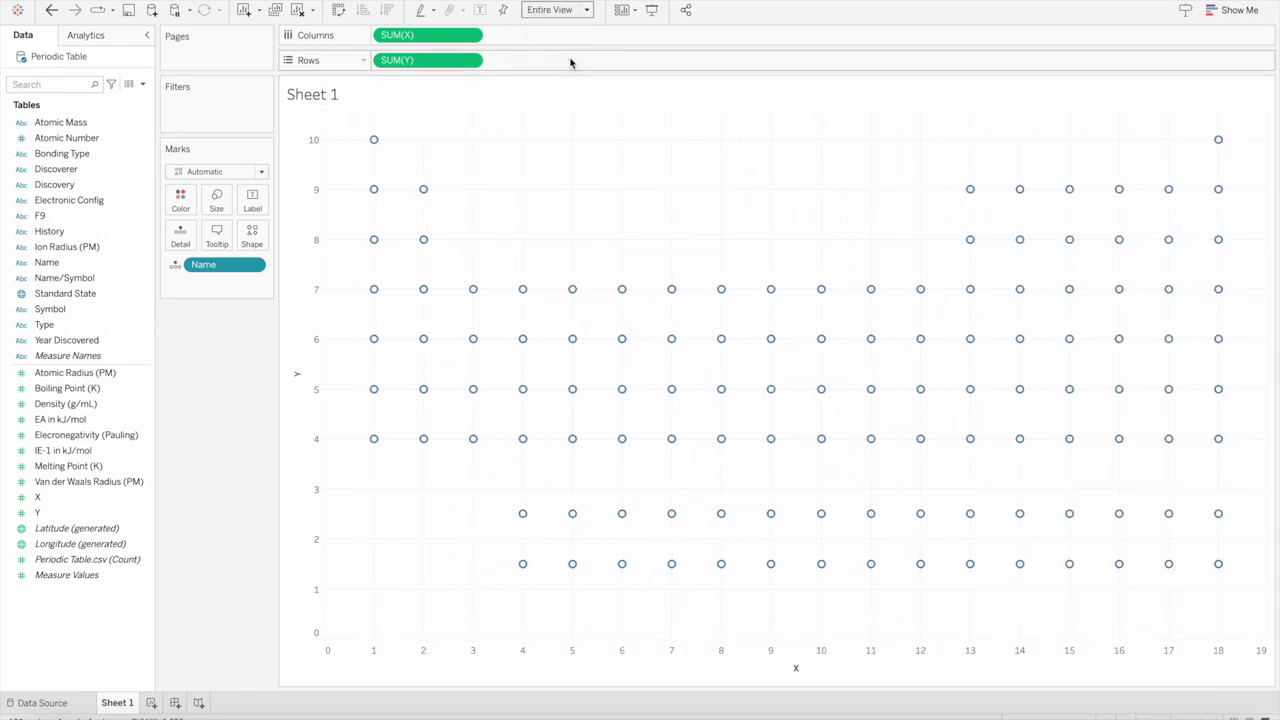
pyautogui.moveTo(523, 566)
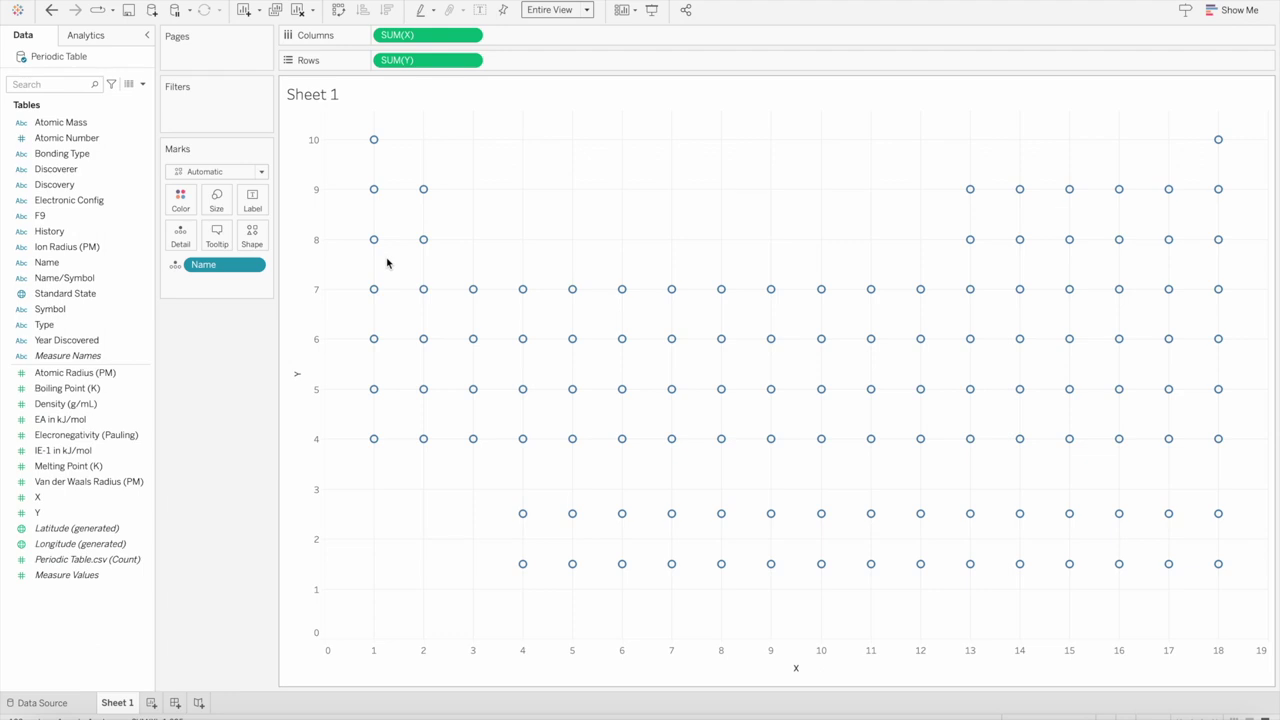
# Draw the element marks as much larger squares, and start a new dashboard
pyautogui.click(252, 172)
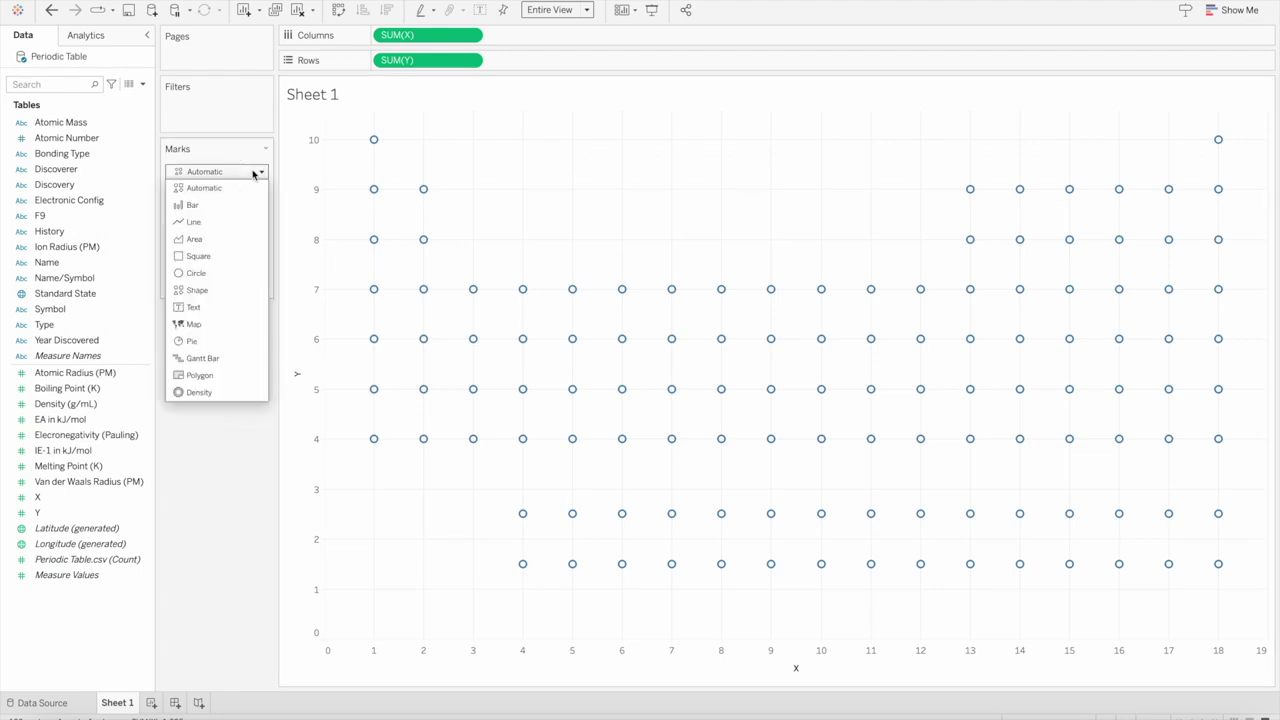
pyautogui.click(208, 257)
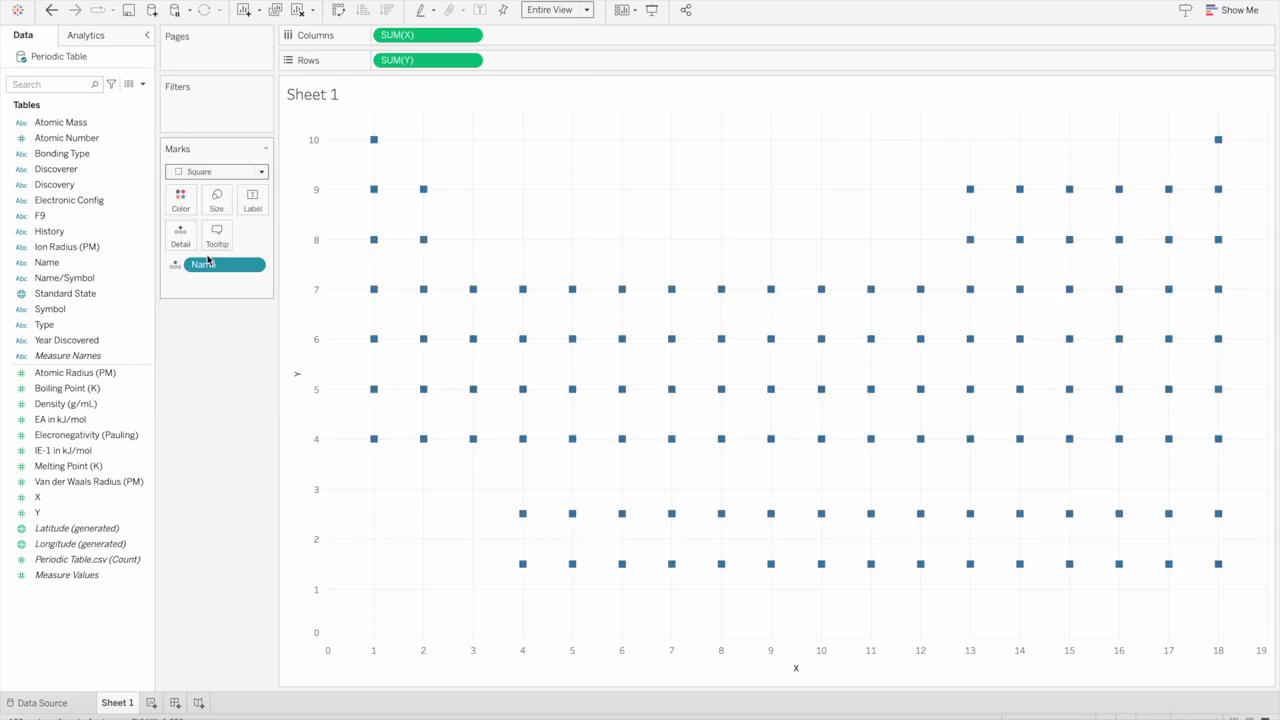
pyautogui.click(216, 200)
pyautogui.moveTo(286, 240)
pyautogui.mouseDown()
pyautogui.moveTo(320, 240)
pyautogui.moveTo(308, 240)
pyautogui.mouseUp()
pyautogui.click(211, 375)
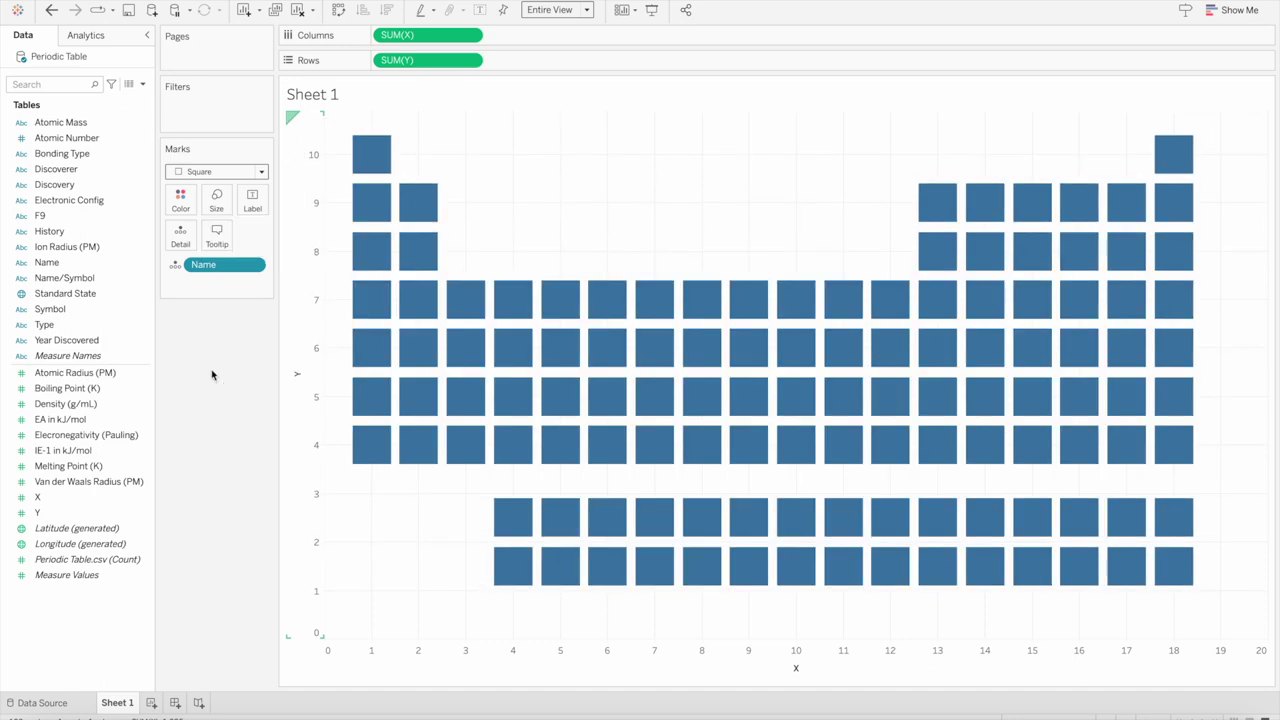
pyautogui.click(175, 703)
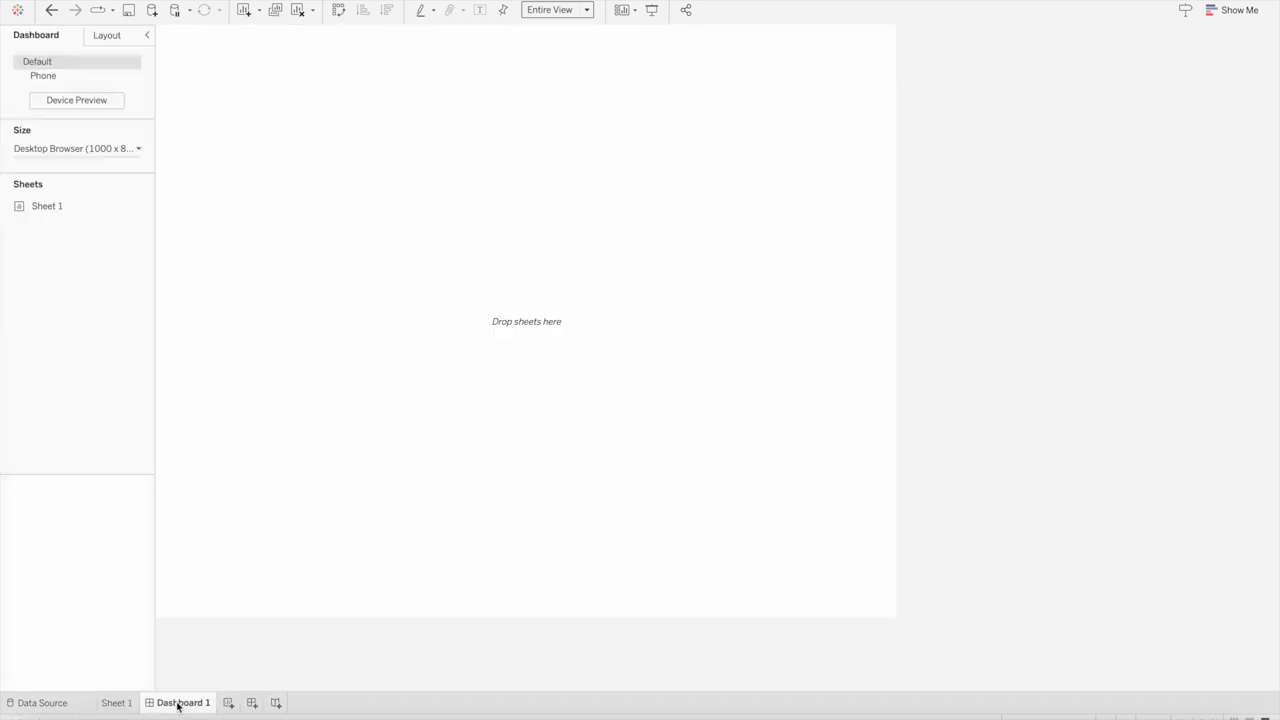
# Size Dashboard 1 to 1600 x 850 px, add Sheet 1, and return to Sheet 1
pyautogui.click(98, 150)
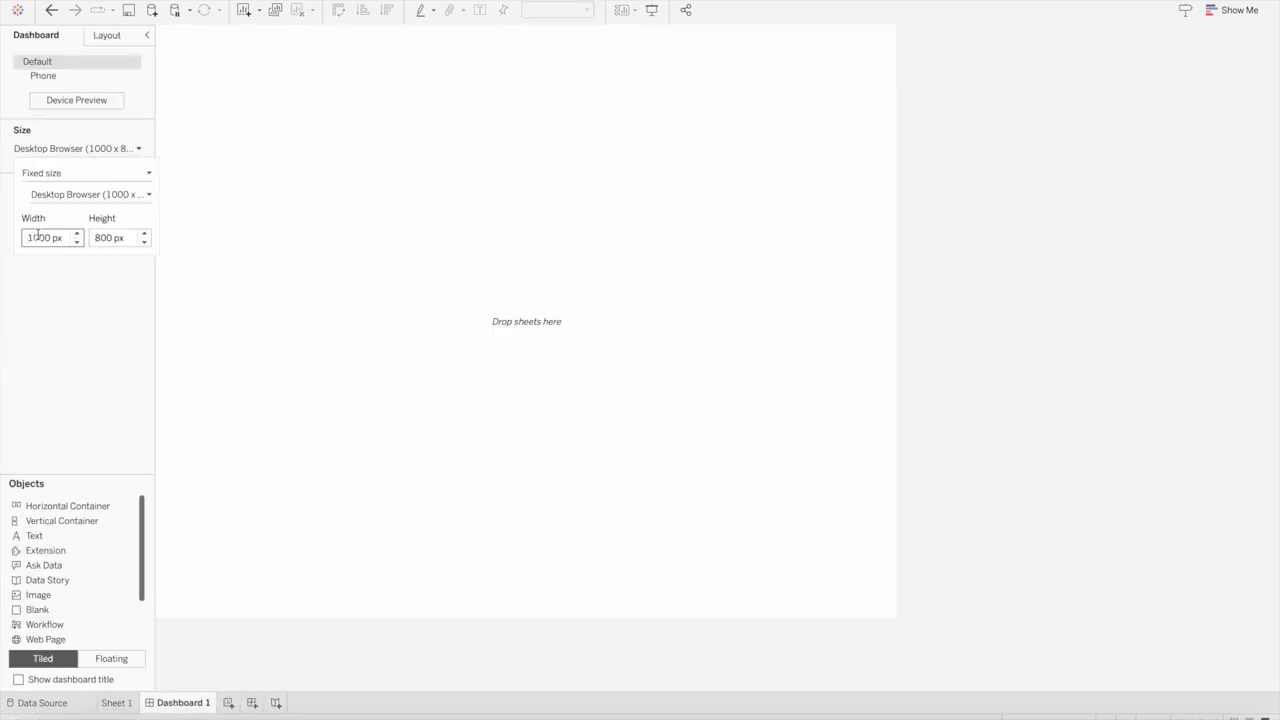
pyautogui.write('6')
pyautogui.click(106, 237)
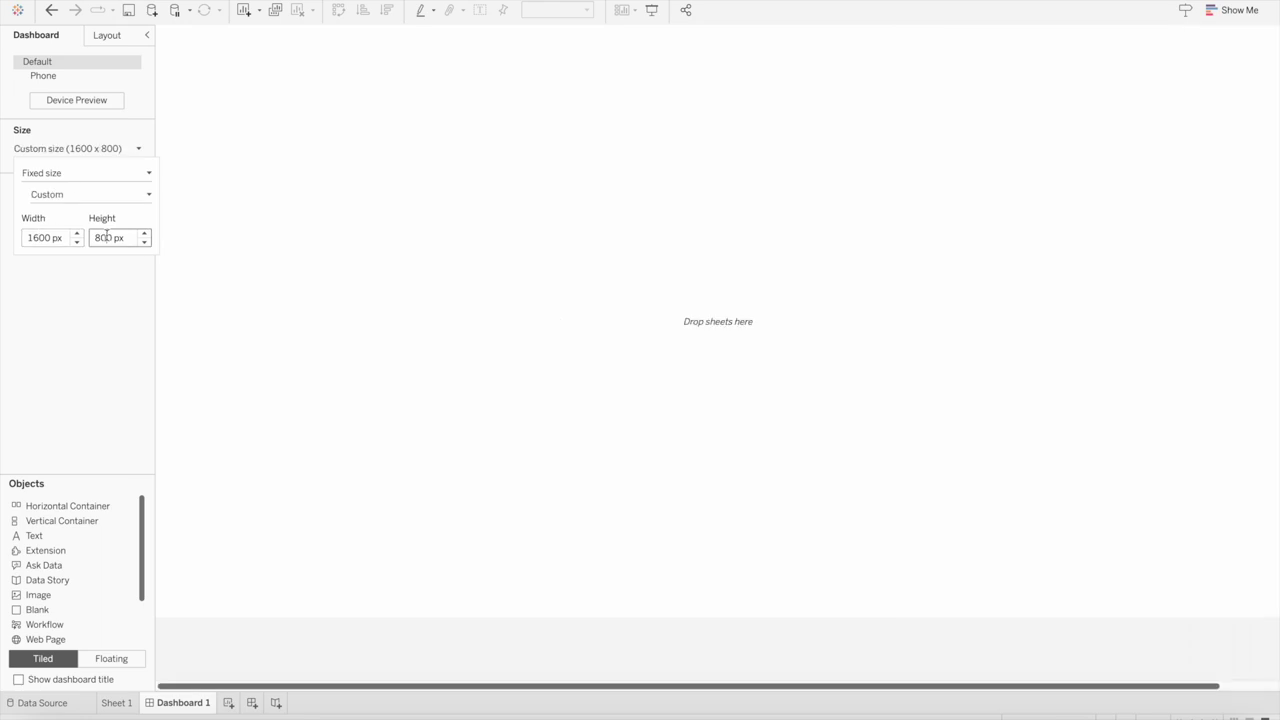
pyautogui.press('Return')
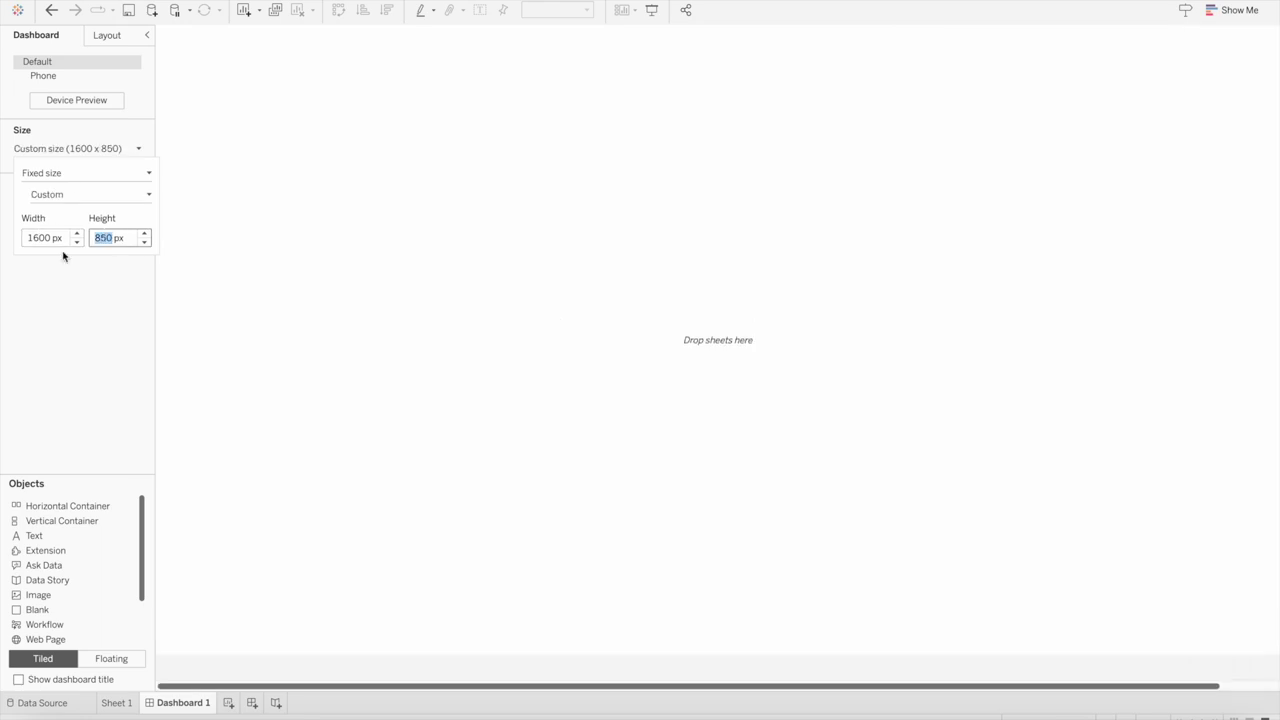
pyautogui.doubleClick(50, 210)
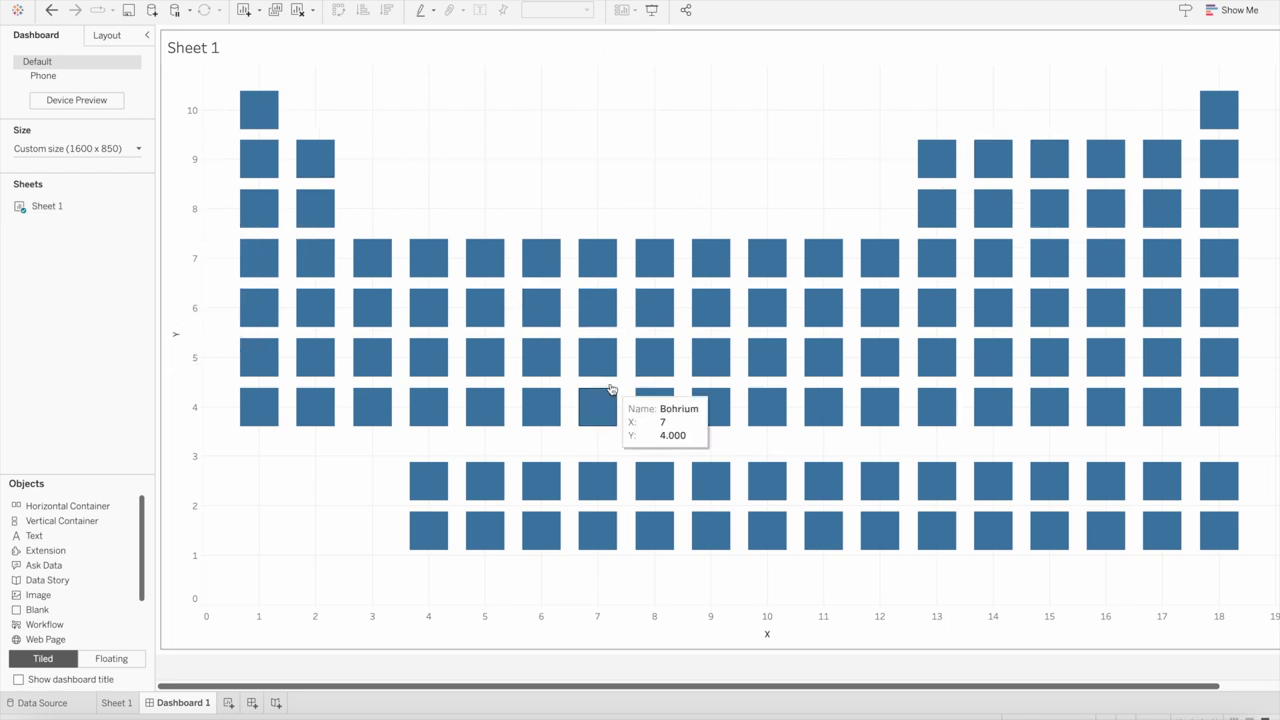
pyautogui.click(116, 703)
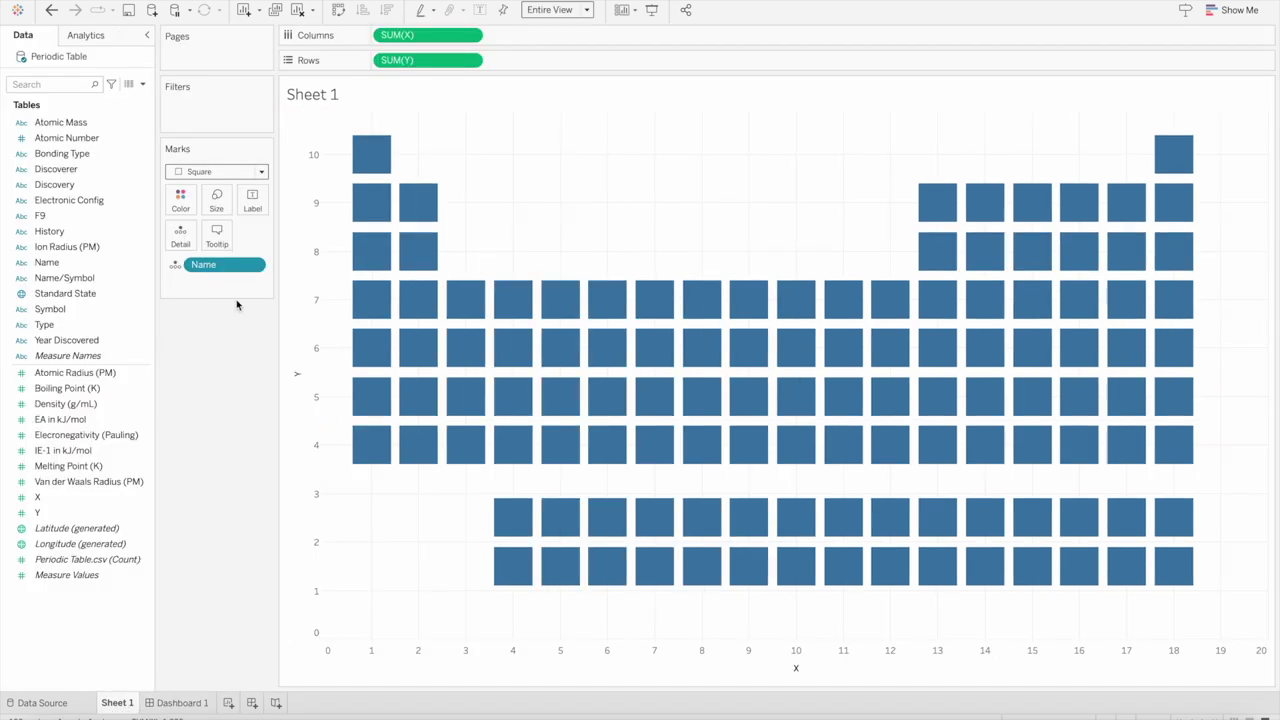
# Change the marks to Shape using the black square from the Custom shape palette
pyautogui.click(229, 171)
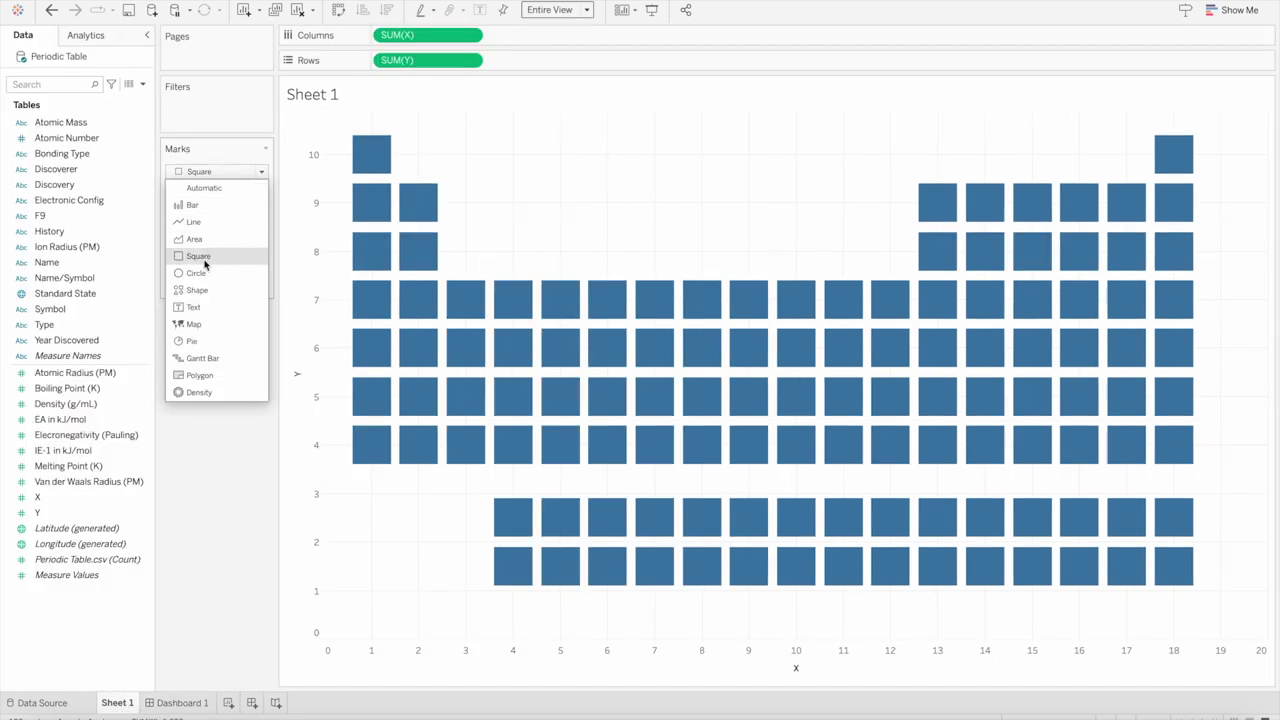
pyautogui.click(200, 290)
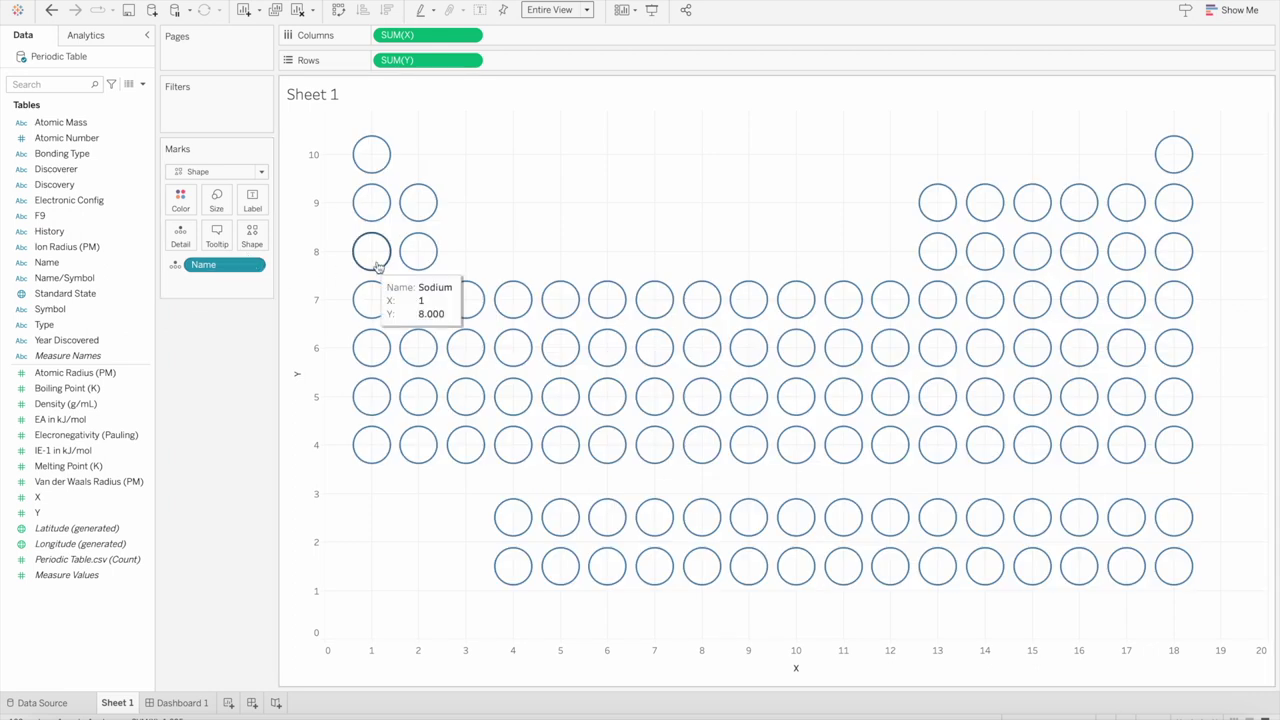
pyautogui.click(254, 236)
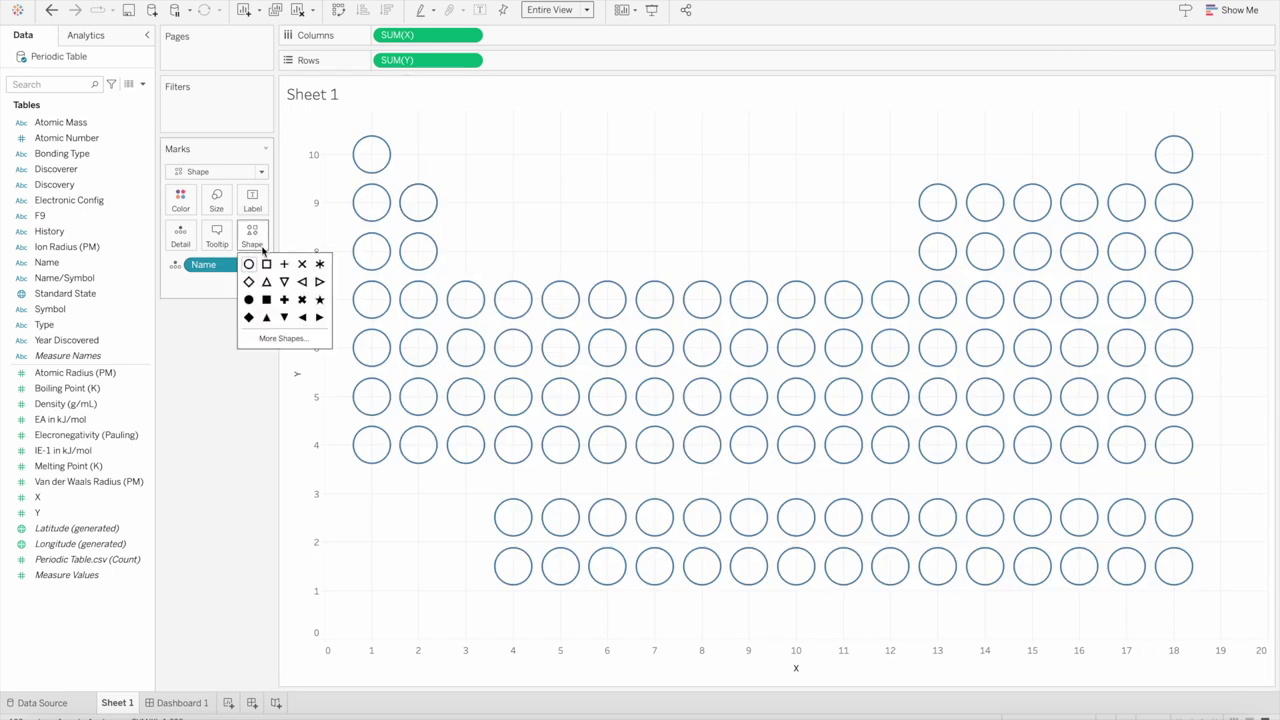
pyautogui.click(283, 339)
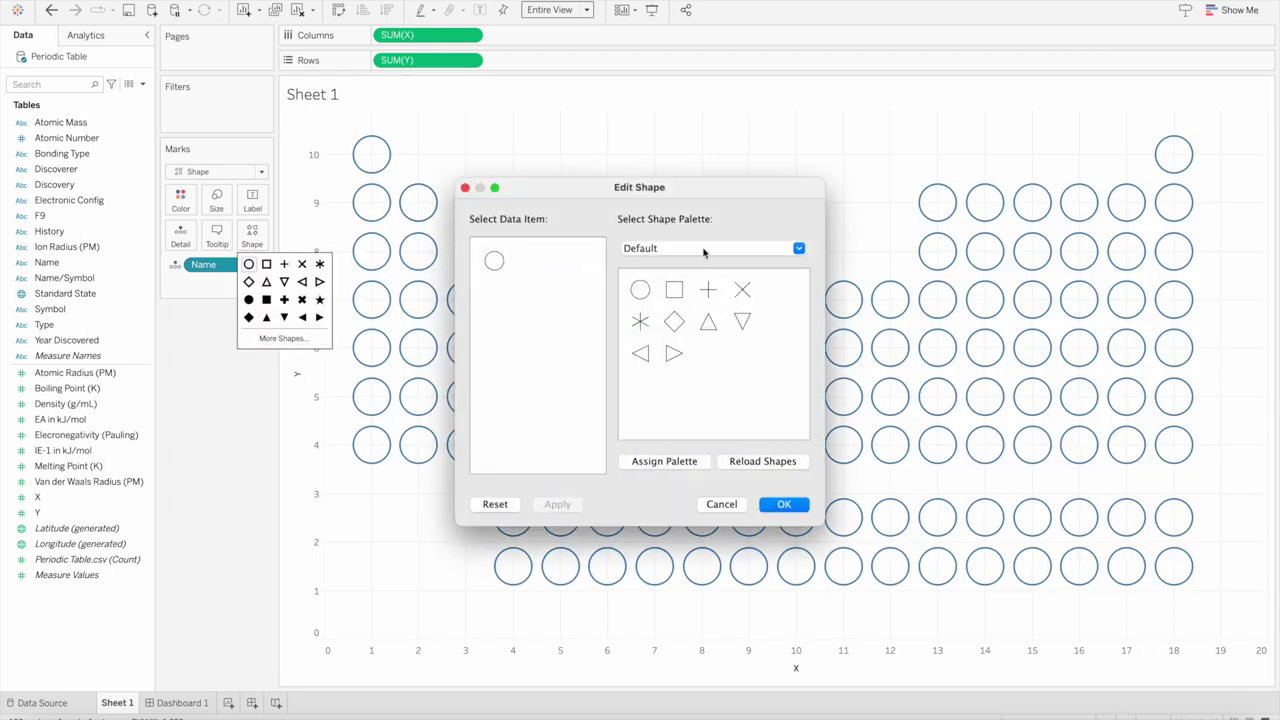
pyautogui.click(703, 250)
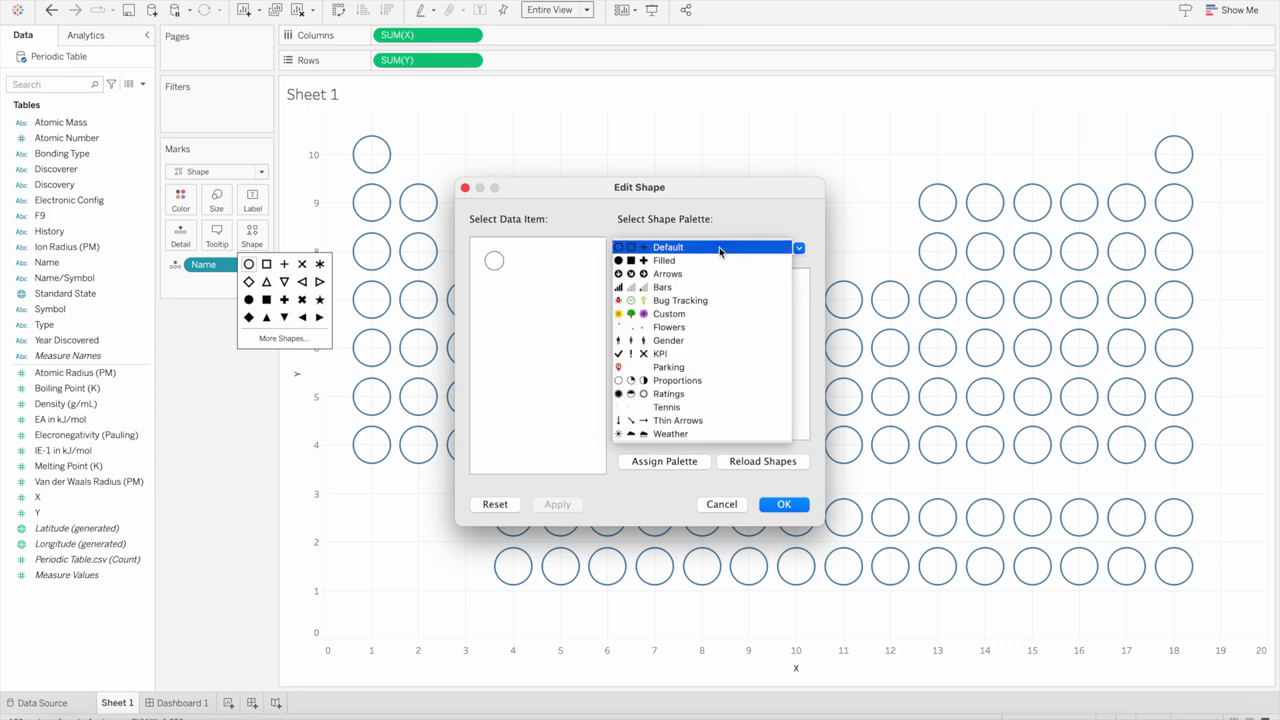
pyautogui.click(685, 314)
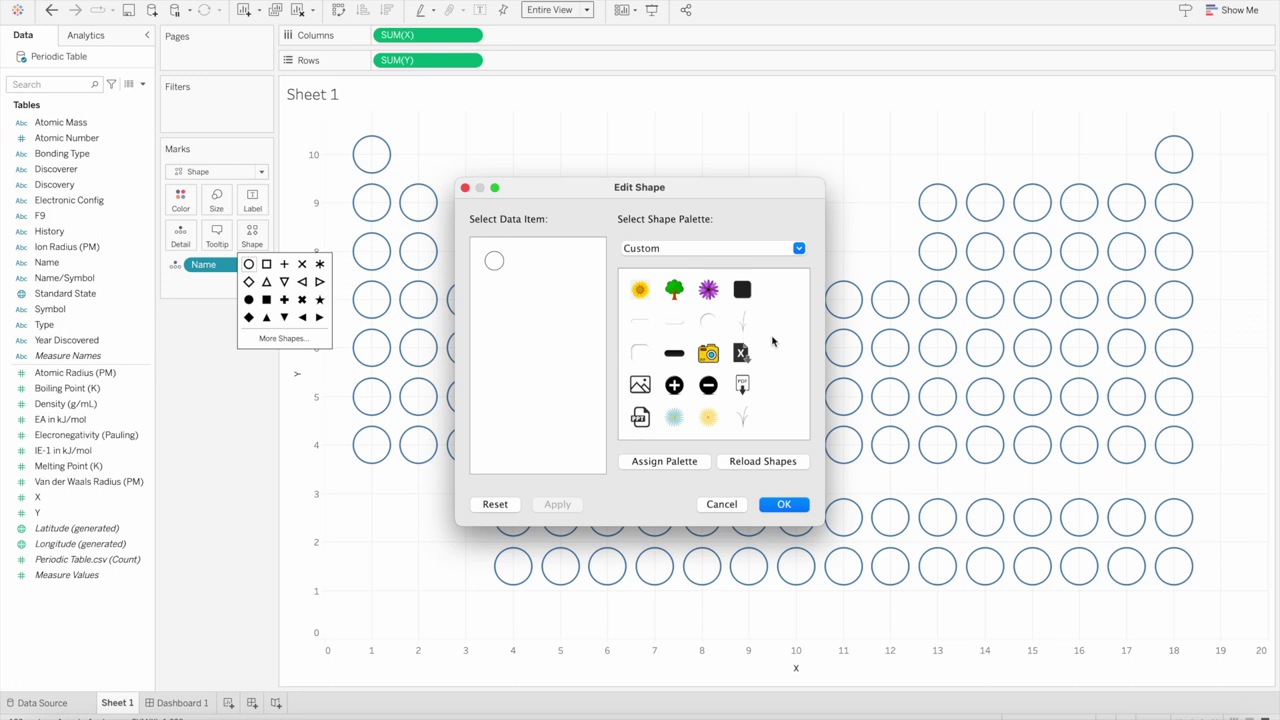
pyautogui.click(741, 290)
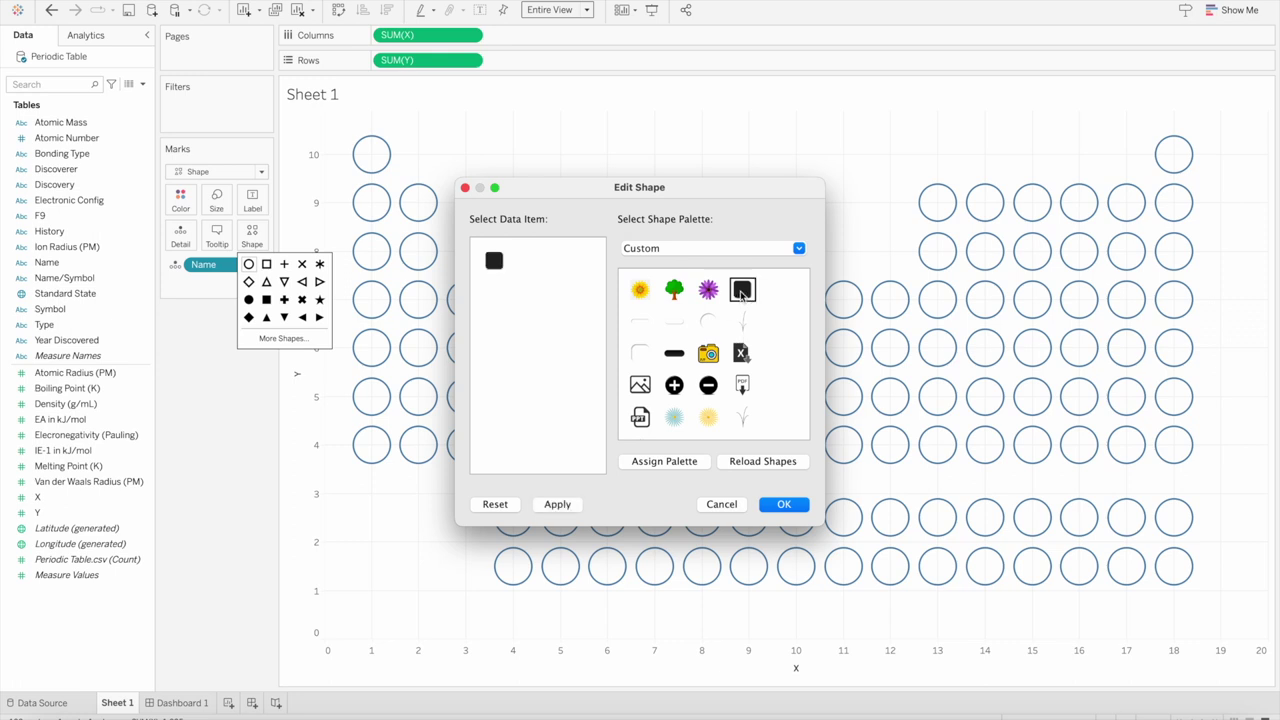
pyautogui.click(784, 505)
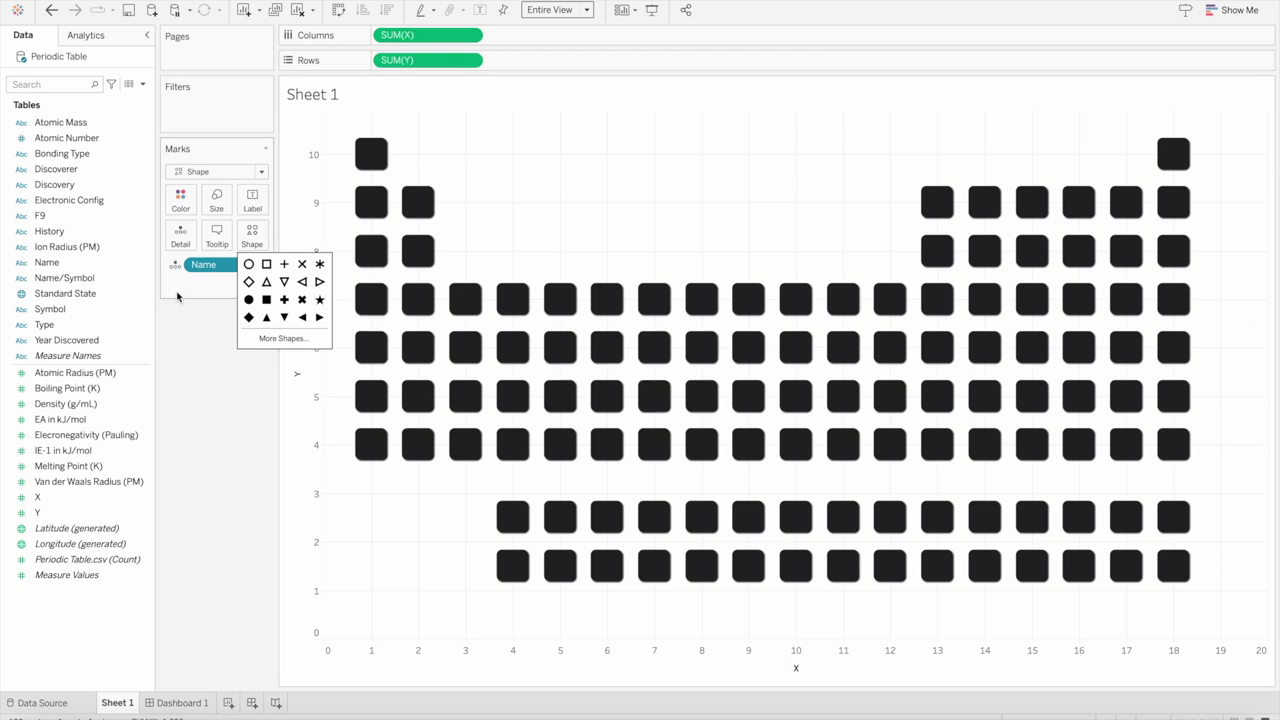
pyautogui.click(190, 372)
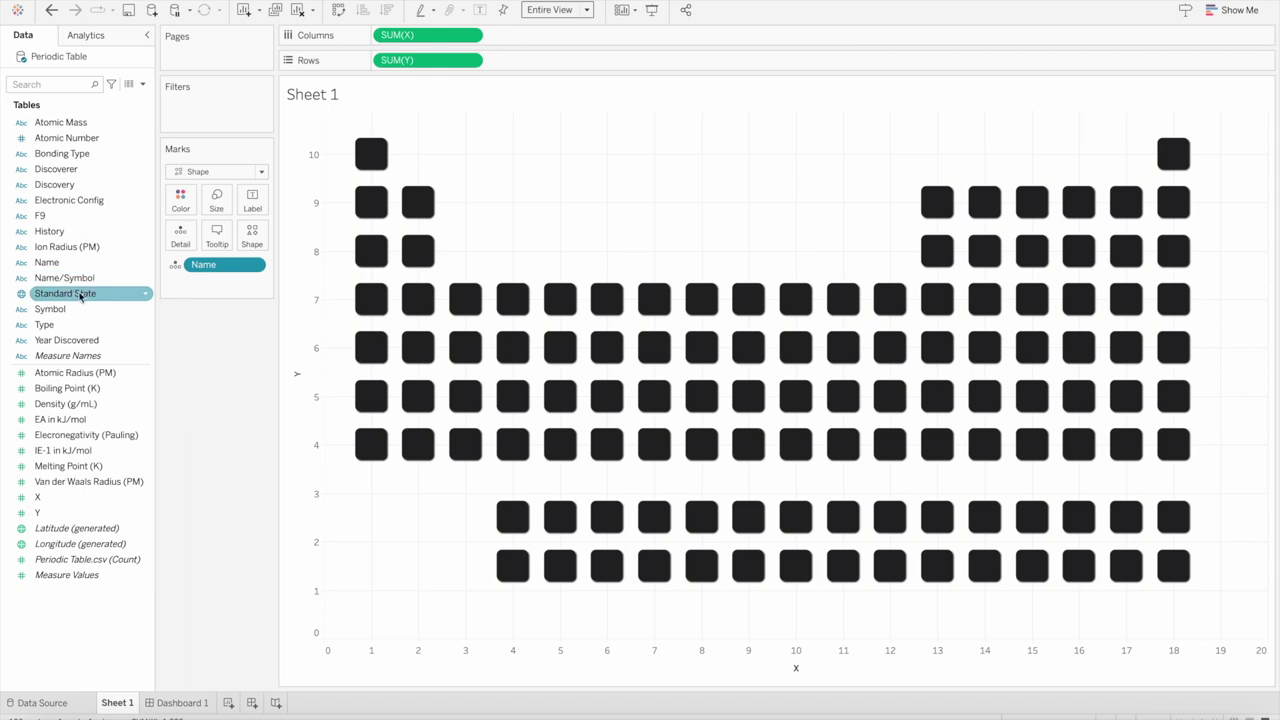
# Add Symbol, Atomic Number and Name to the mark labels
pyautogui.moveTo(70, 311); pyautogui.dragTo(253, 200)
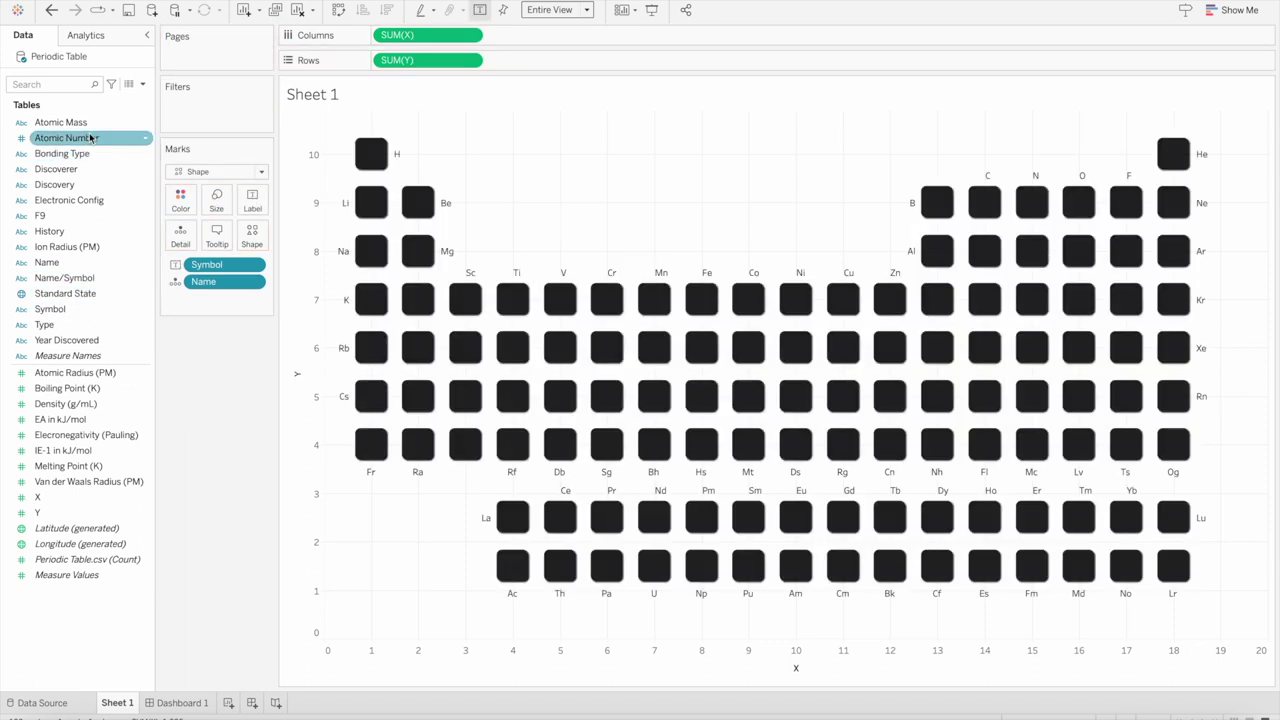
pyautogui.moveTo(80, 137); pyautogui.dragTo(253, 208)
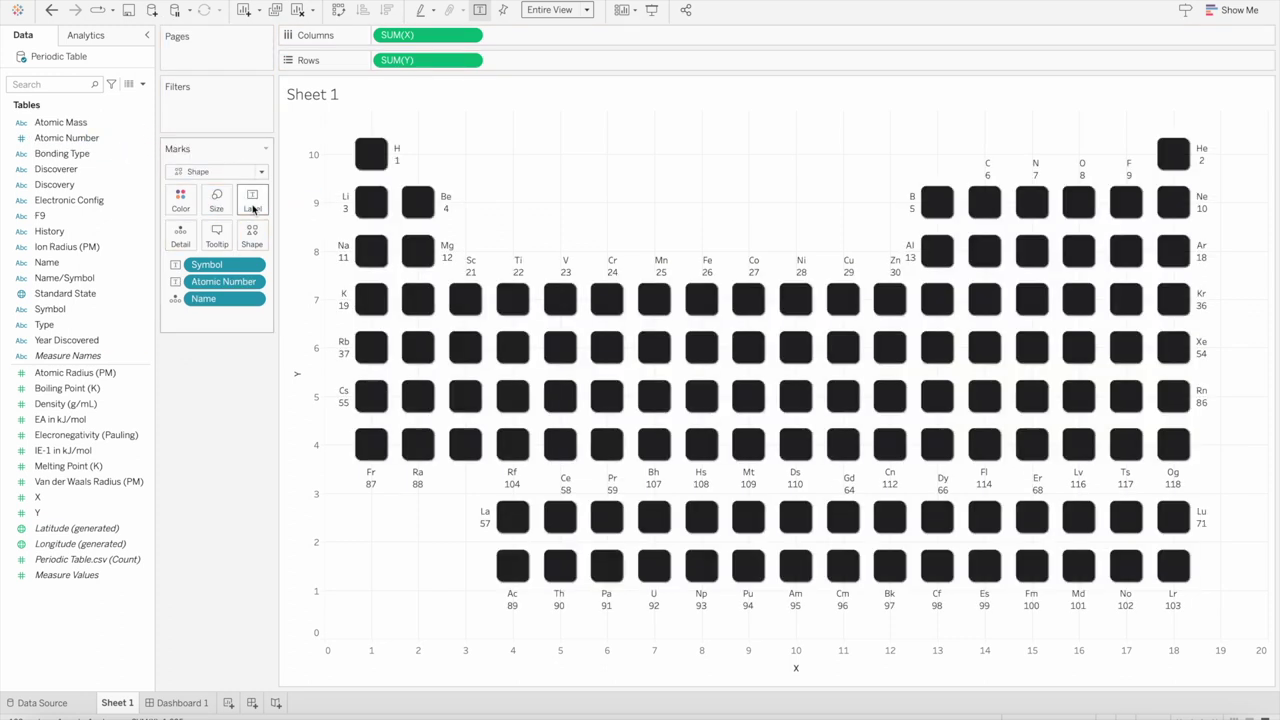
pyautogui.moveTo(75, 264); pyautogui.dragTo(250, 203)
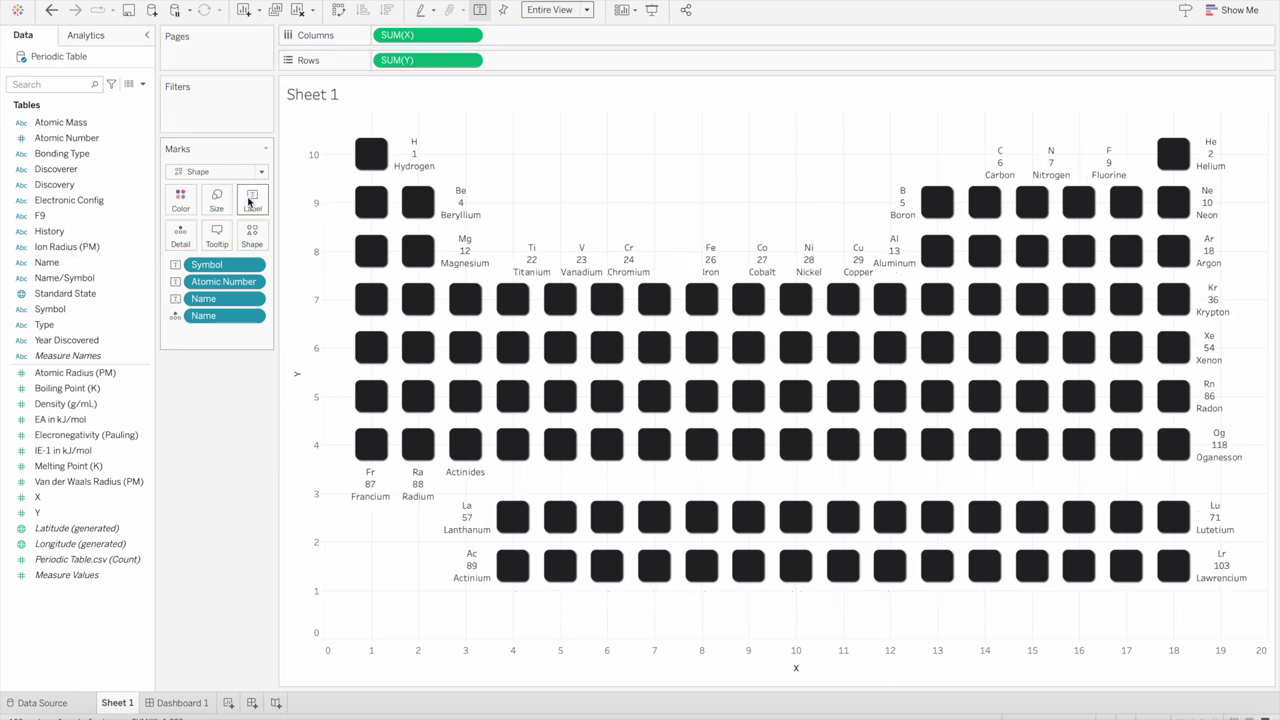
pyautogui.click(250, 201)
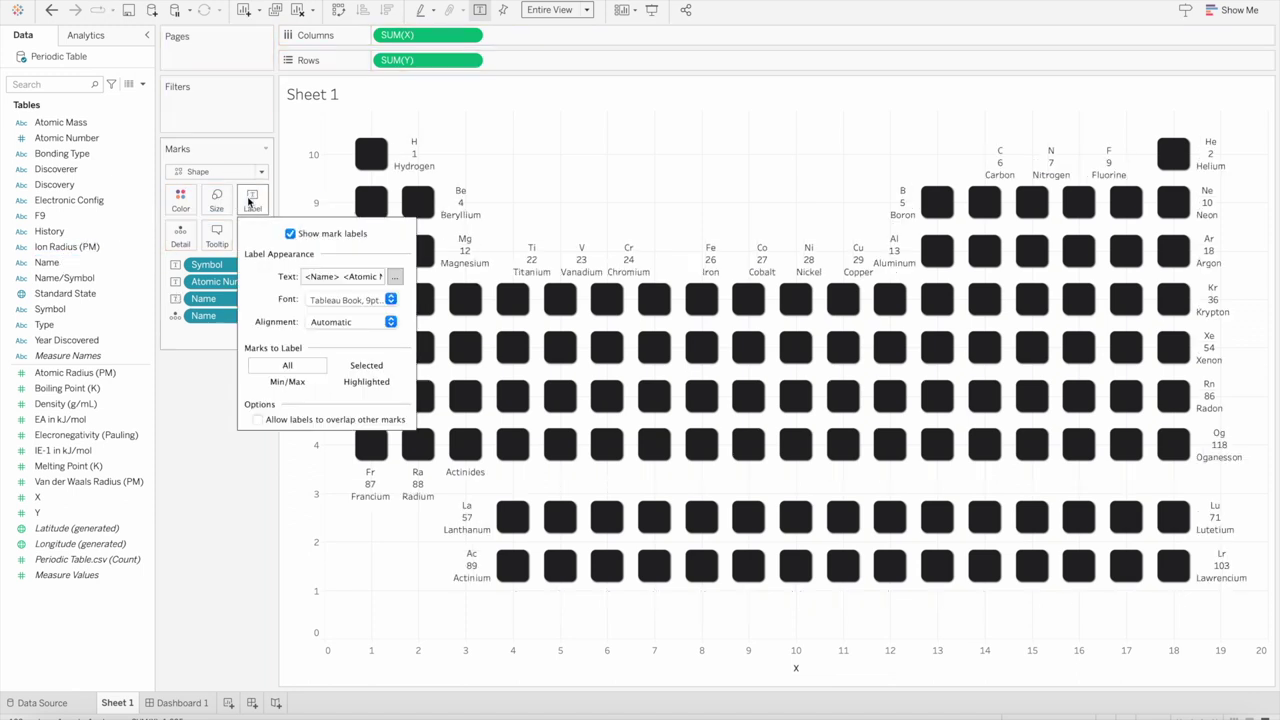
# Reorder the label text into three lines: Atomic Number, Symbol, then Name
pyautogui.click(397, 277)
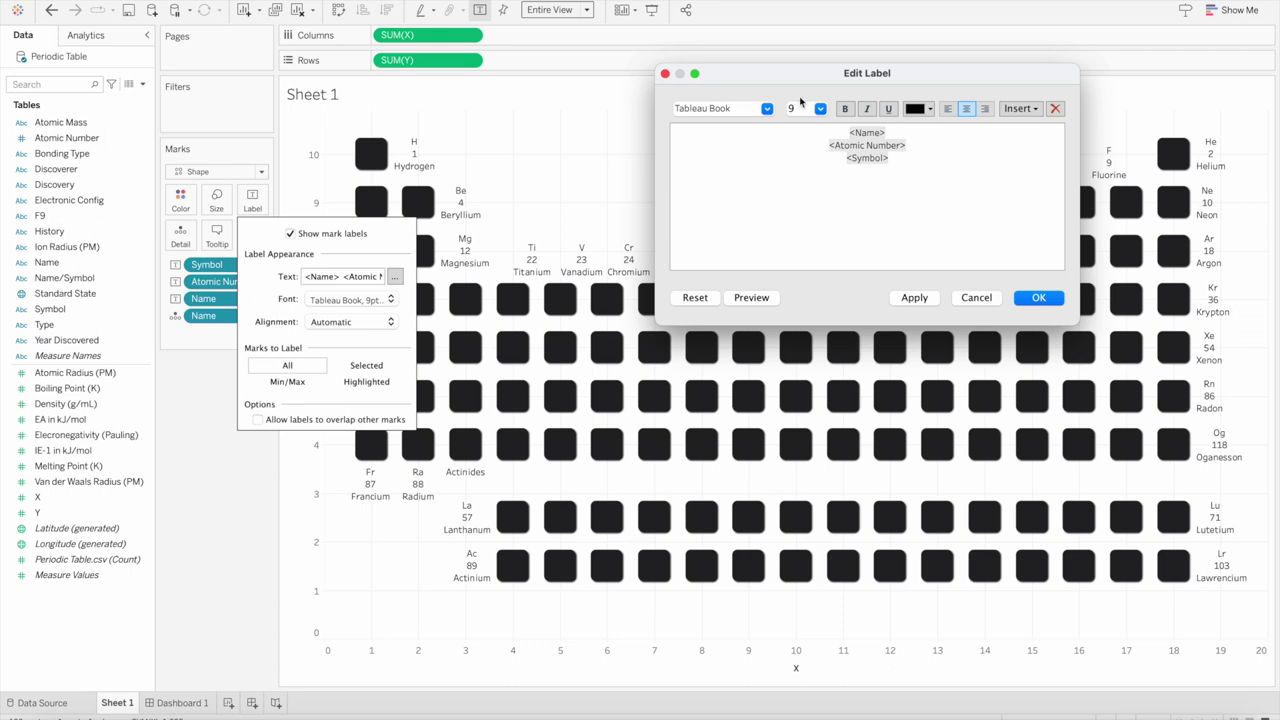
pyautogui.moveTo(896, 133); pyautogui.dragTo(838, 132)
pyautogui.hotkey('ctrl', 'c')
pyautogui.press('BackSpace')
pyautogui.click(828, 146)
pyautogui.press('BackSpace')
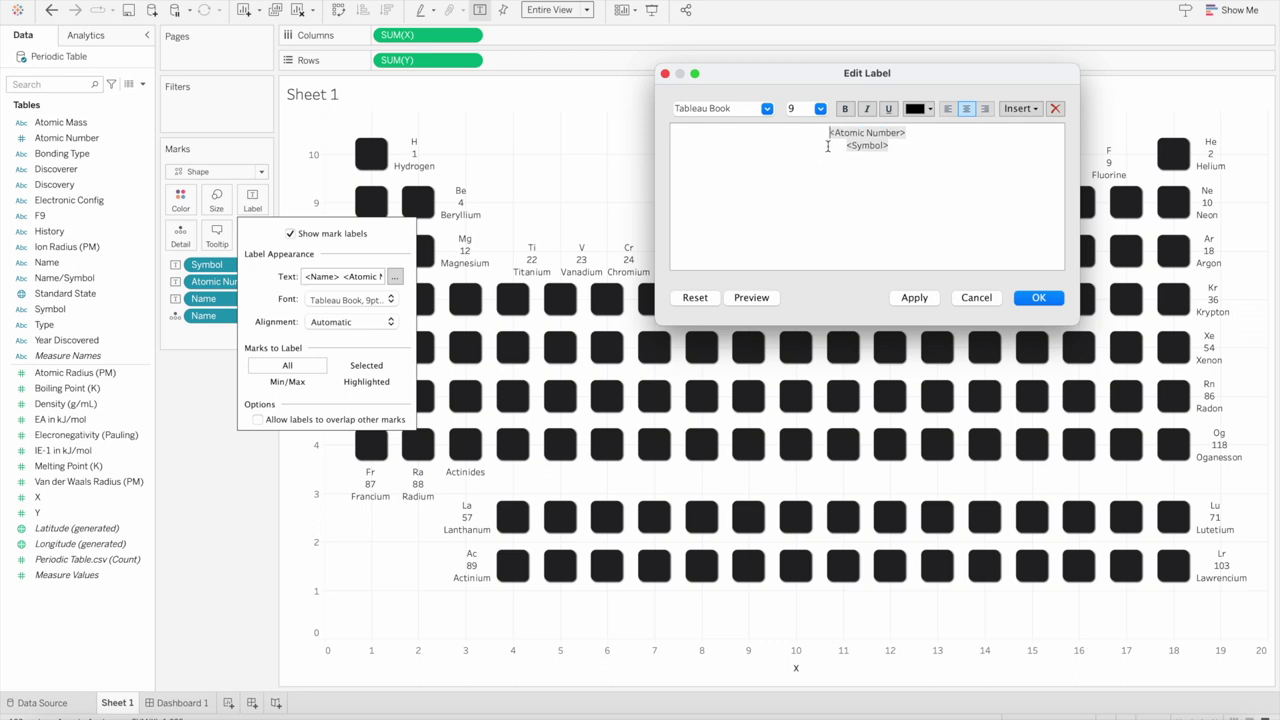
pyautogui.click(929, 130)
pyautogui.click(899, 143)
pyautogui.press('Return')
pyautogui.hotkey('ctrl', 'v')
# Left-align the Atomic Number at size 8 and set the Symbol to size 12
pyautogui.moveTo(916, 132); pyautogui.dragTo(826, 132)
pyautogui.hotkey('ctrl', 'l')
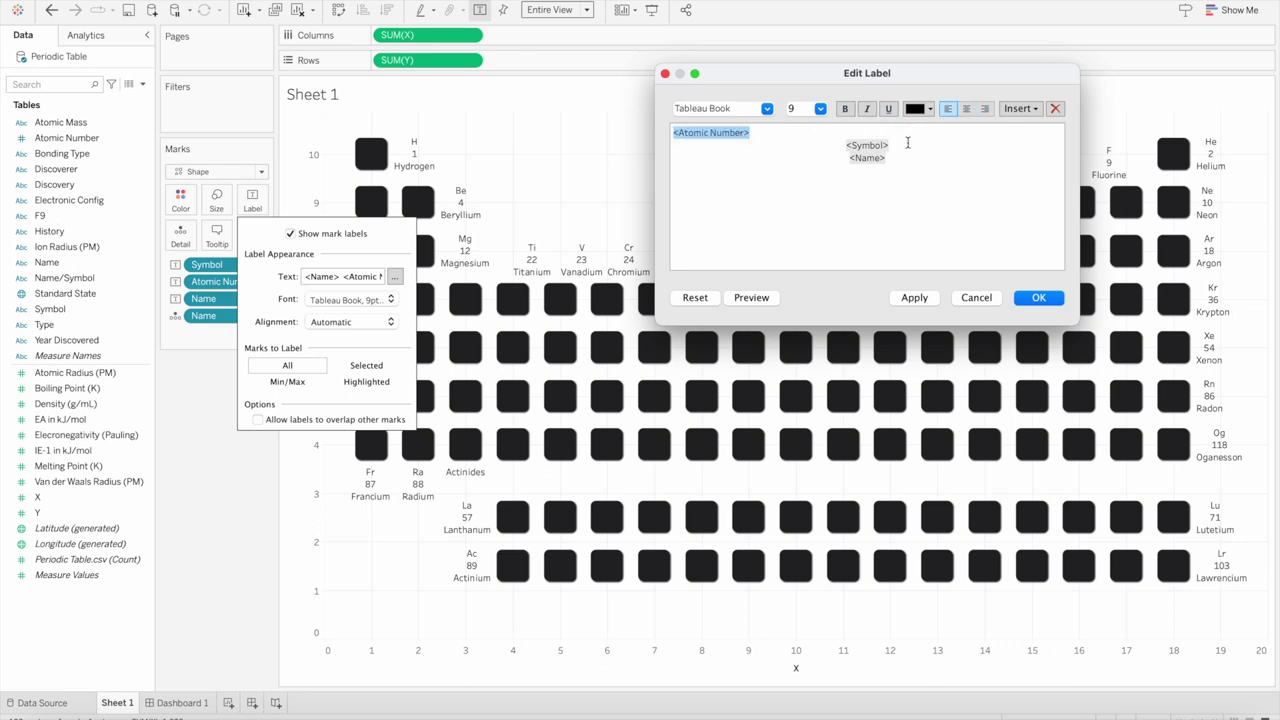
pyautogui.moveTo(896, 143); pyautogui.dragTo(834, 143)
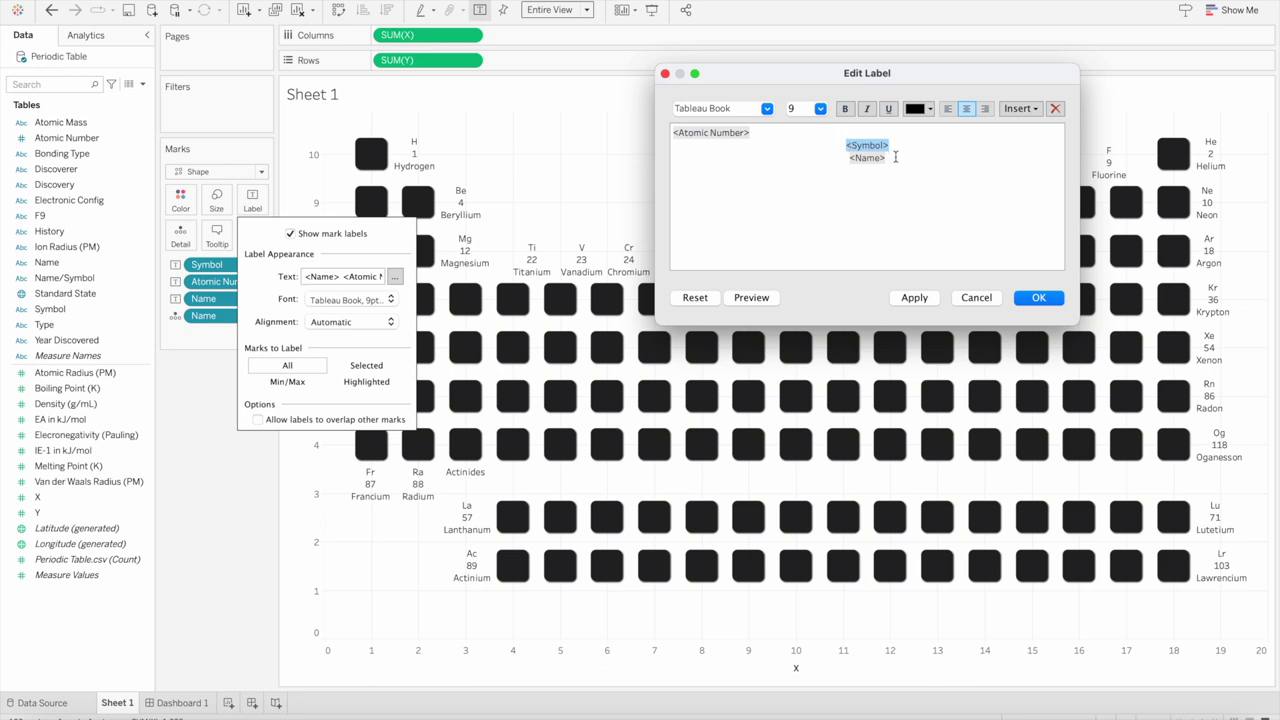
pyautogui.click(821, 109)
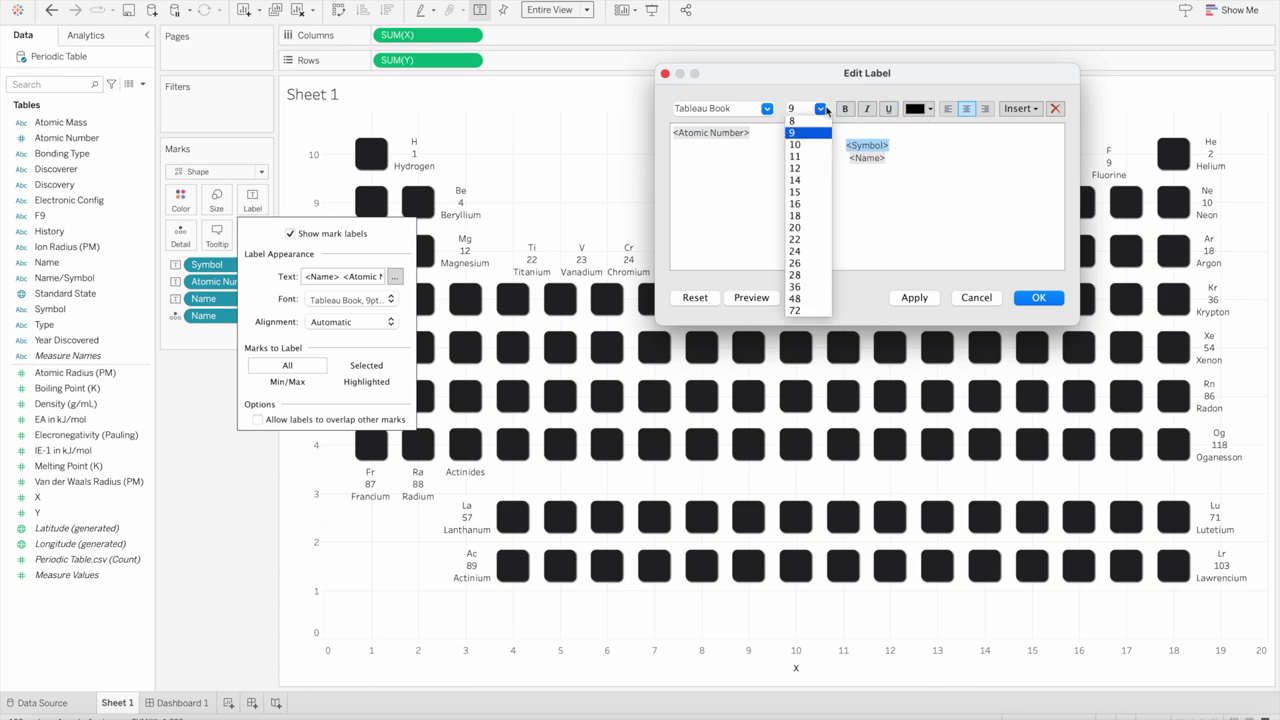
pyautogui.click(806, 168)
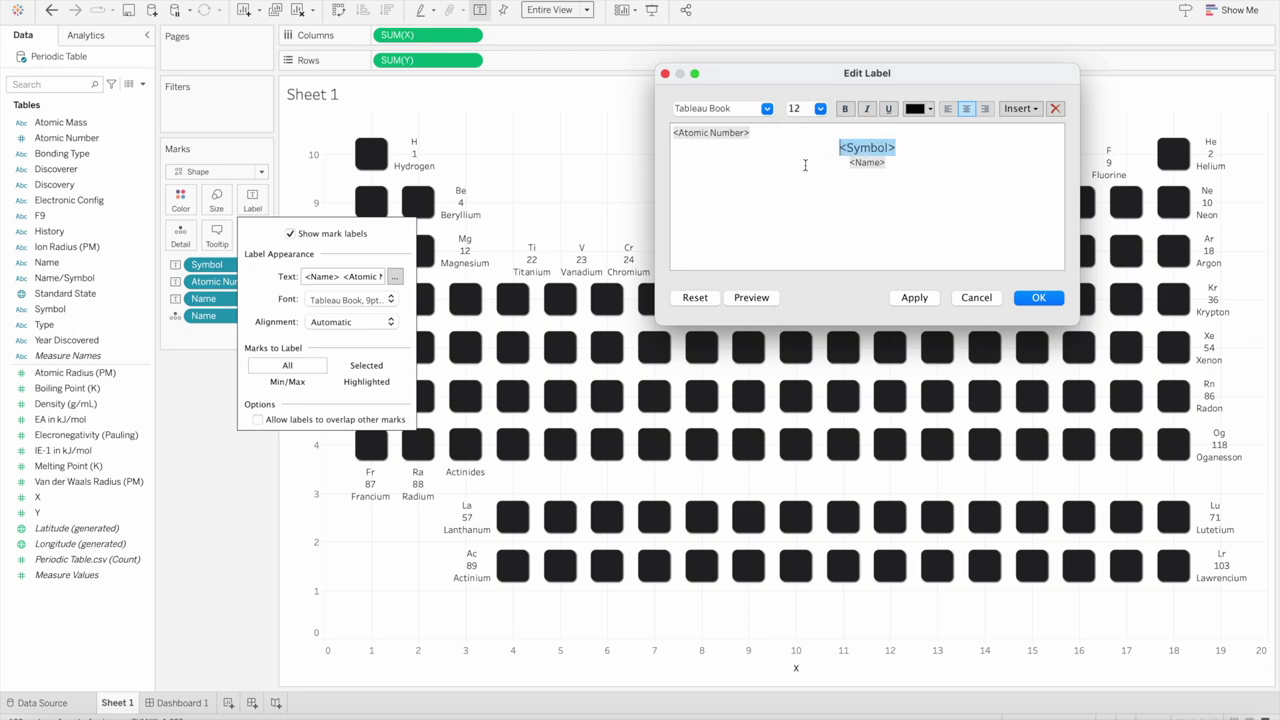
pyautogui.moveTo(774, 133); pyautogui.dragTo(670, 128)
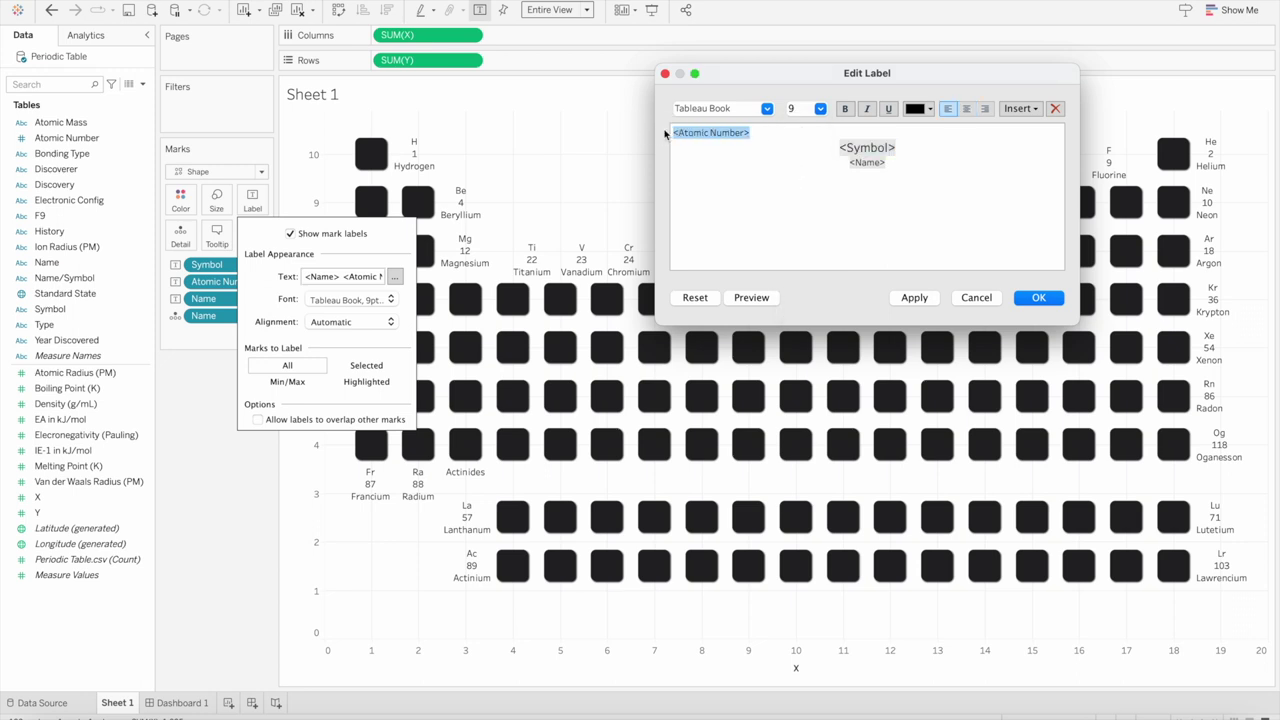
pyautogui.click(821, 109)
pyautogui.click(795, 121)
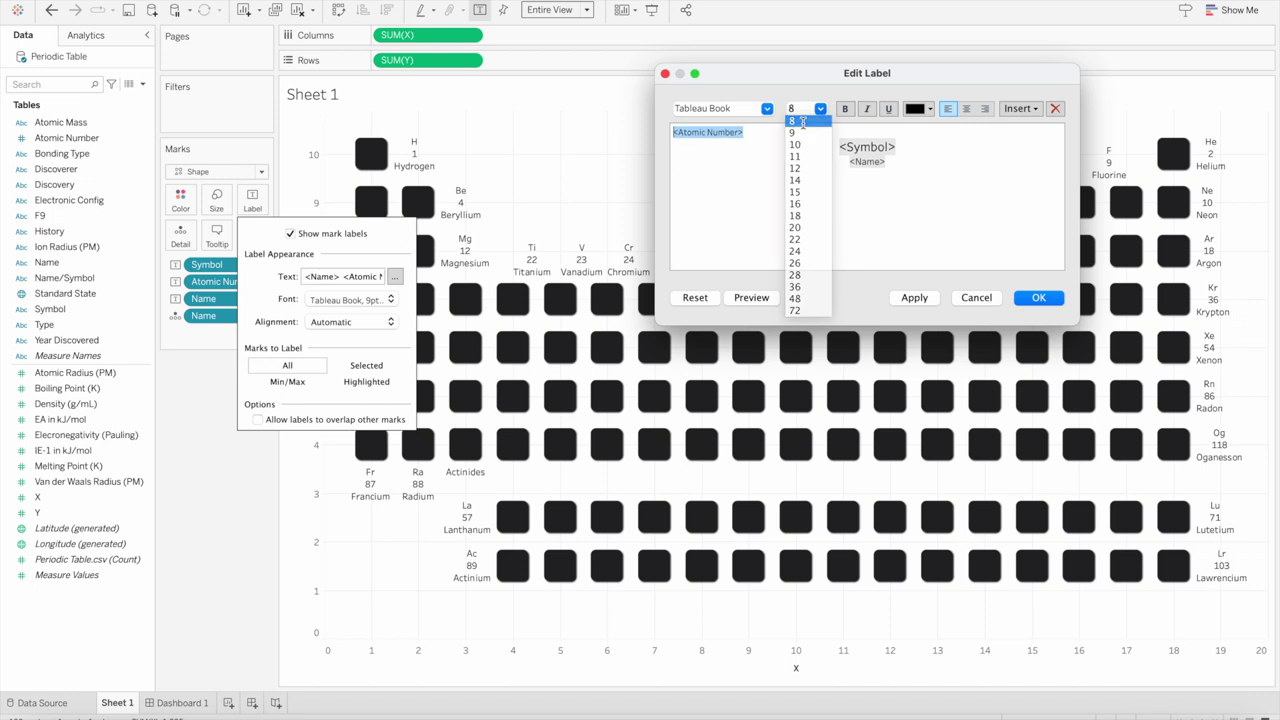
# Set the Name line to size 6, make all label text white, and confirm
pyautogui.moveTo(893, 163); pyautogui.dragTo(849, 161)
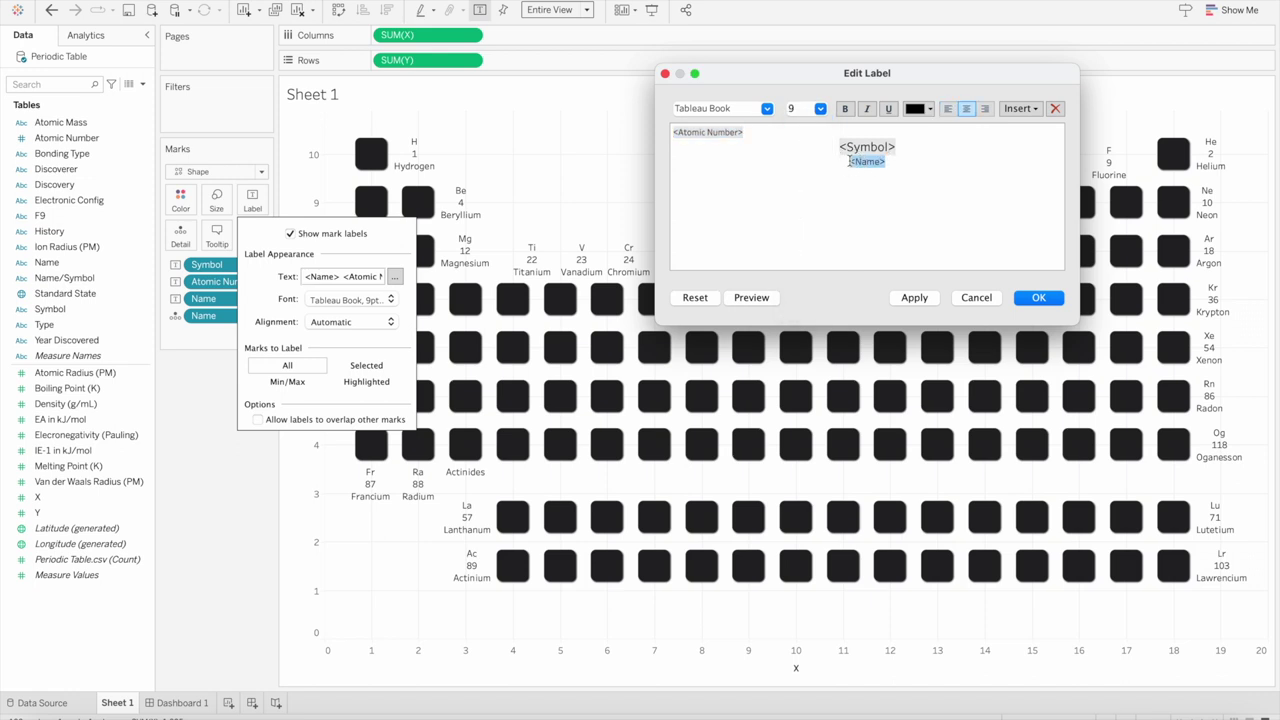
pyautogui.click(806, 107)
pyautogui.write('6')
pyautogui.click(992, 193)
pyautogui.press('super+a')
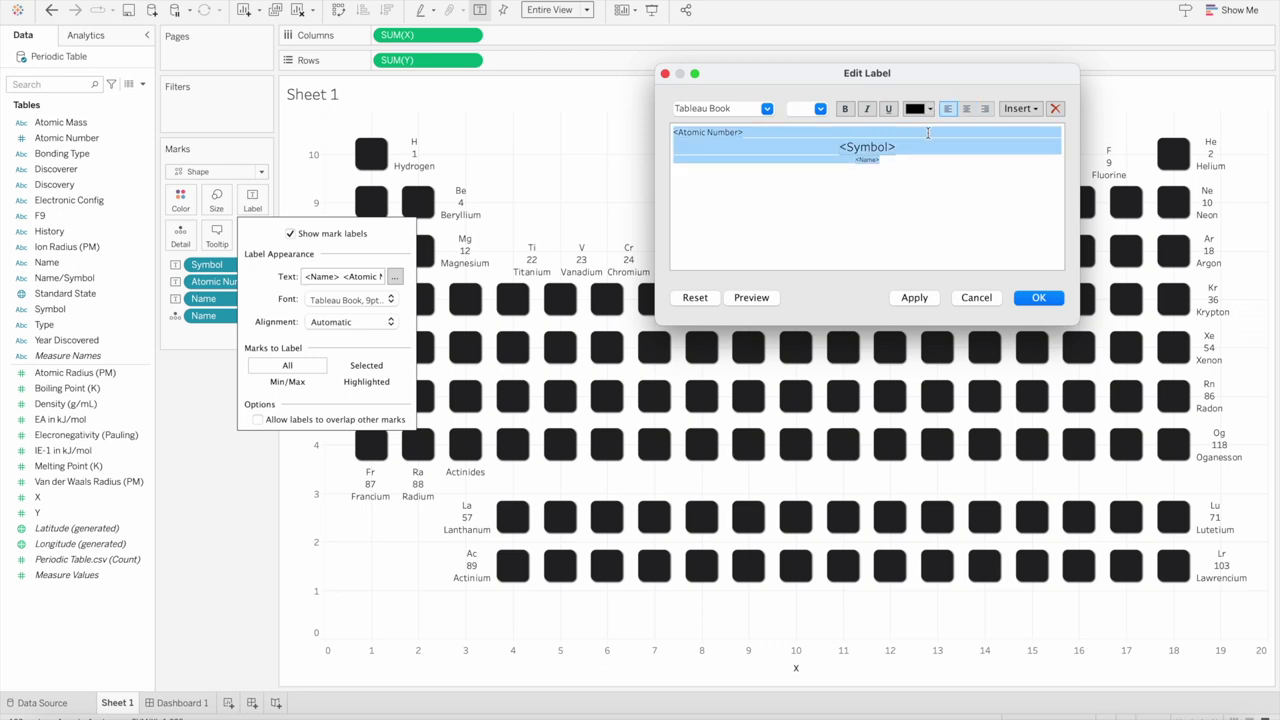
pyautogui.click(929, 108)
pyautogui.click(928, 137)
pyautogui.click(1036, 298)
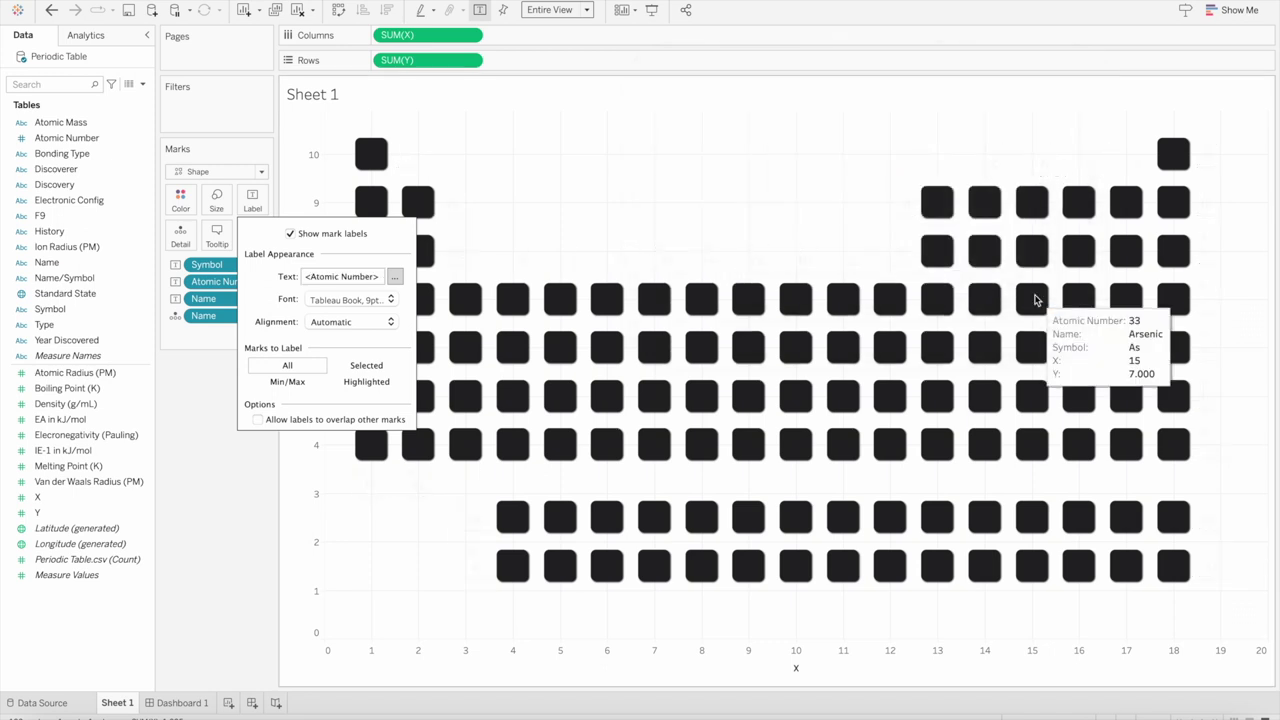
# Centre the element labels horizontally and vertically in each square, then view Dashboard 1
pyautogui.click(392, 321)
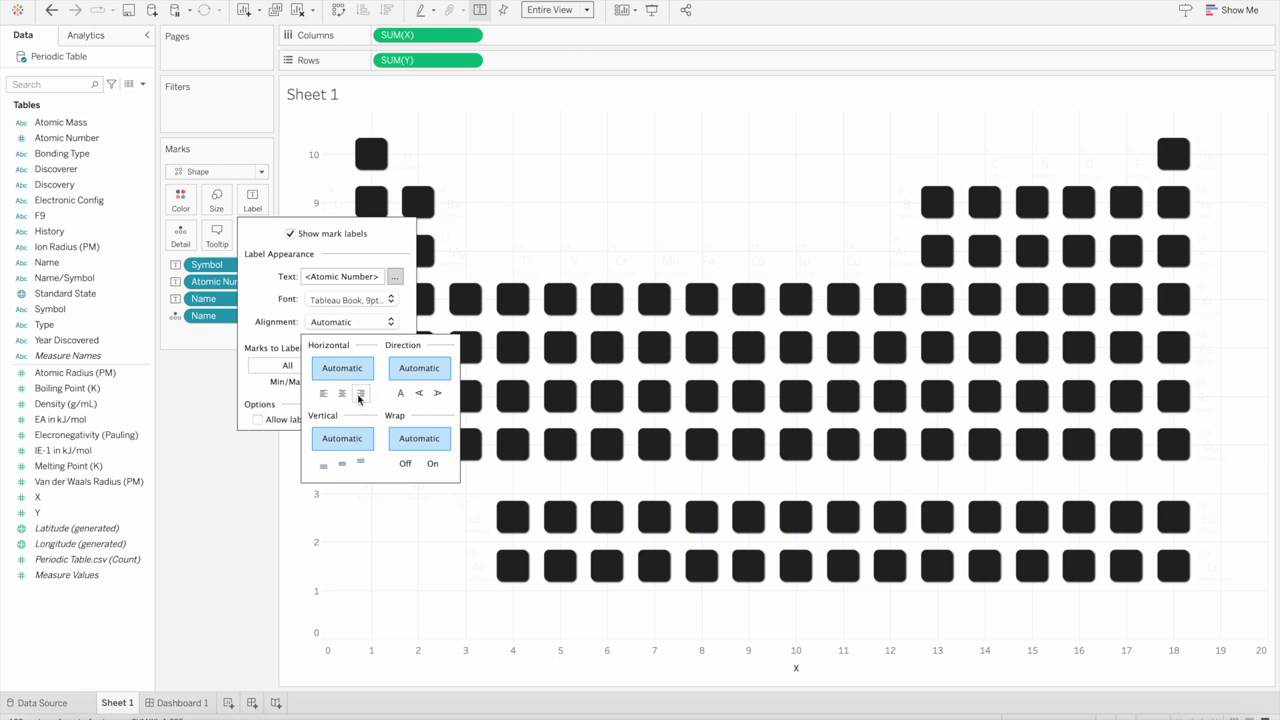
pyautogui.click(342, 393)
pyautogui.click(342, 464)
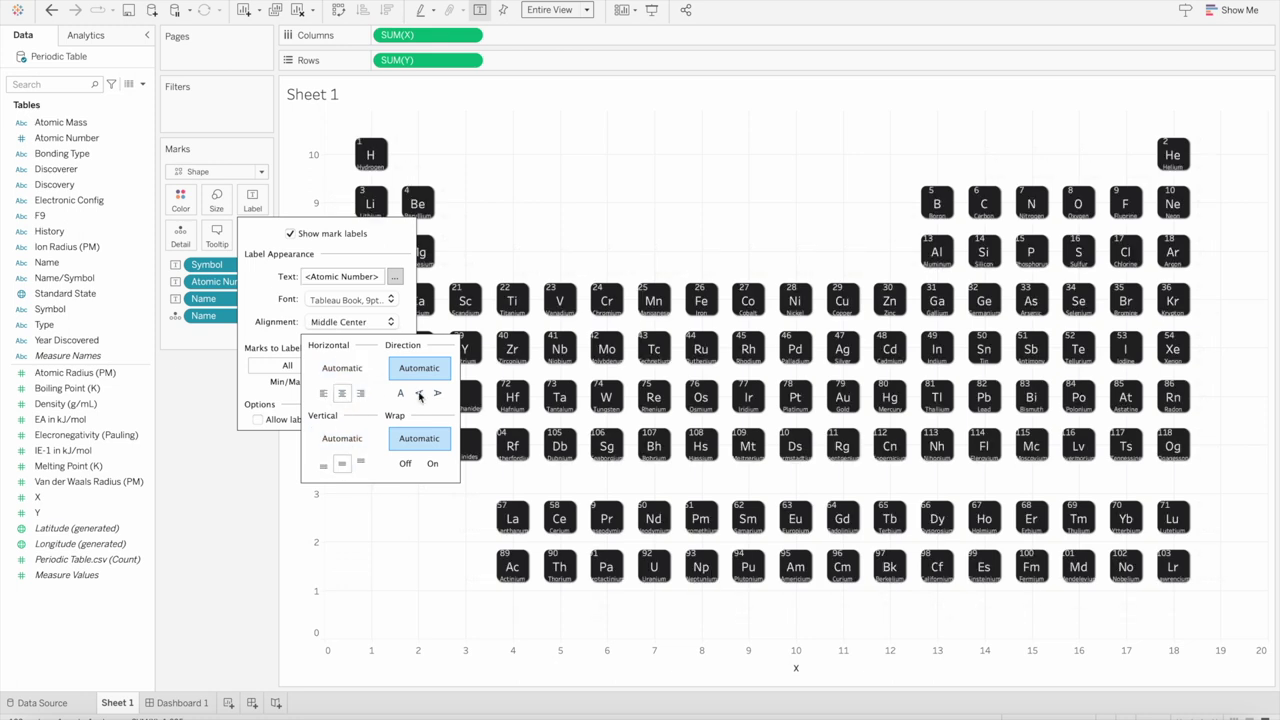
pyautogui.click(604, 209)
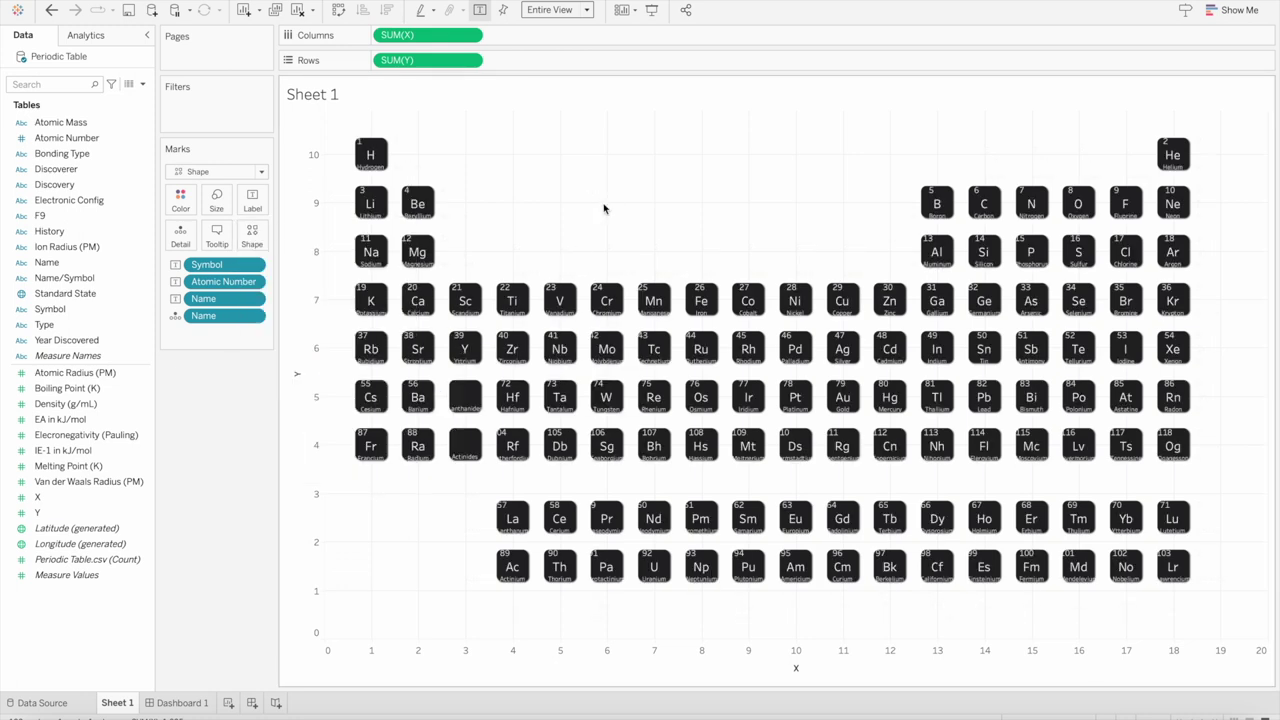
pyautogui.click(186, 704)
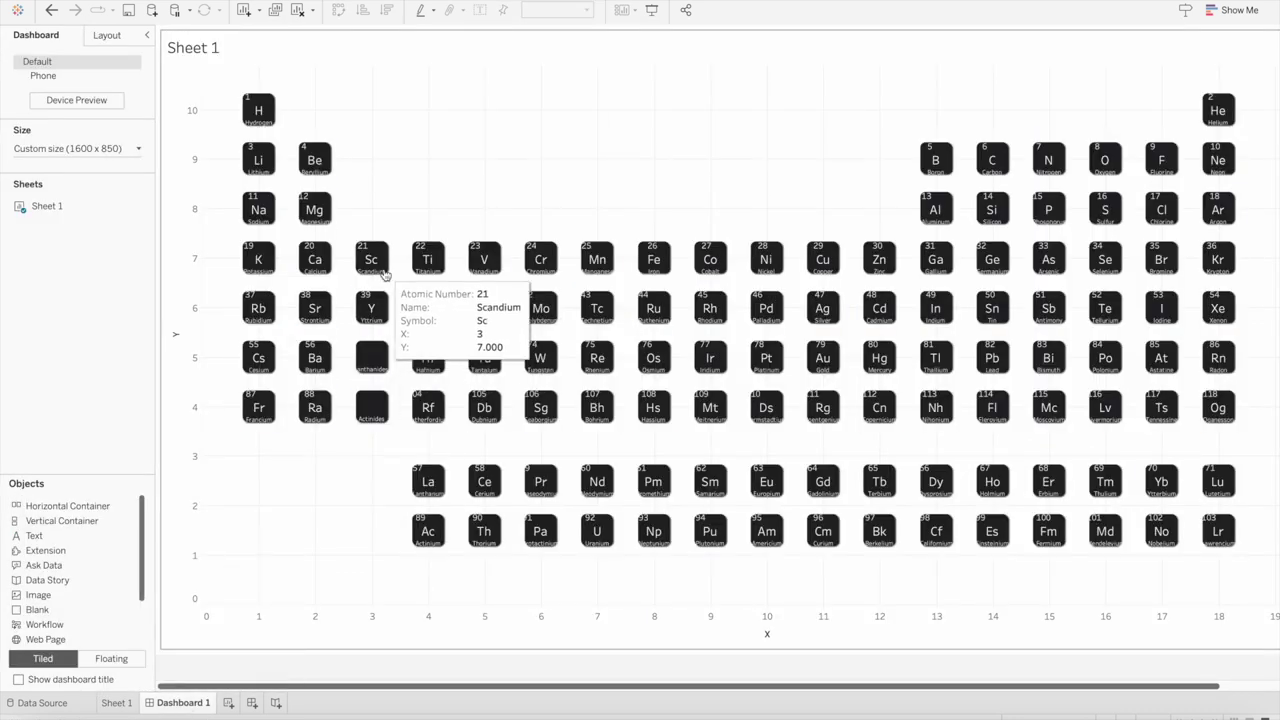
# Enlarge the square marks on Sheet 1 and check the result on Dashboard 1
pyautogui.click(130, 703)
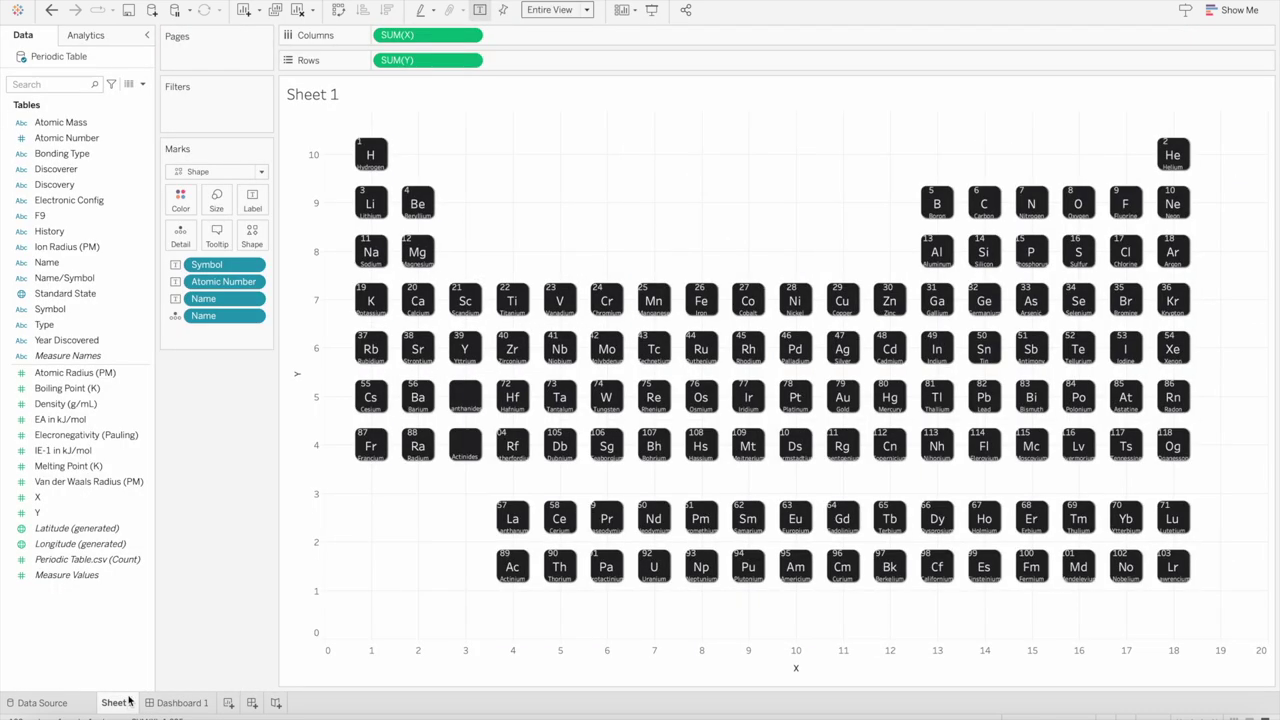
pyautogui.click(216, 196)
pyautogui.moveTo(316, 244); pyautogui.dragTo(322, 242)
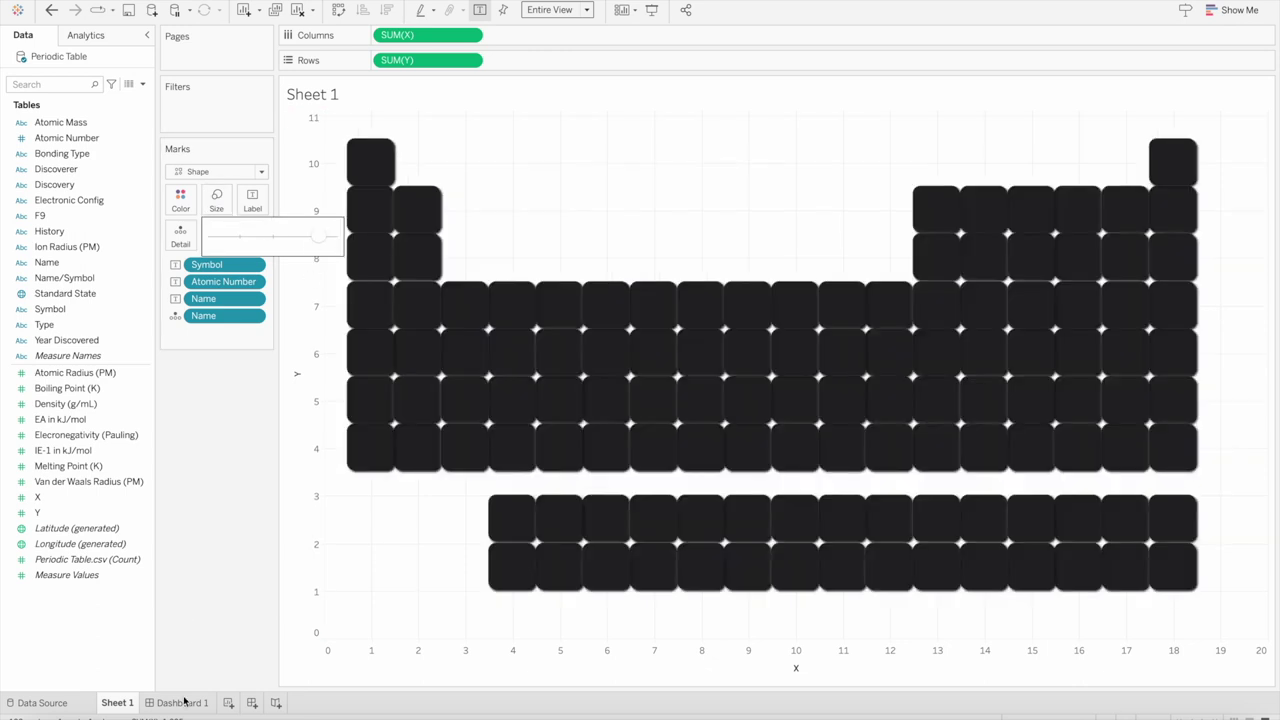
pyautogui.click(181, 703)
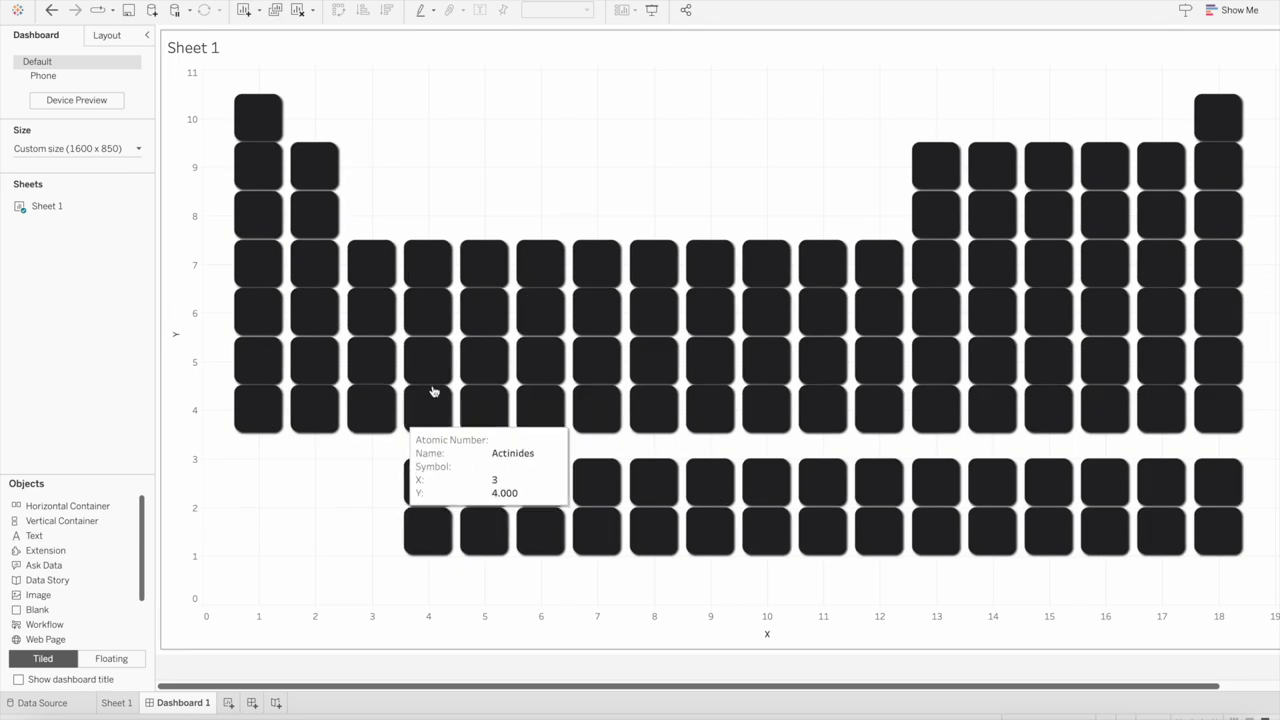
pyautogui.click(489, 174)
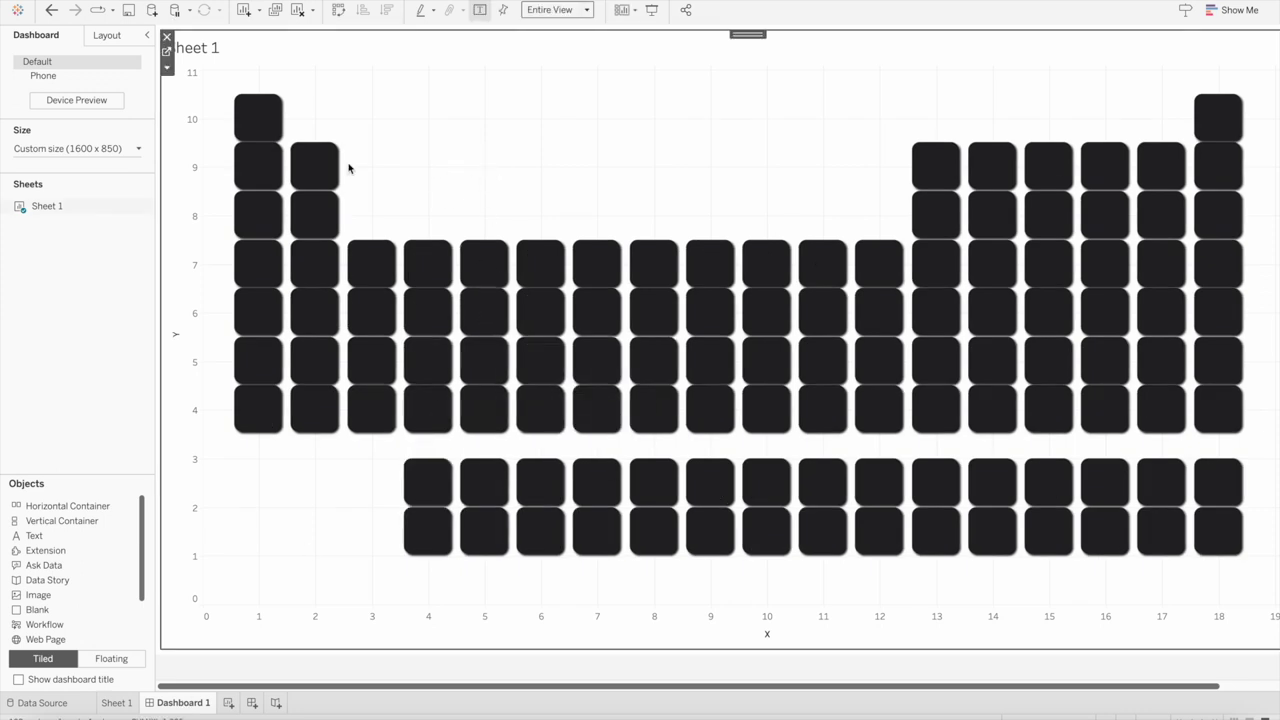
# Make the squares slightly larger so the element tiles touch
pyautogui.click(116, 702)
pyautogui.click(227, 211)
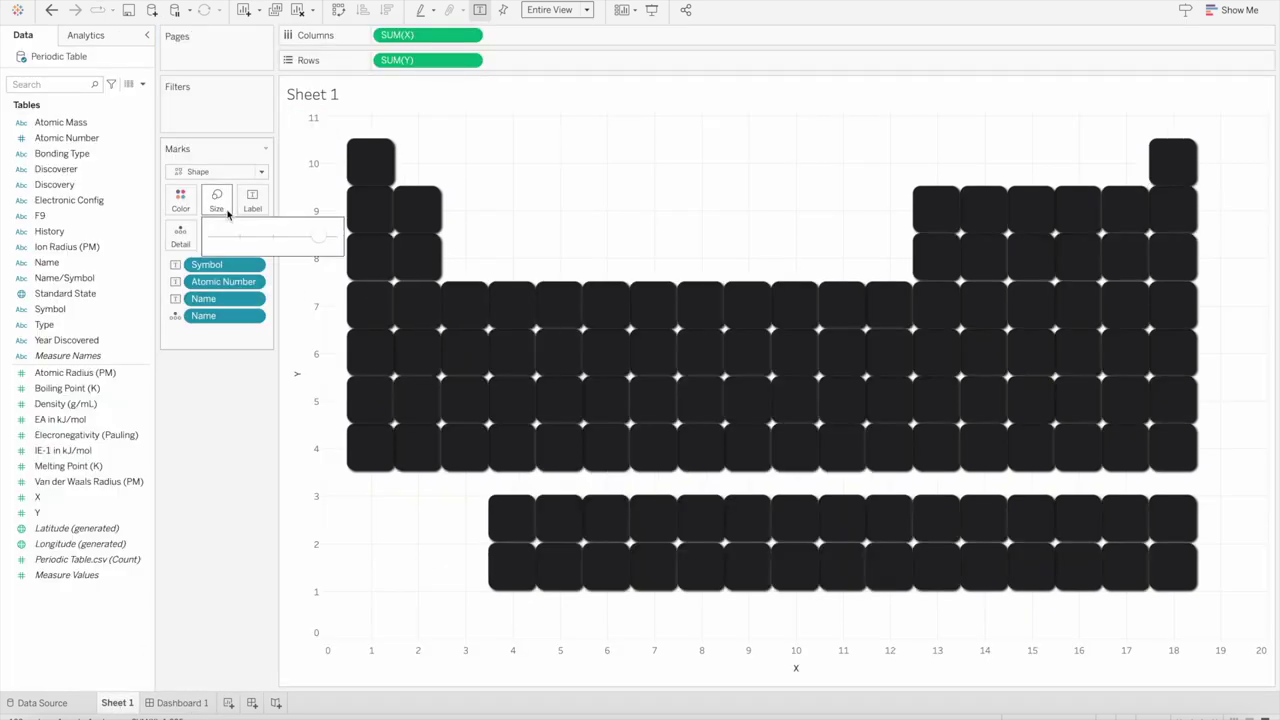
pyautogui.click(319, 241)
pyautogui.moveTo(319, 241); pyautogui.dragTo(316, 241)
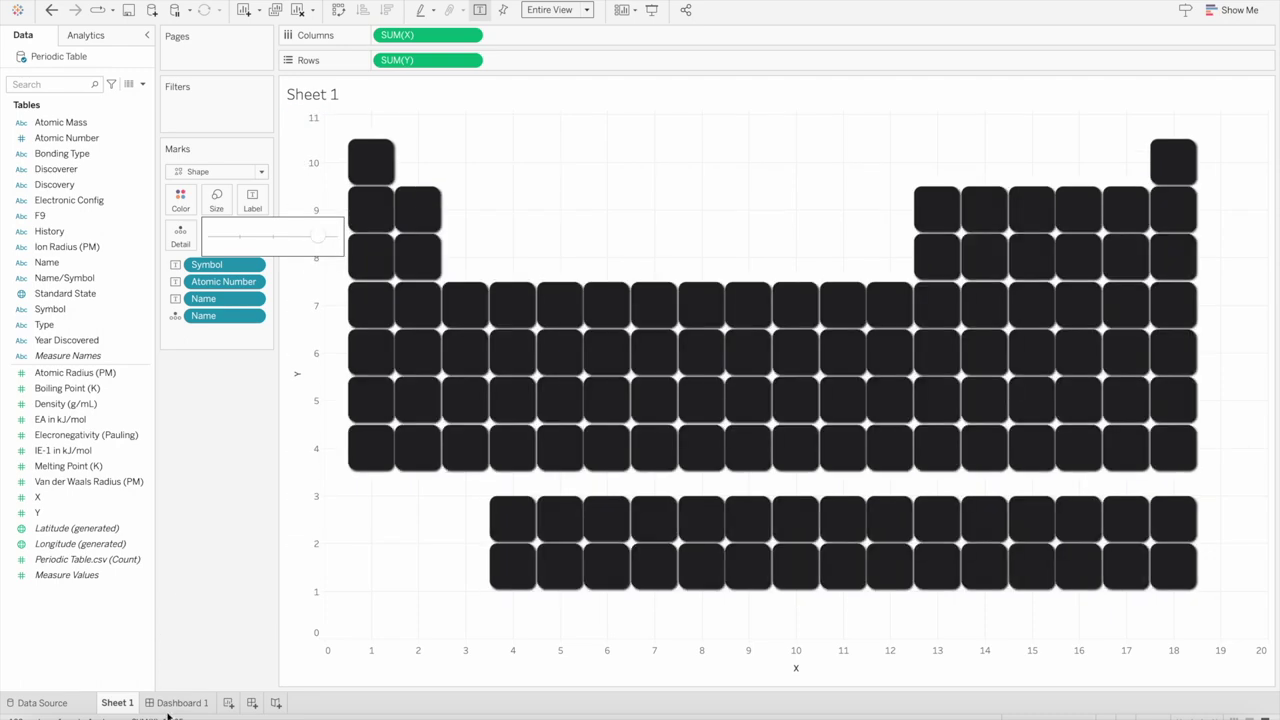
pyautogui.click(176, 702)
pyautogui.click(115, 704)
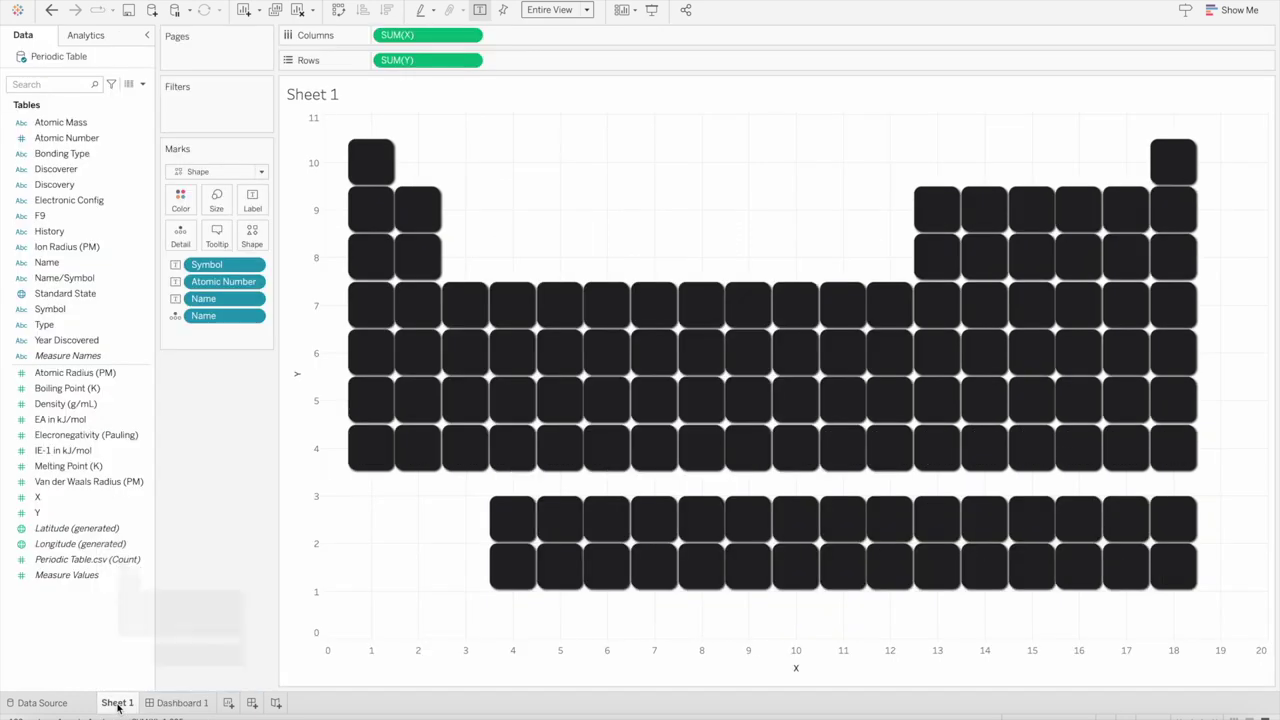
pyautogui.click(178, 704)
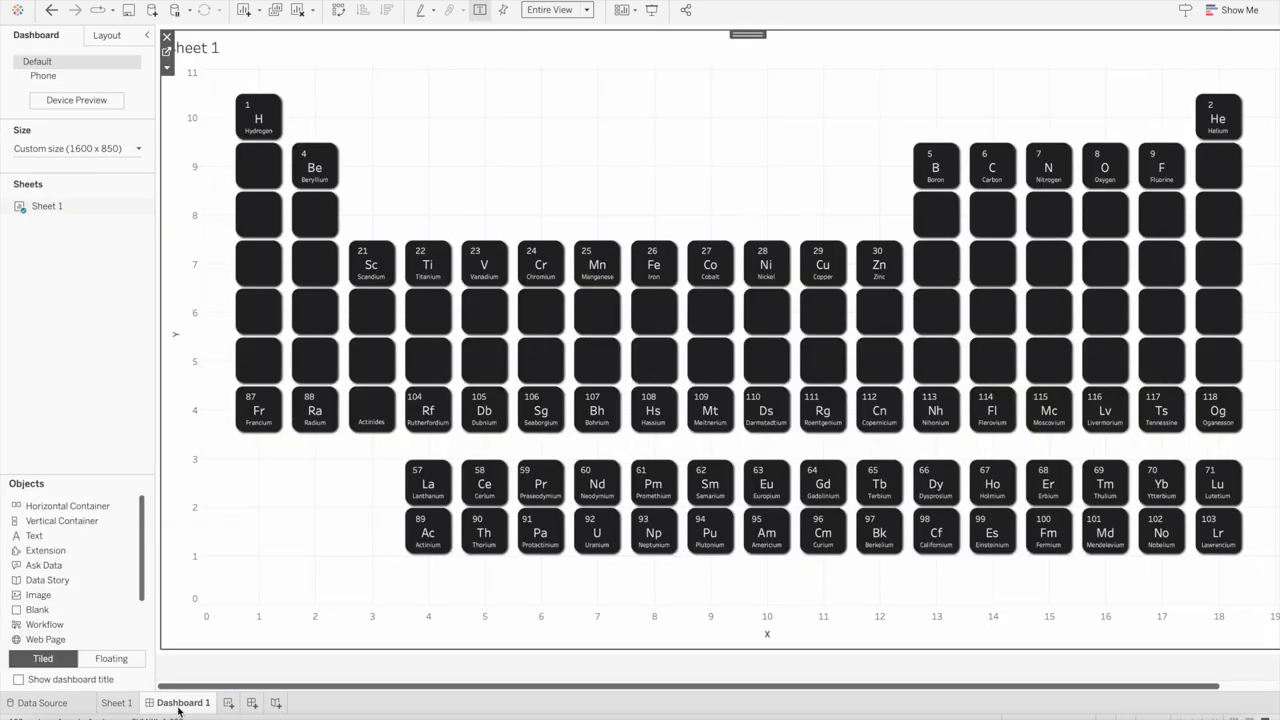
# Tick 'Allow labels to overlap other marks' so every tile shows its text
pyautogui.moveTo(494, 300)
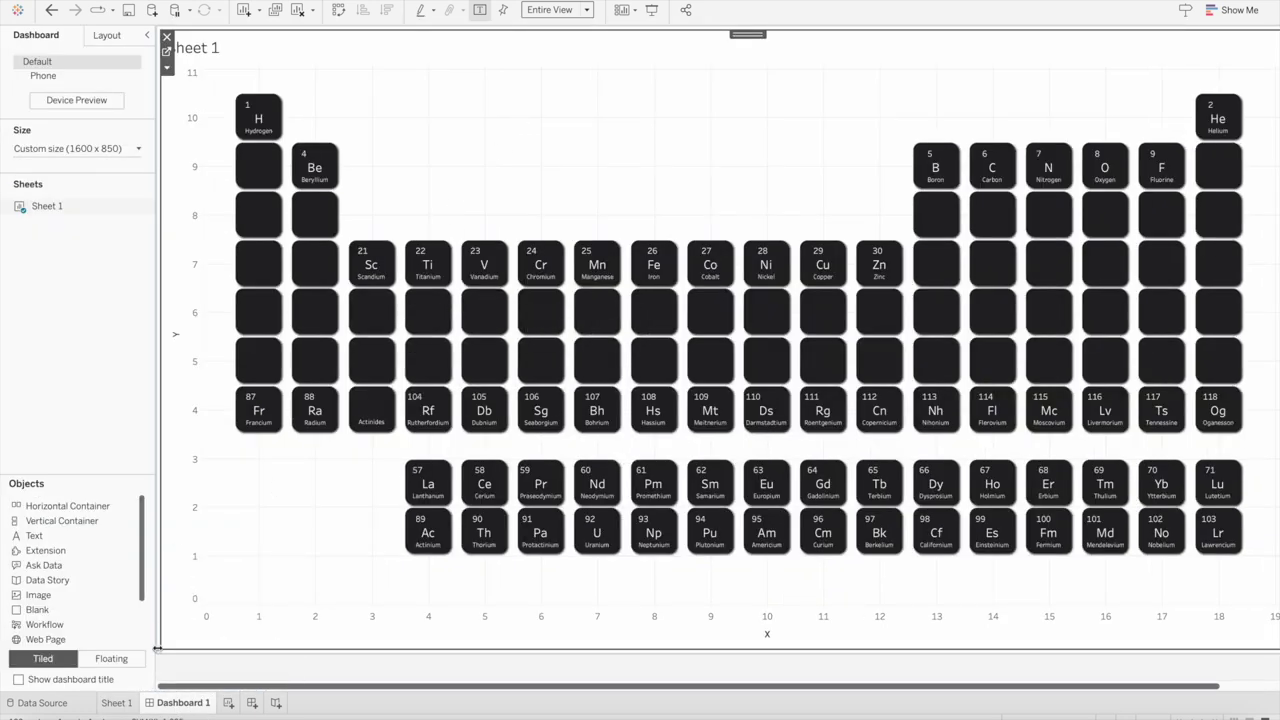
pyautogui.click(120, 703)
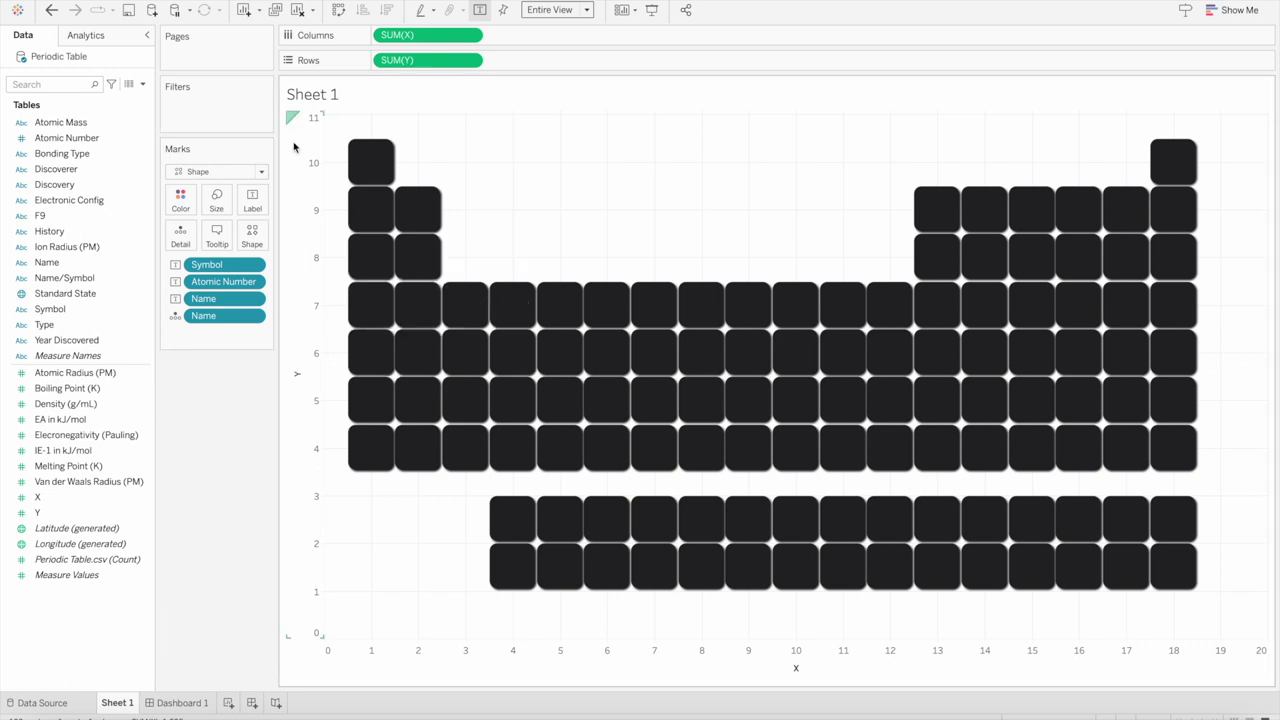
pyautogui.click(253, 200)
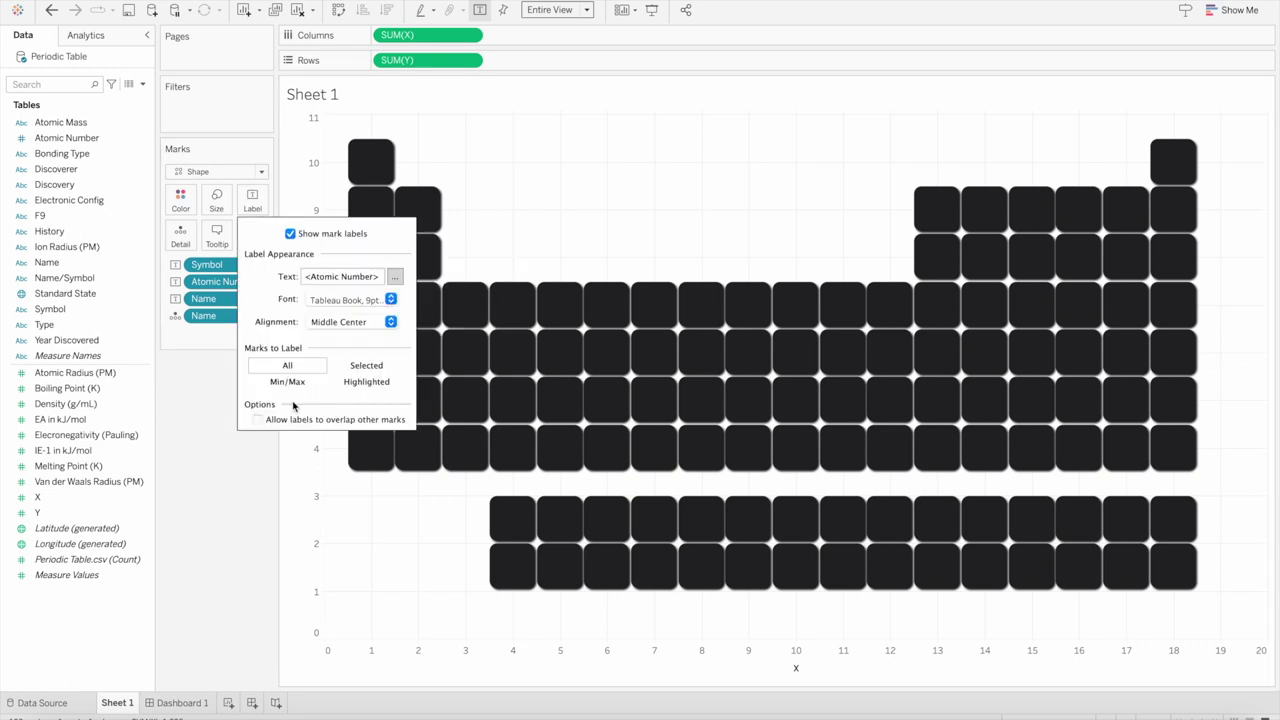
pyautogui.click(258, 420)
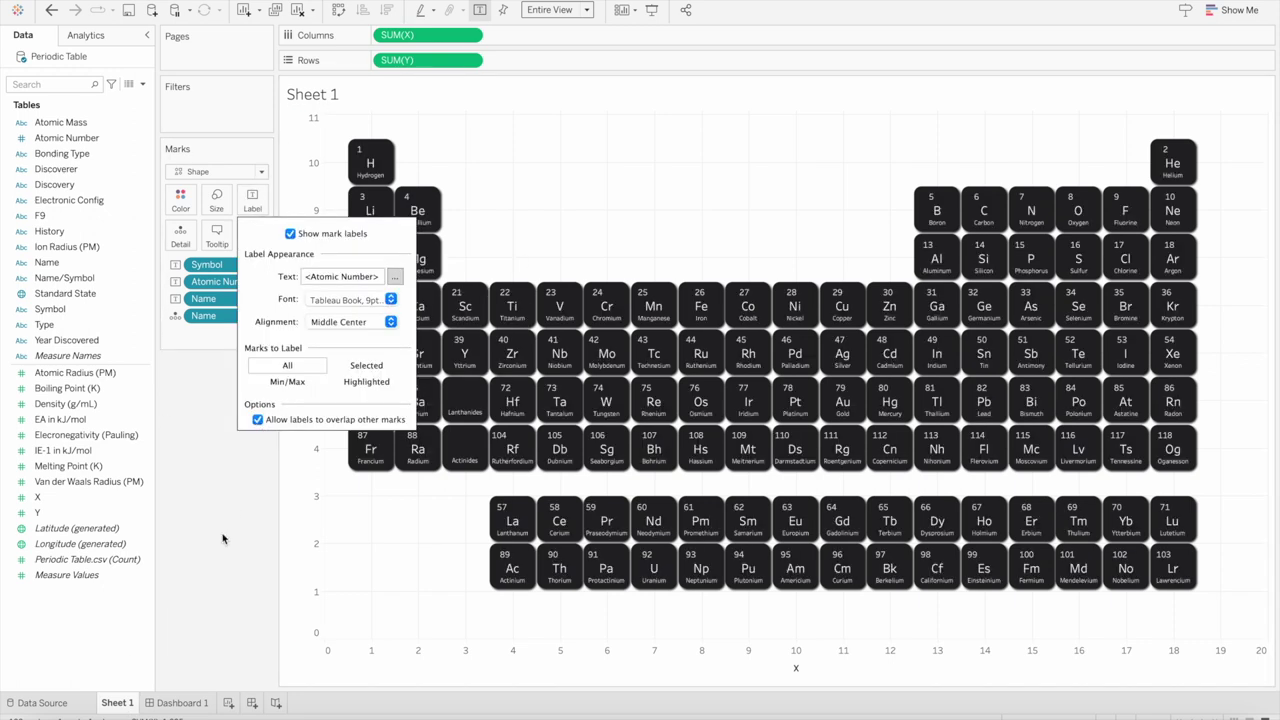
pyautogui.click(180, 703)
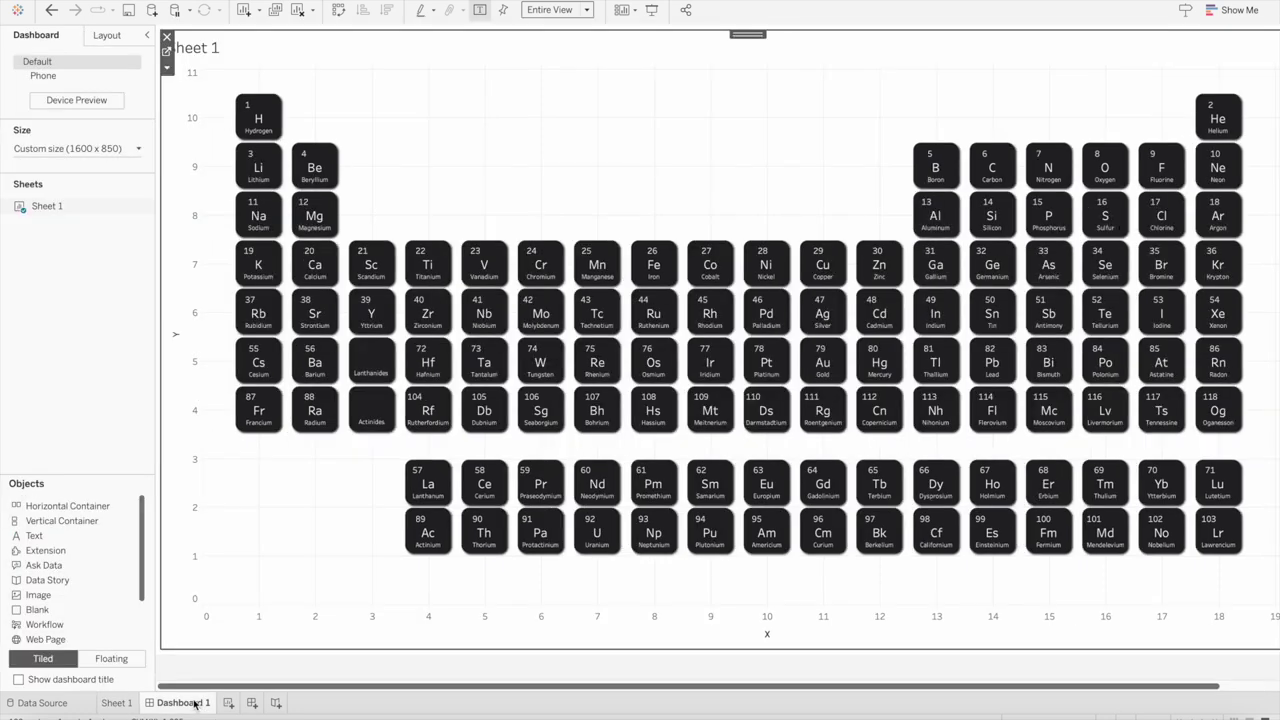
# Set the chart's worksheet shading to None in the Format pane
pyautogui.rightClick(490, 127)
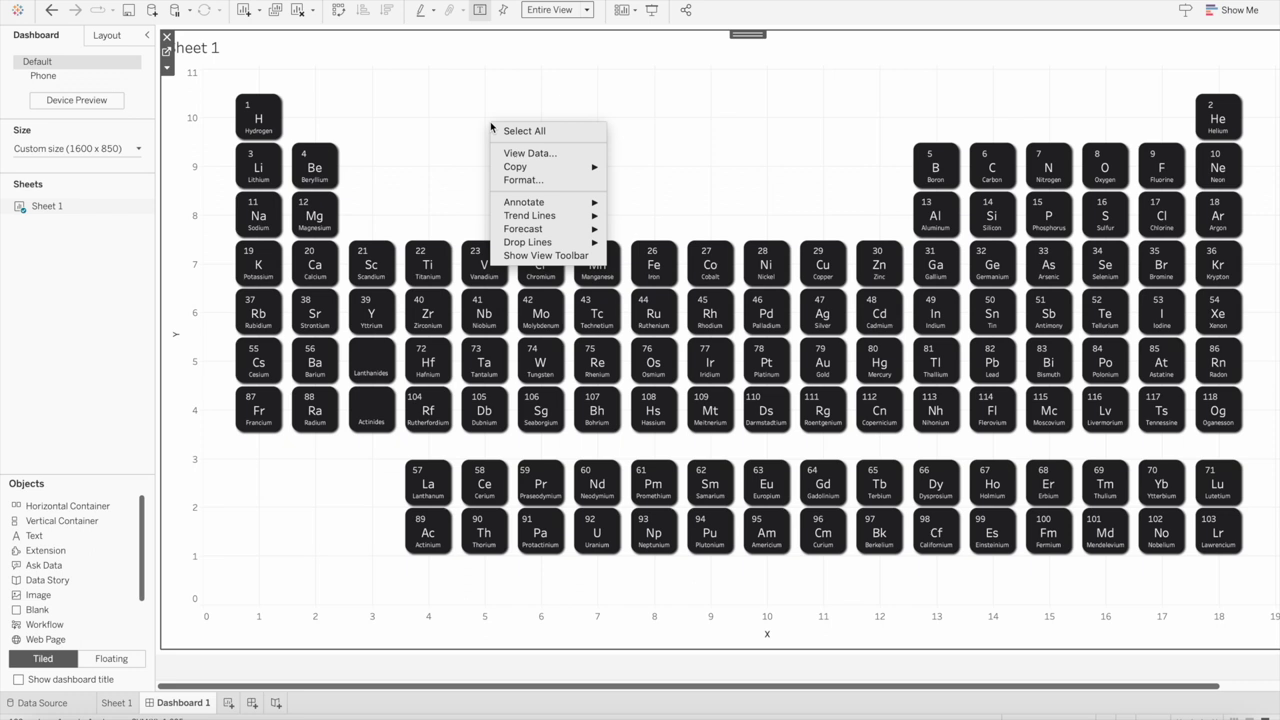
pyautogui.click(523, 181)
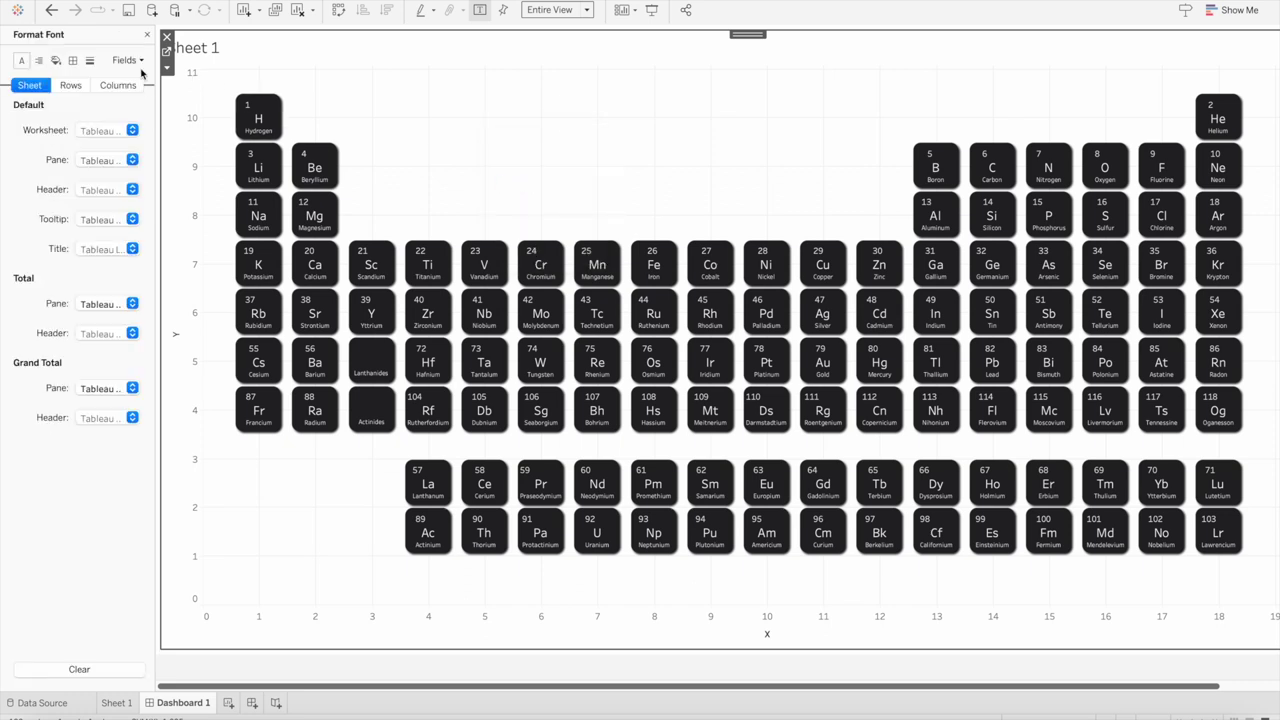
pyautogui.click(56, 61)
pyautogui.click(104, 131)
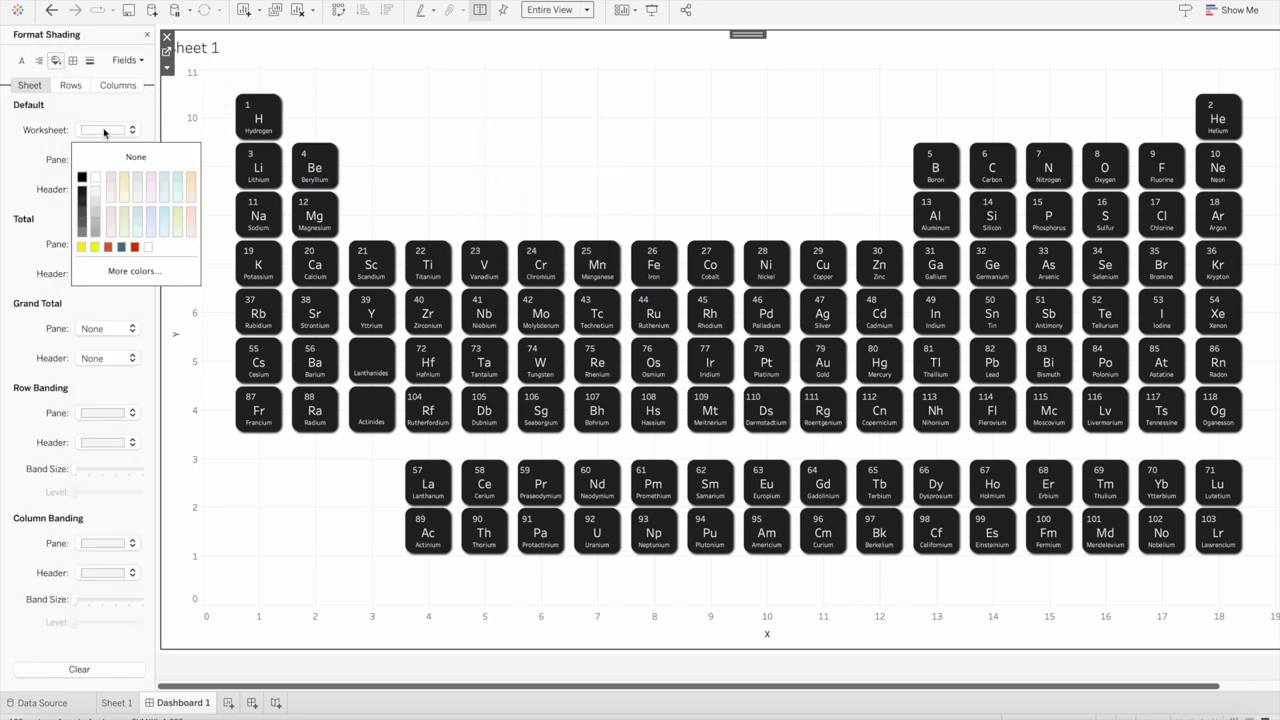
pyautogui.click(110, 160)
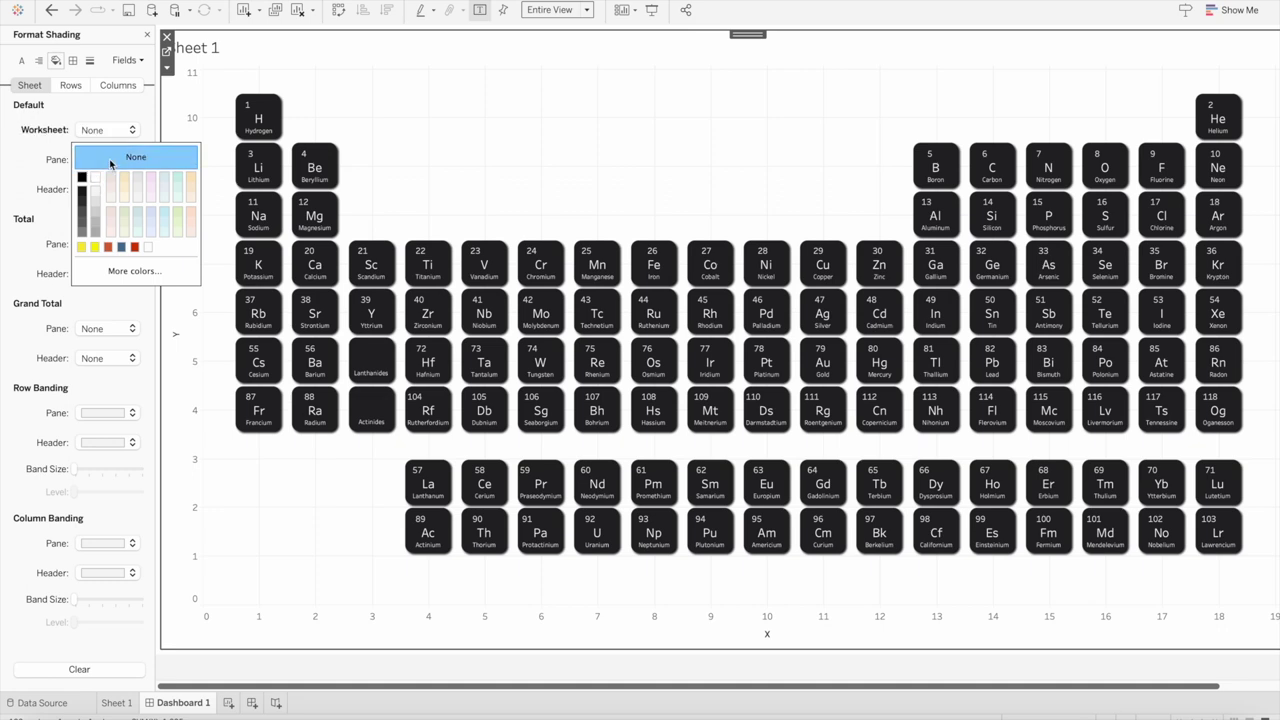
# Set grid lines, zero lines and axis rulers to None
pyautogui.click(72, 60)
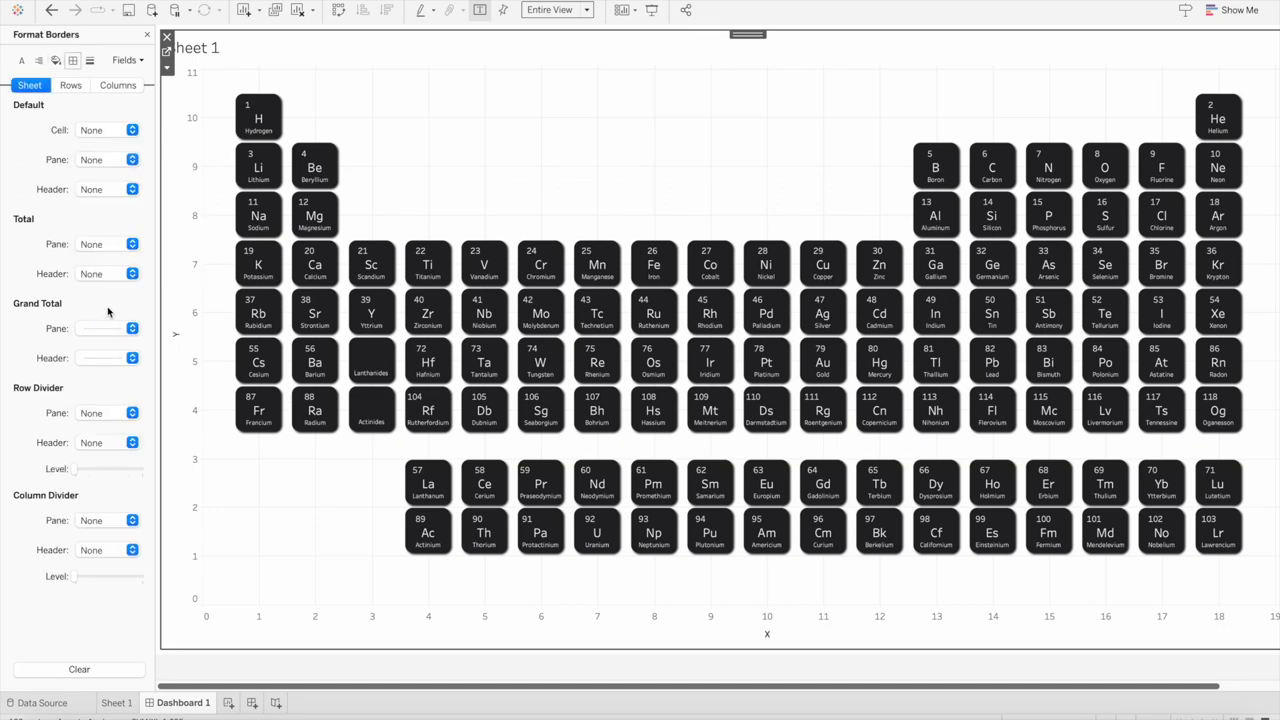
pyautogui.click(90, 61)
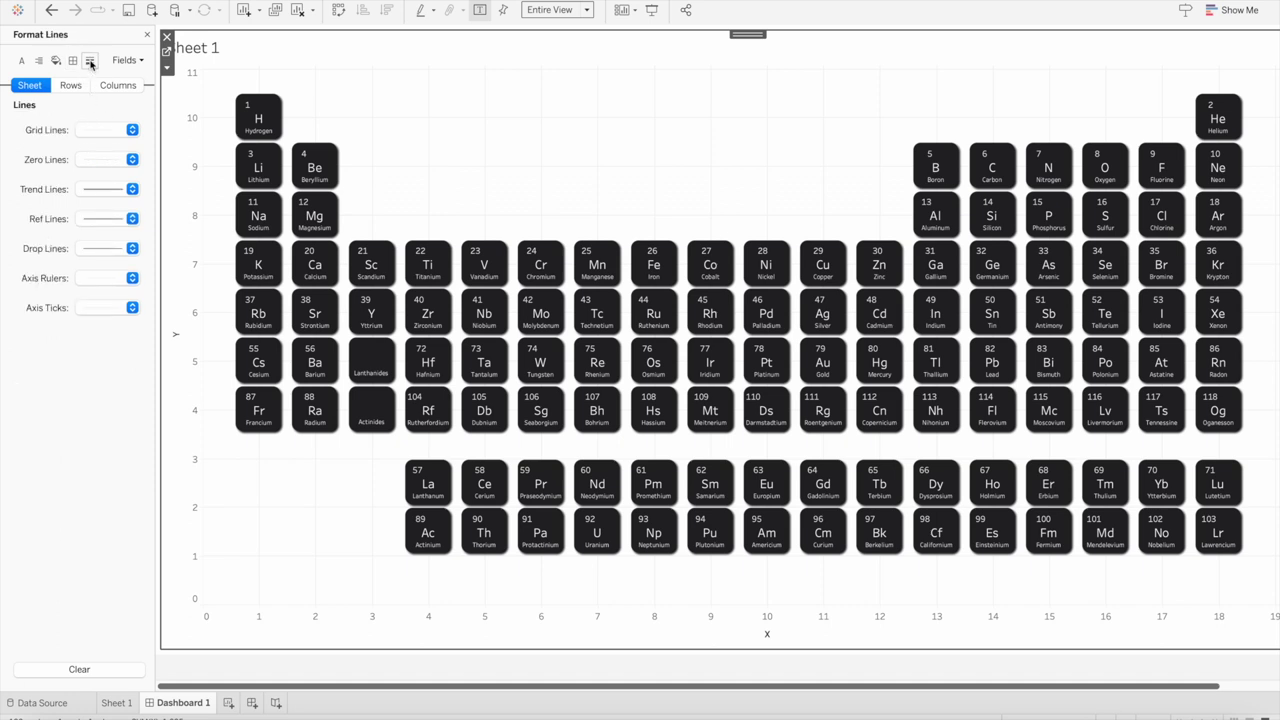
pyautogui.click(102, 129)
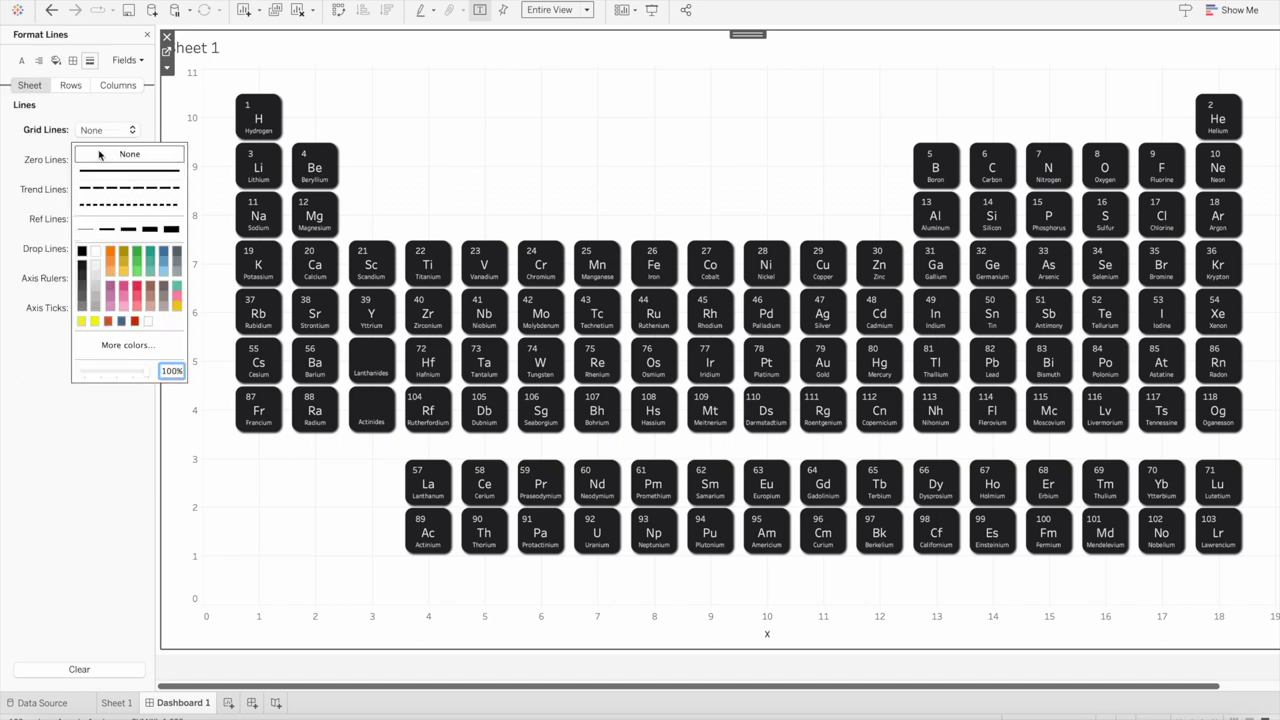
pyautogui.click(100, 148)
pyautogui.click(97, 160)
pyautogui.click(95, 178)
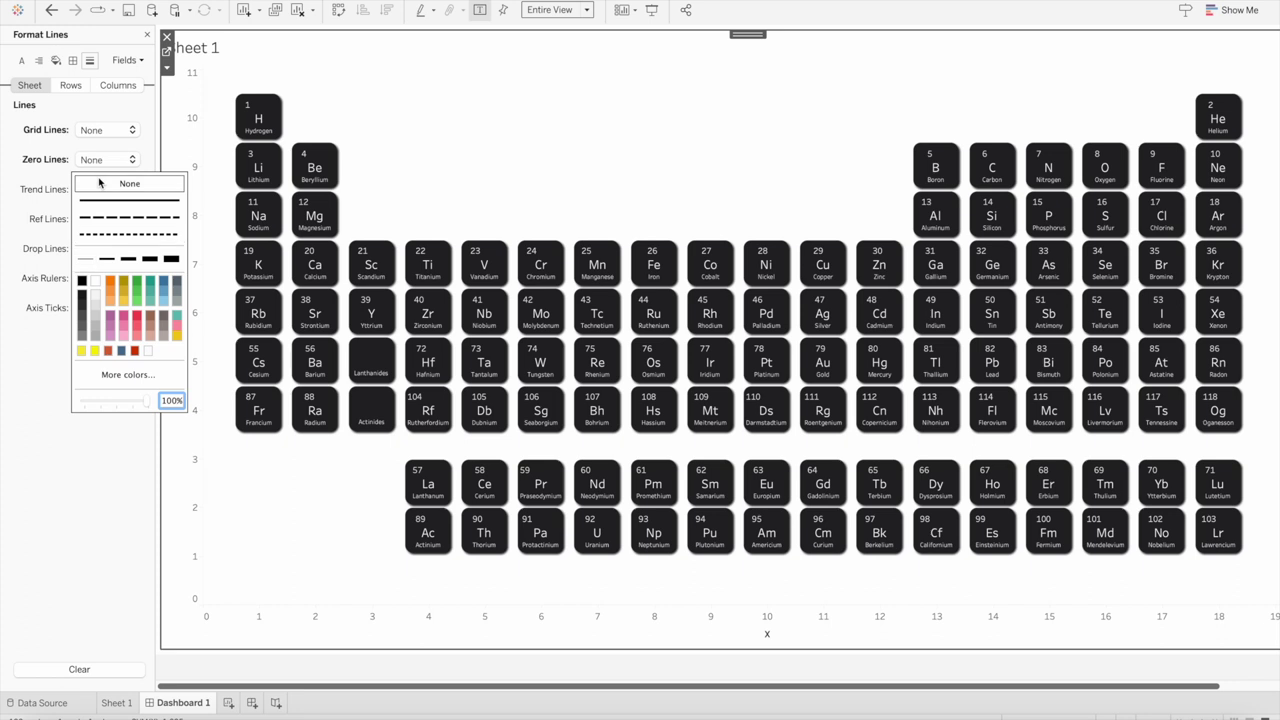
pyautogui.click(99, 279)
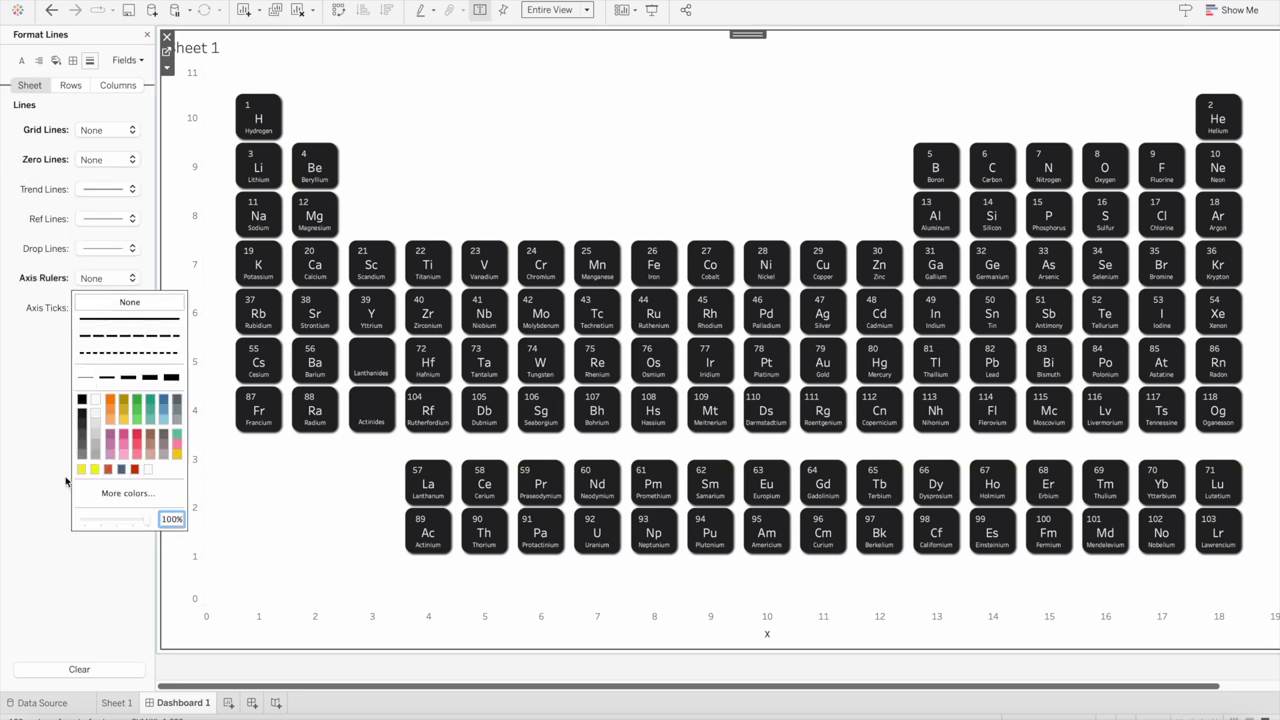
pyautogui.click(40, 502)
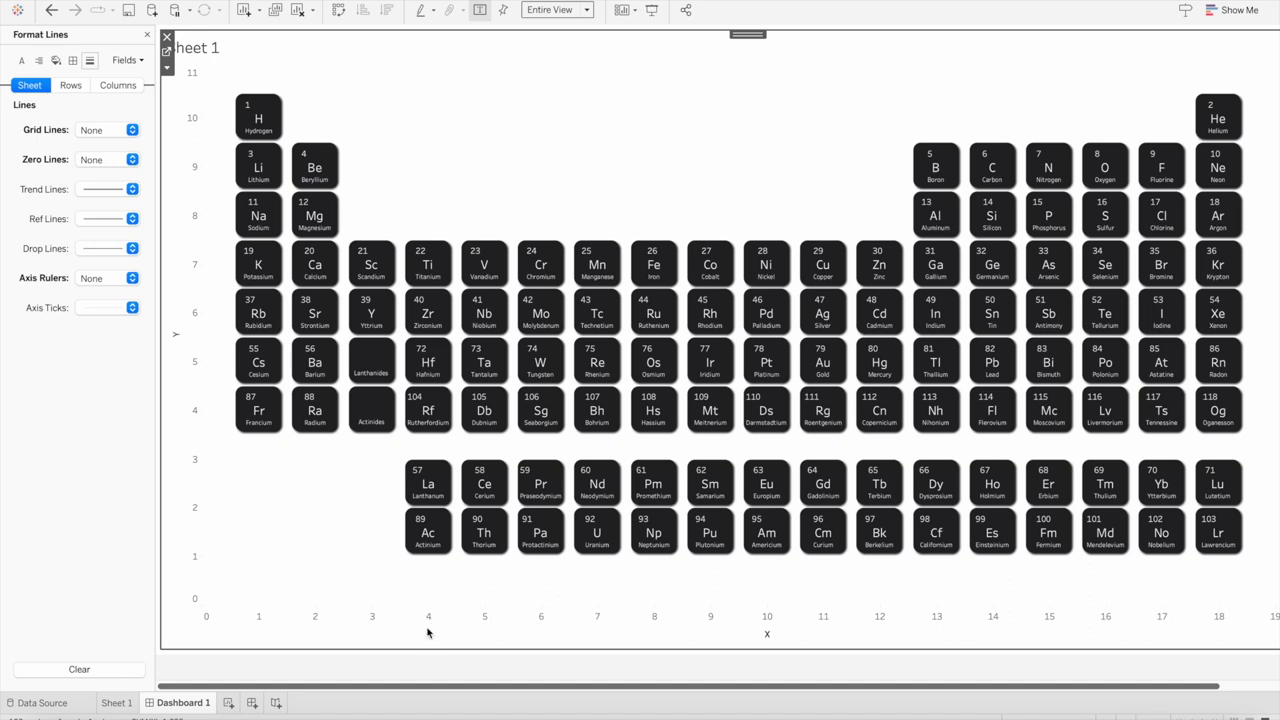
# Uncheck Show Header on both the x axis and the y axis
pyautogui.moveTo(421, 527)
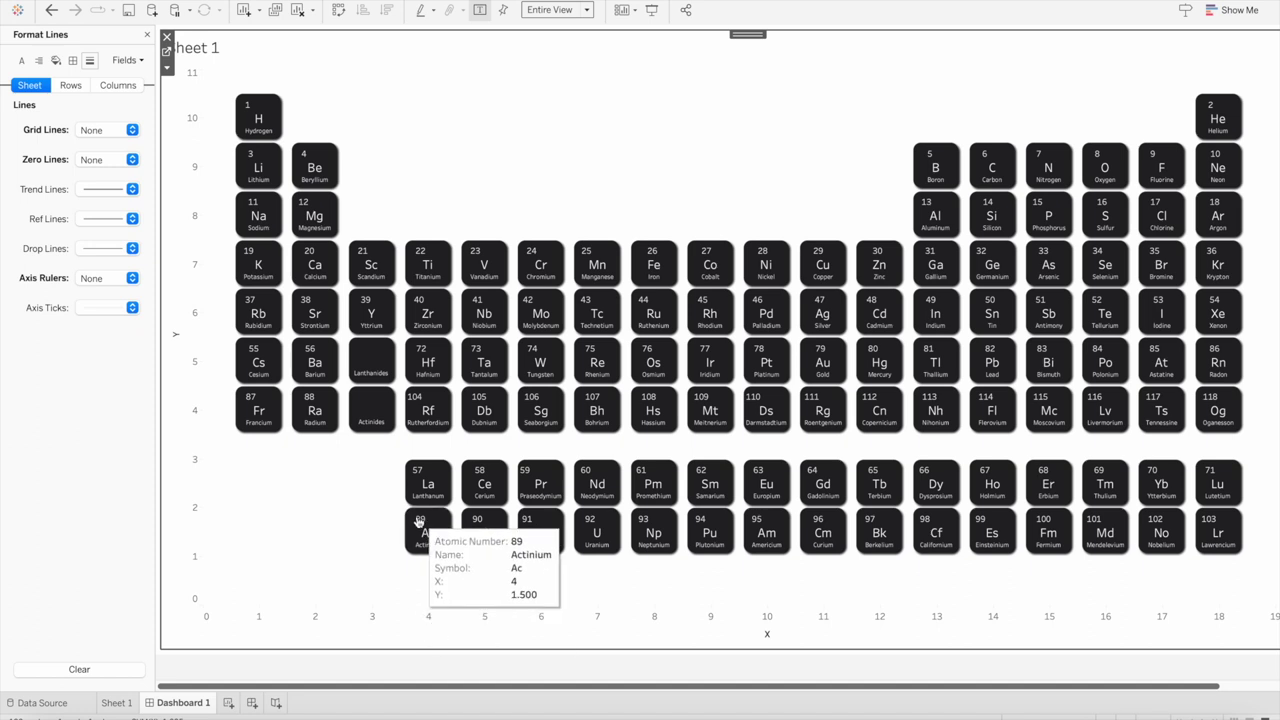
pyautogui.moveTo(285, 433)
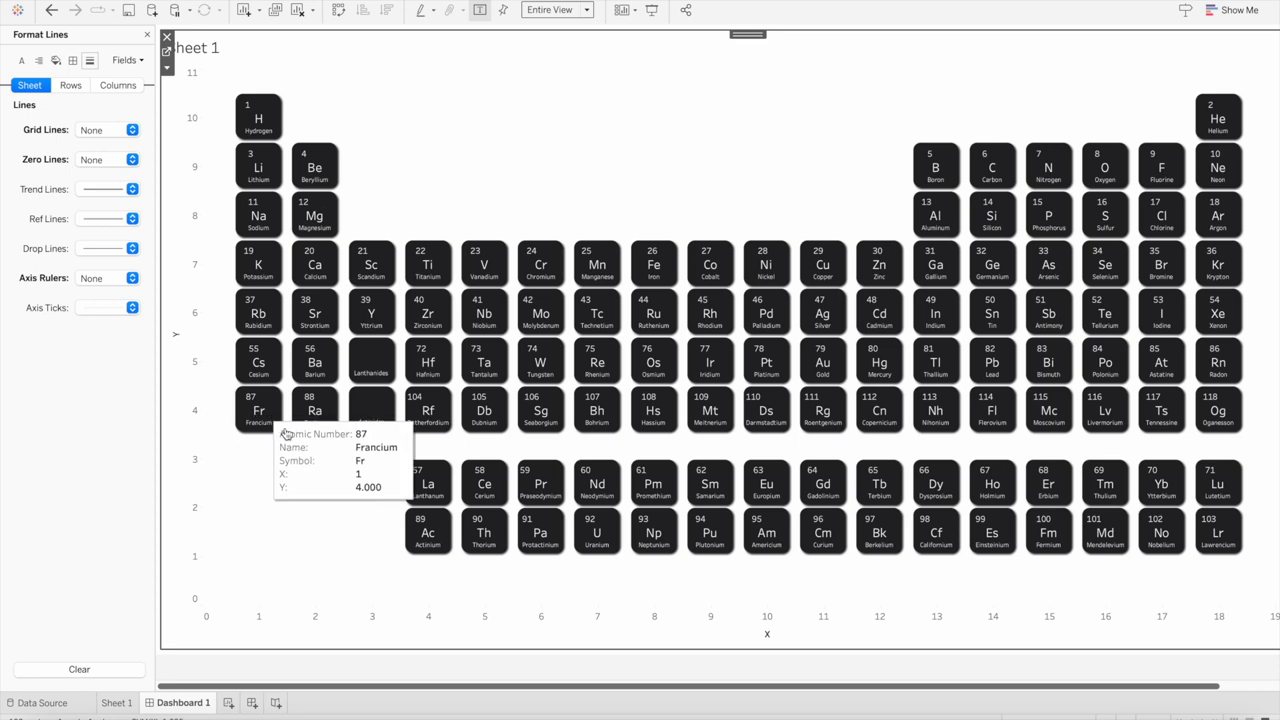
pyautogui.rightClick(415, 613)
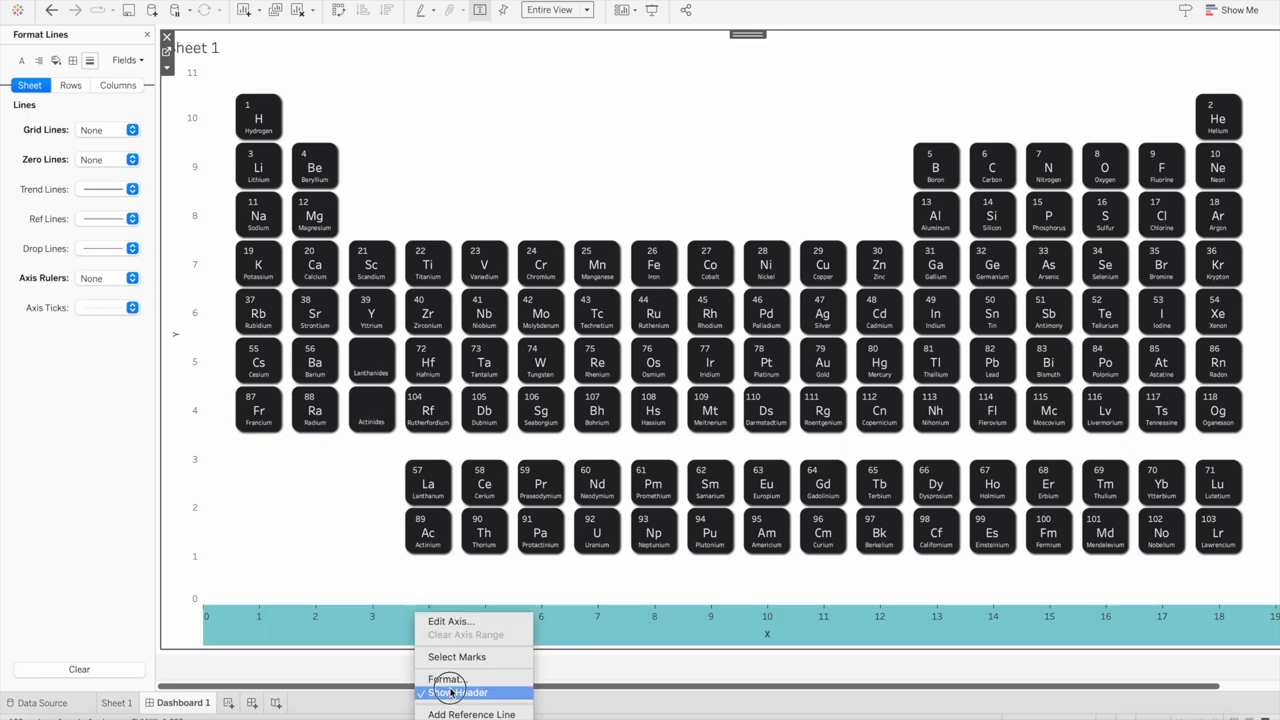
pyautogui.click(451, 692)
pyautogui.rightClick(188, 308)
pyautogui.click(213, 385)
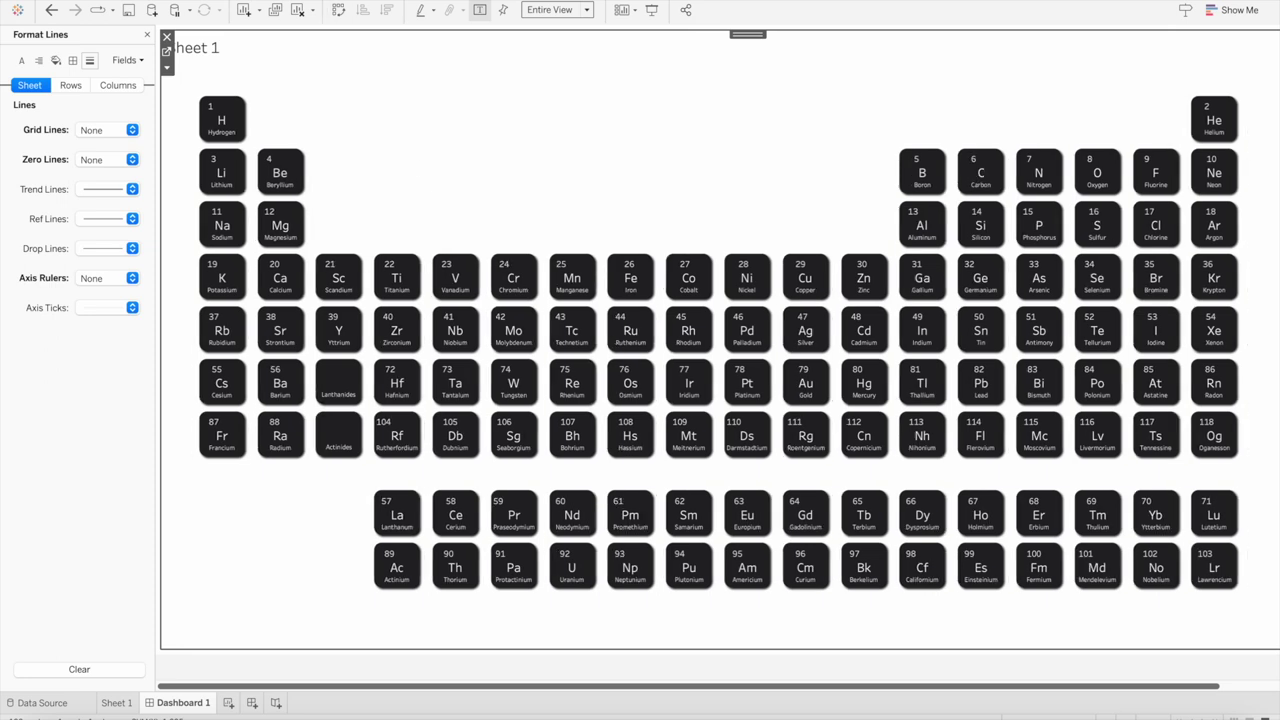
# Set Dashboard 1's default shading to a dark grey swatch
pyautogui.click(250, 0)
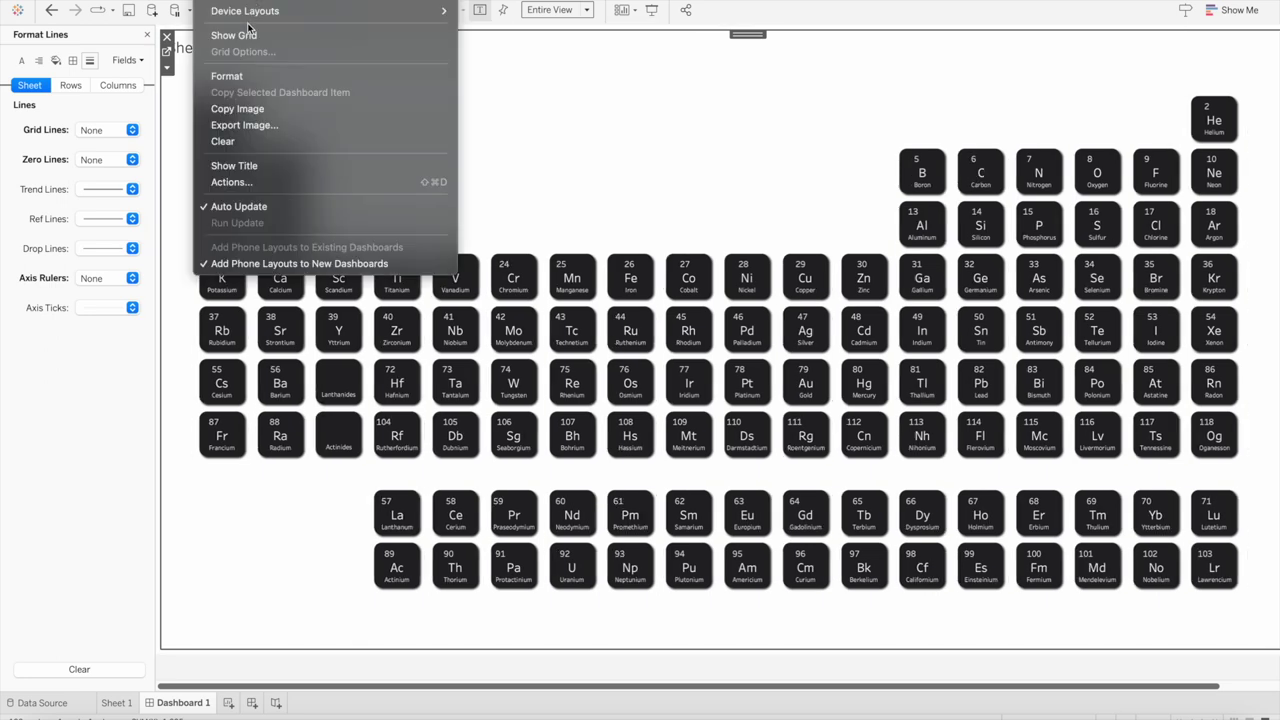
pyautogui.click(242, 87)
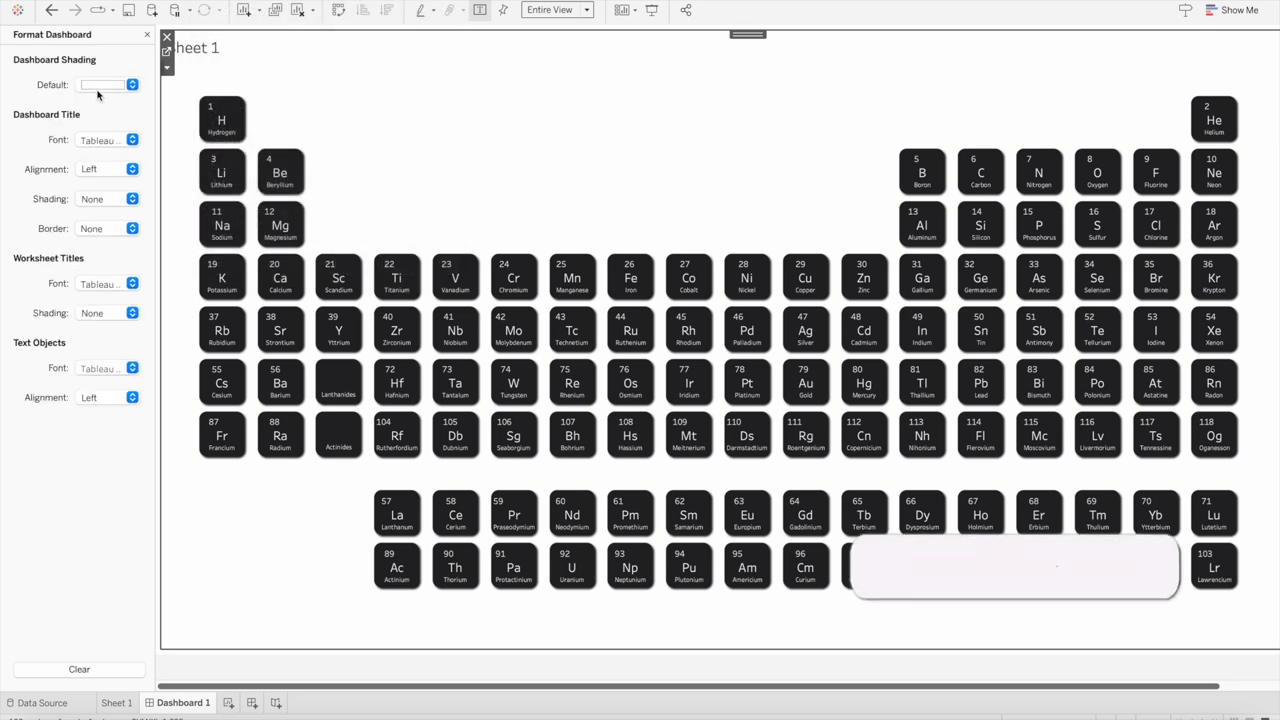
pyautogui.click(103, 84)
pyautogui.click(84, 158)
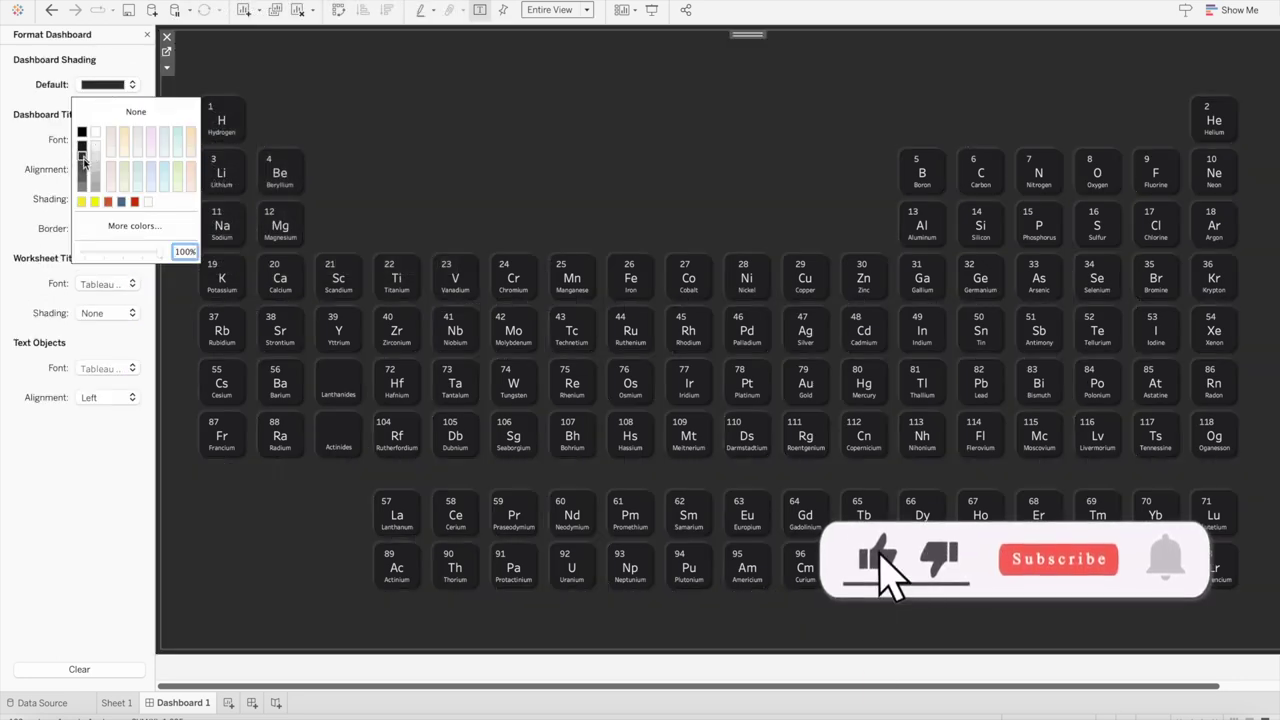
pyautogui.click(82, 163)
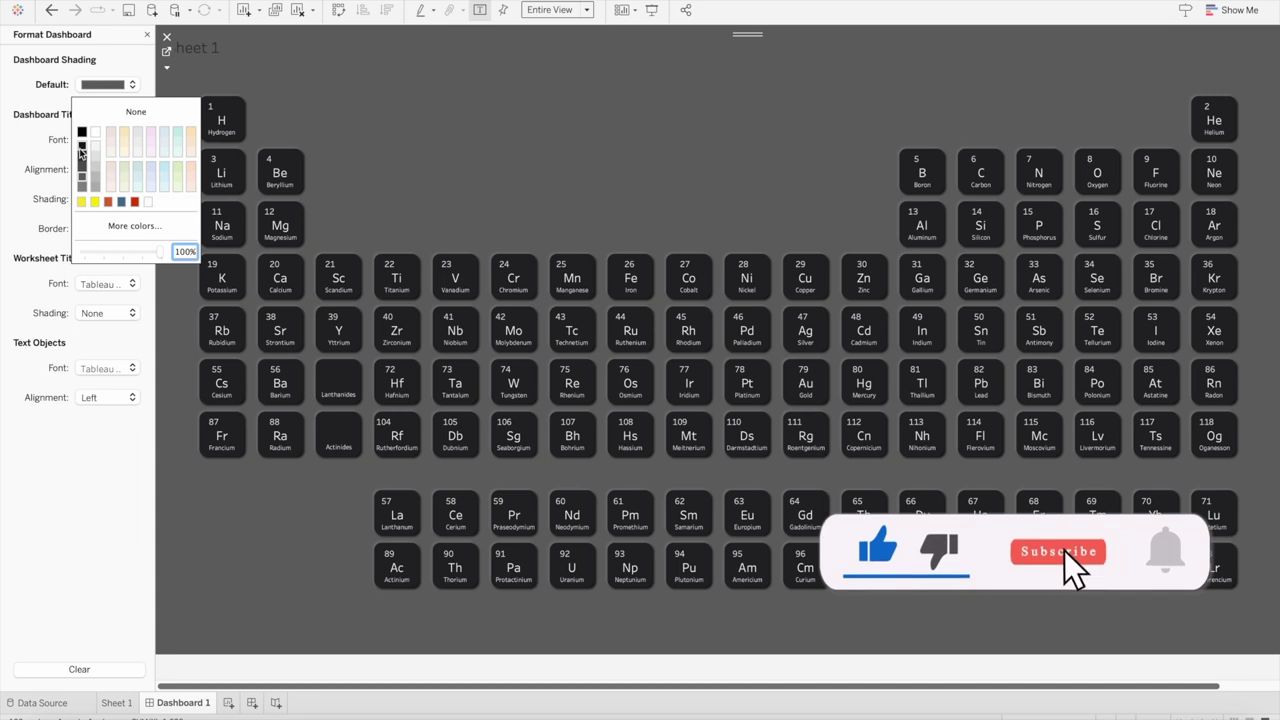
pyautogui.click(83, 174)
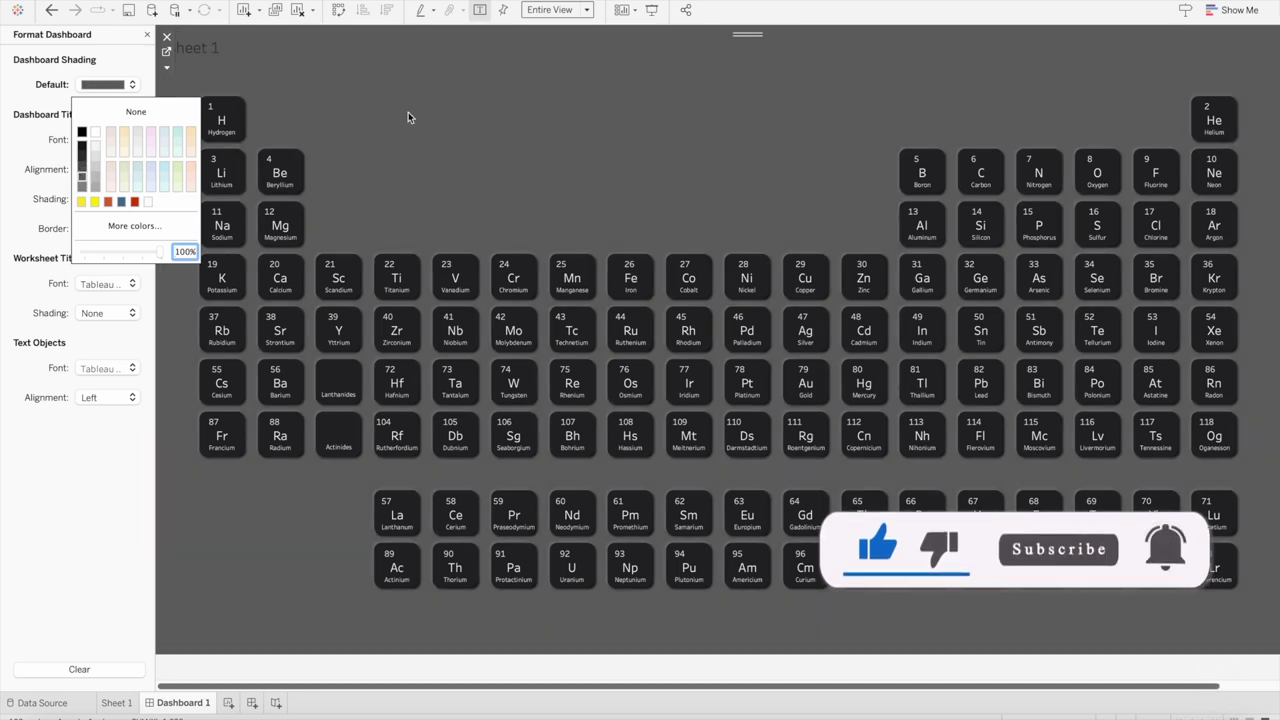
pyautogui.click(424, 108)
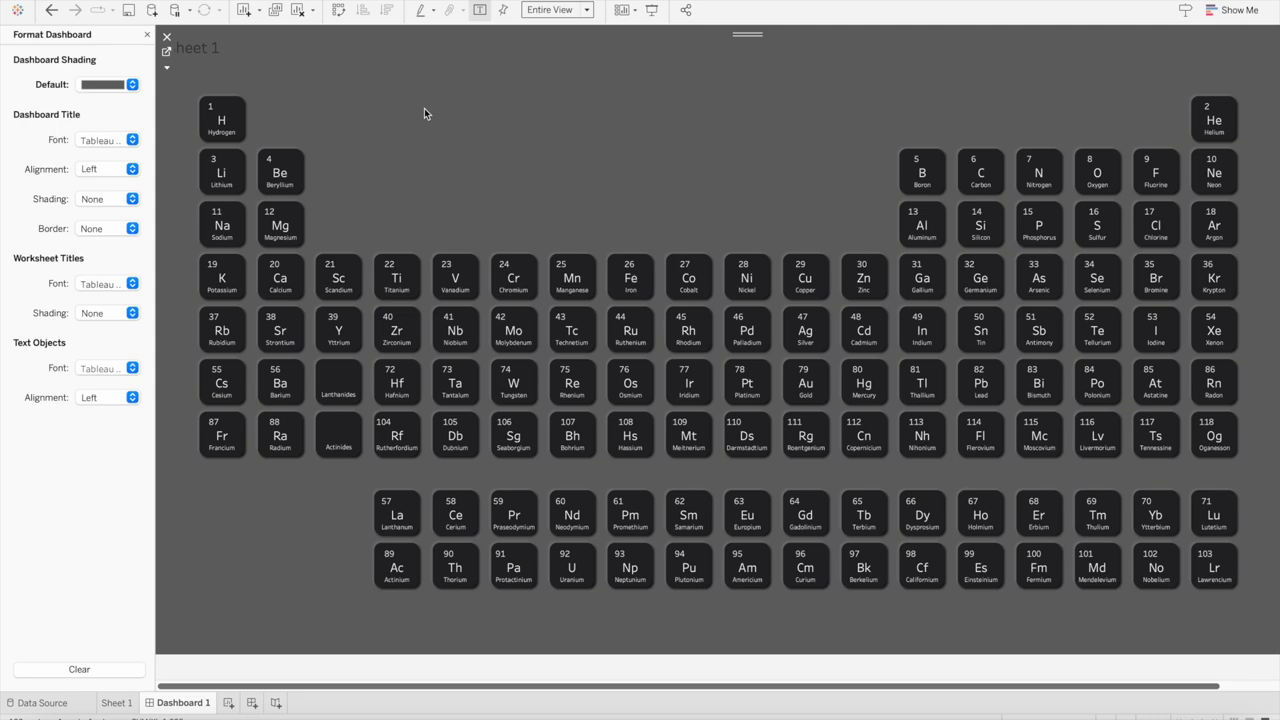
# Colour the element tiles by Type on Sheet 1 and view them on Dashboard 1
pyautogui.click(147, 35)
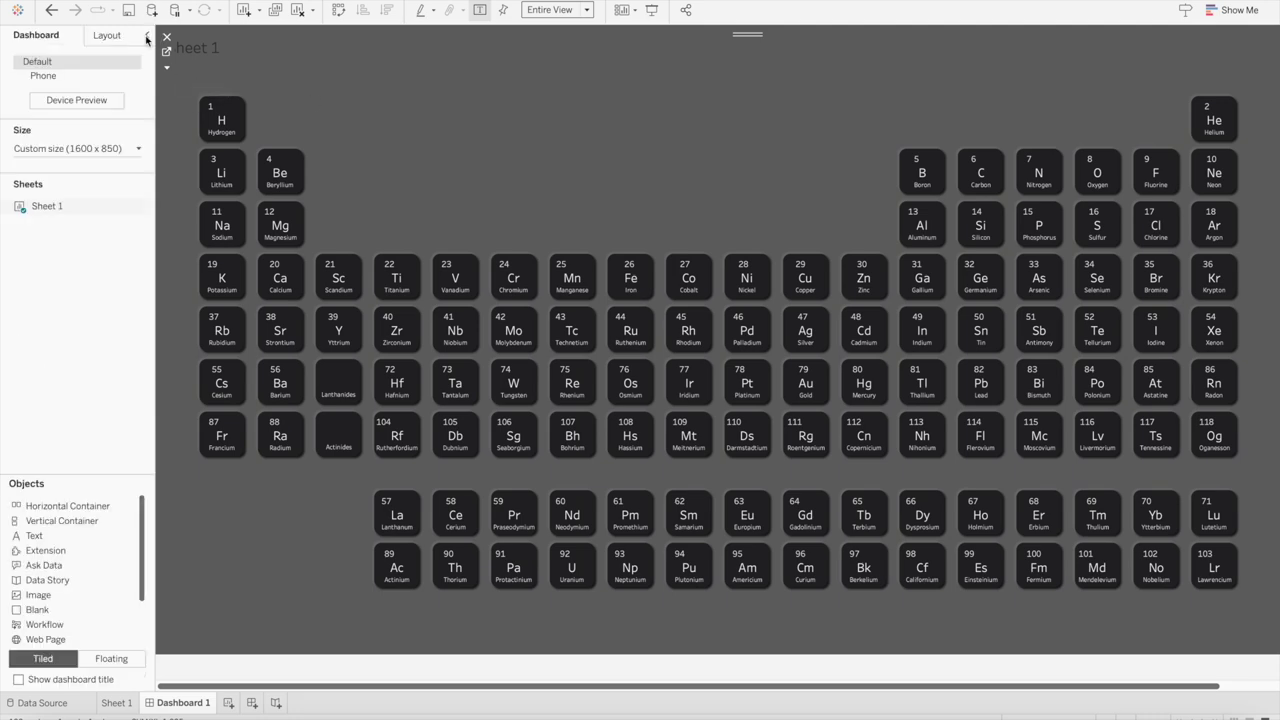
pyautogui.click(117, 702)
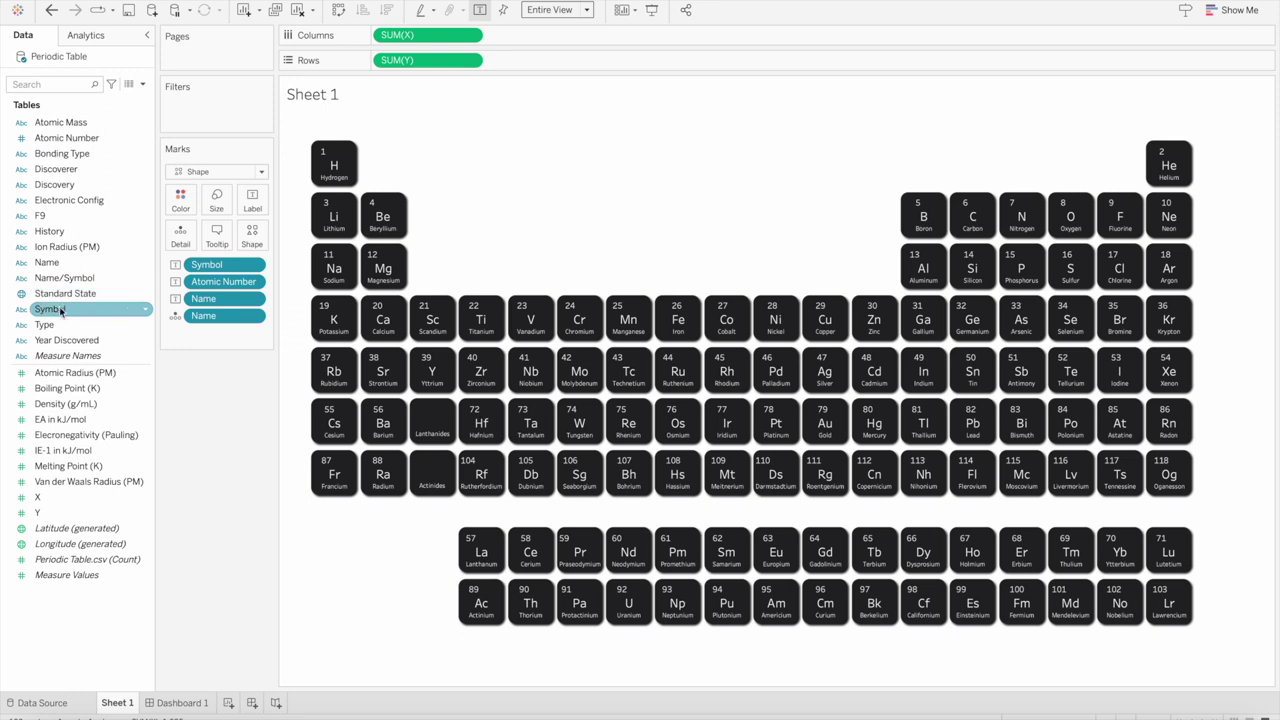
pyautogui.moveTo(52, 326); pyautogui.dragTo(182, 197)
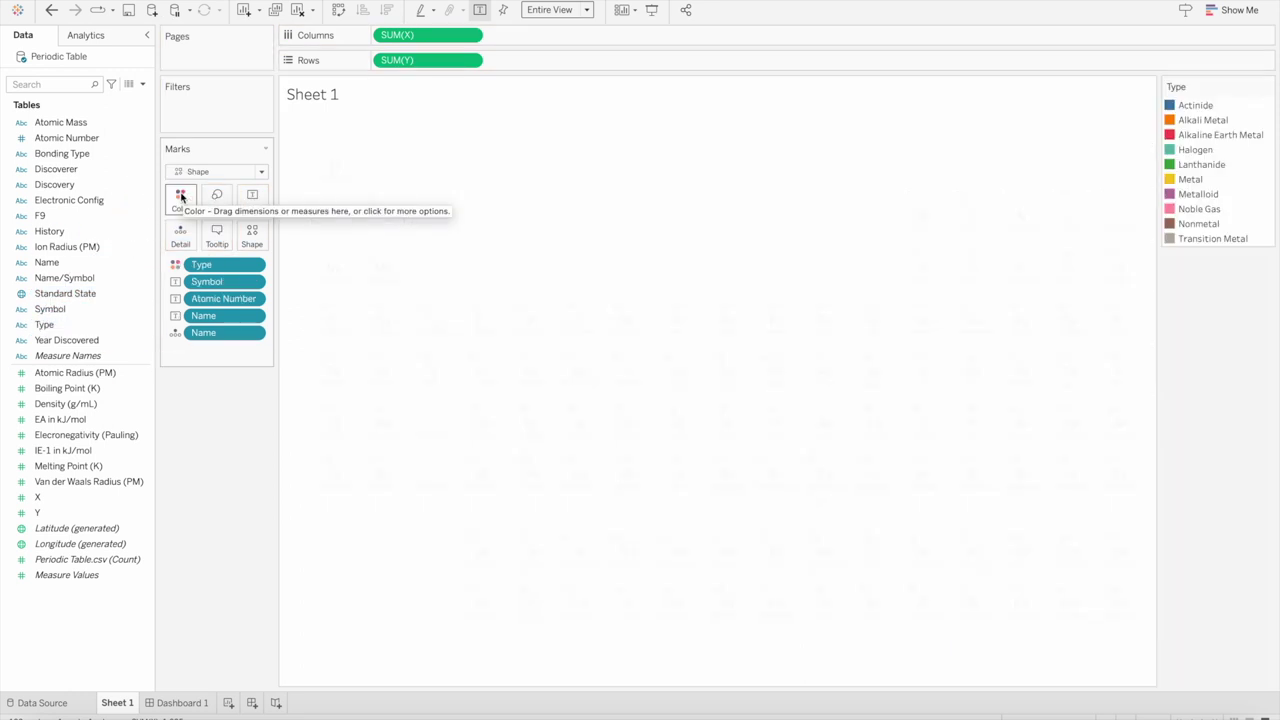
pyautogui.click(193, 703)
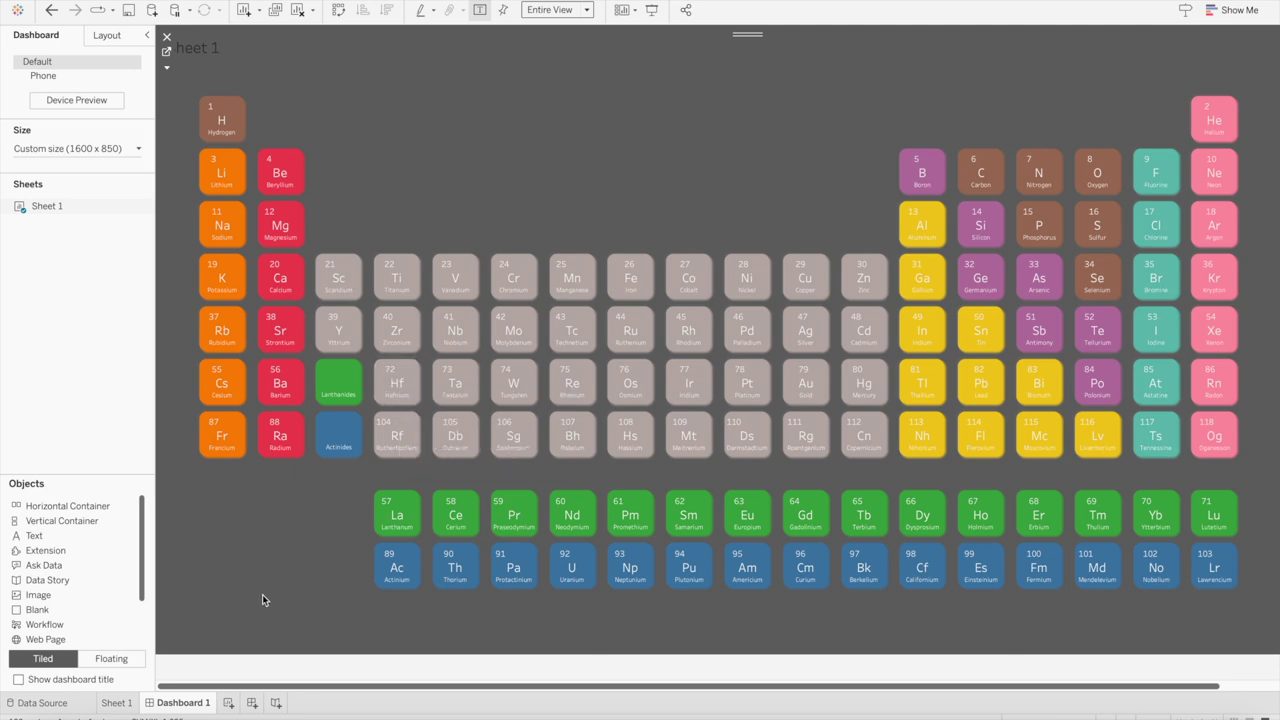
# On new Sheet 2, create calculated field 'Make Point' as MAKEPOINT([Y],[X])
pyautogui.click(229, 703)
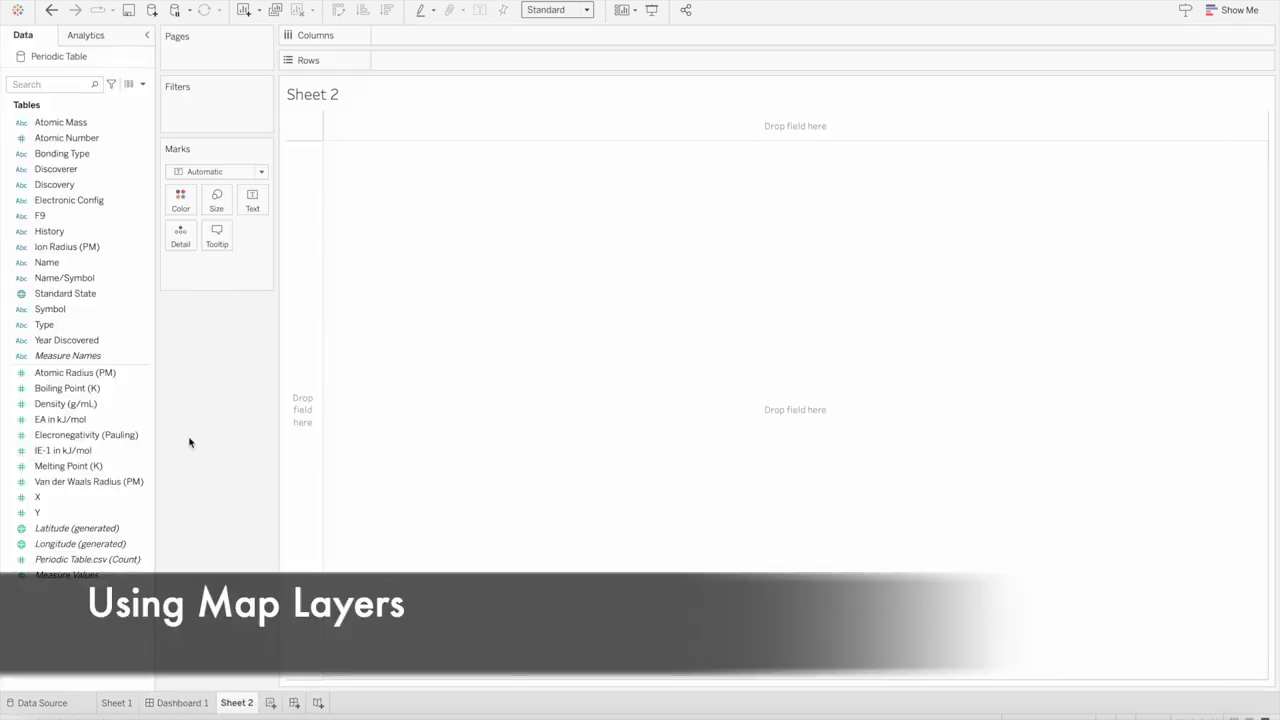
pyautogui.click(142, 84)
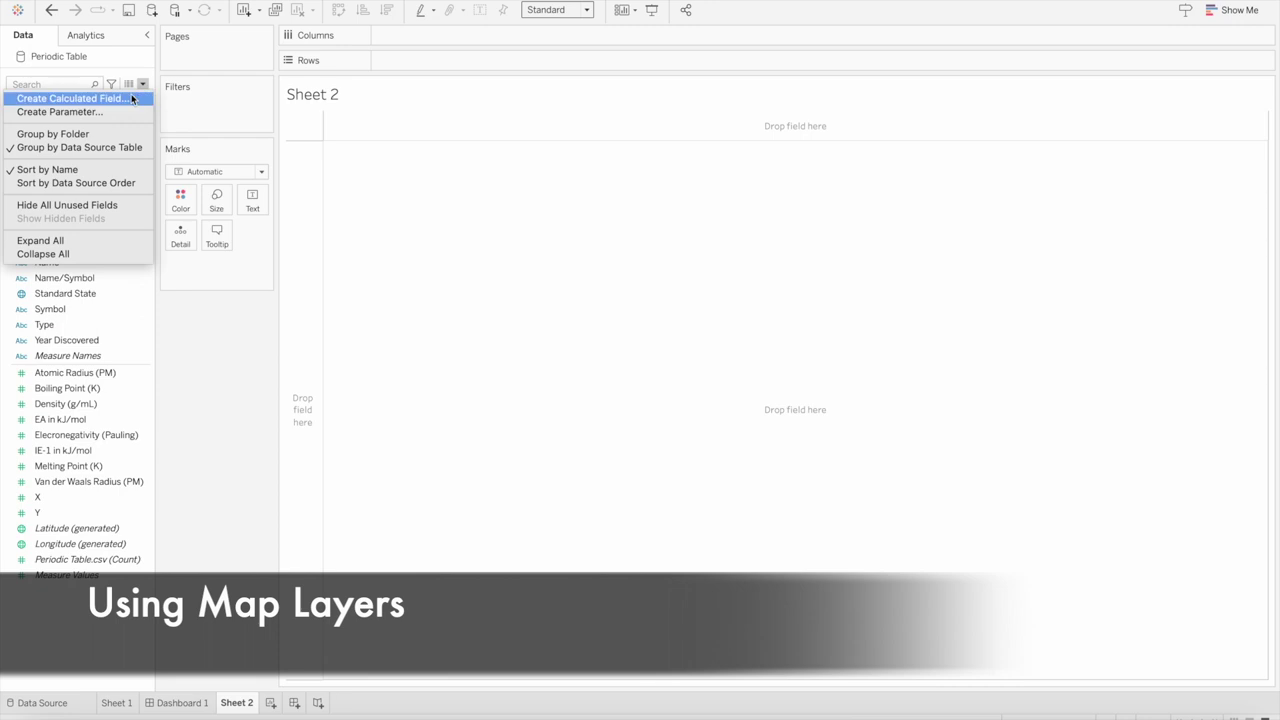
pyautogui.click(131, 98)
pyautogui.write('Make Point')
pyautogui.click(537, 360)
pyautogui.write('Makep')
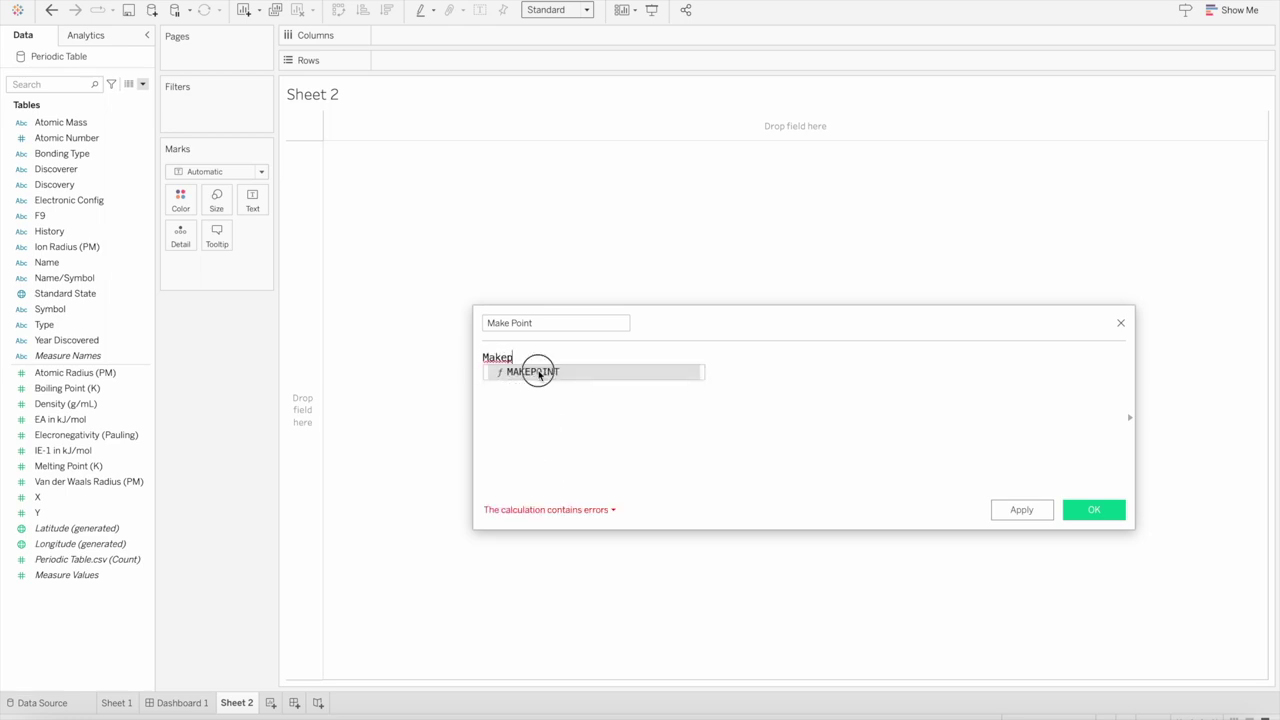
pyautogui.doubleClick(538, 371)
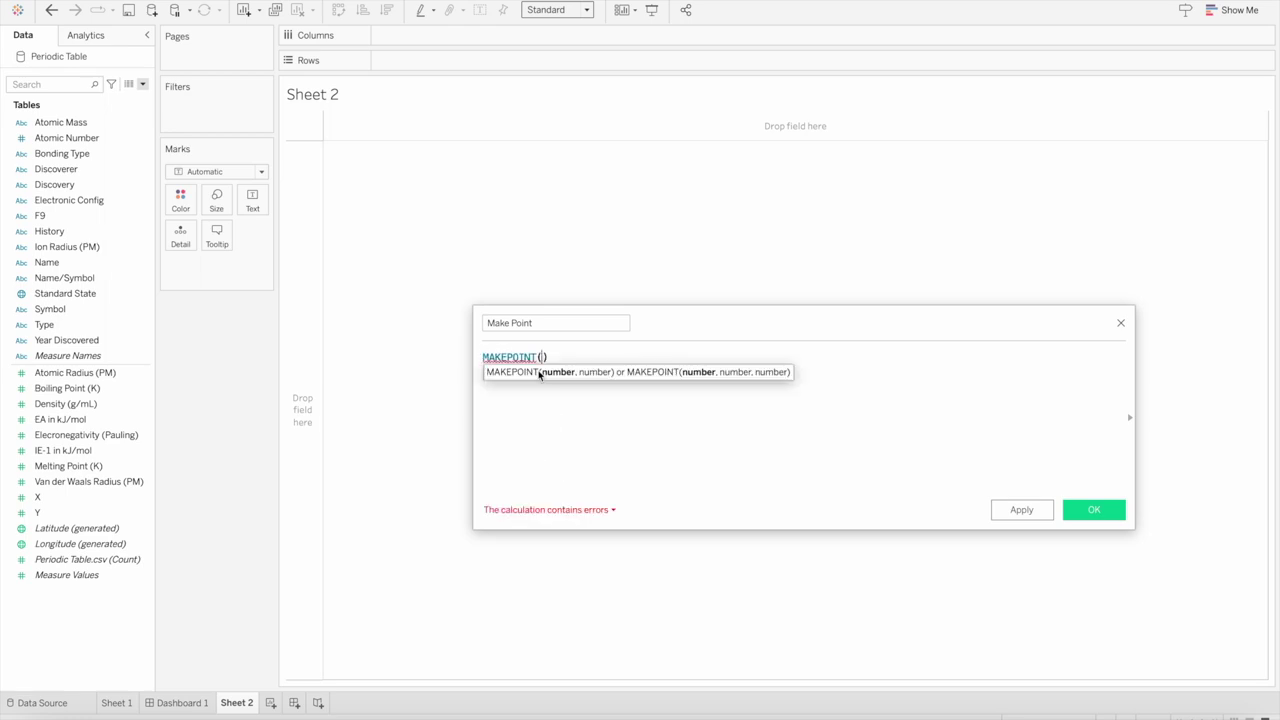
pyautogui.write('y')
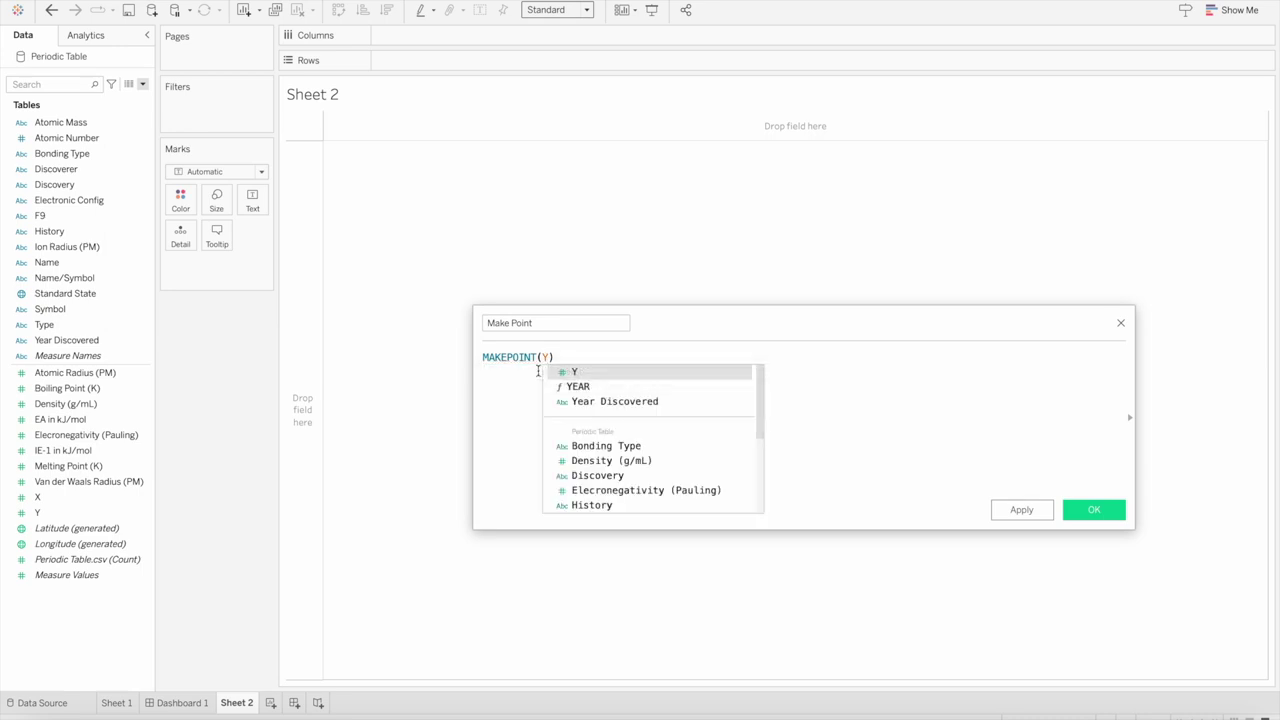
pyautogui.doubleClick(568, 374)
pyautogui.write(',X')
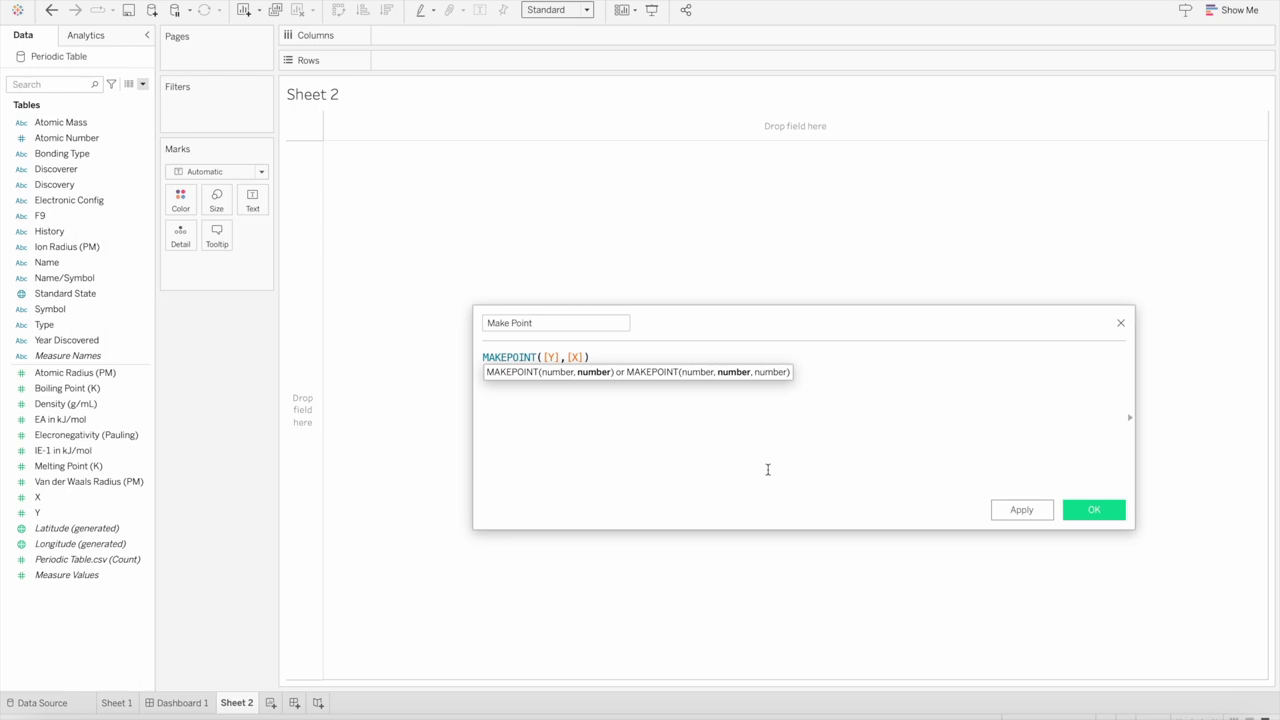
pyautogui.click(1085, 512)
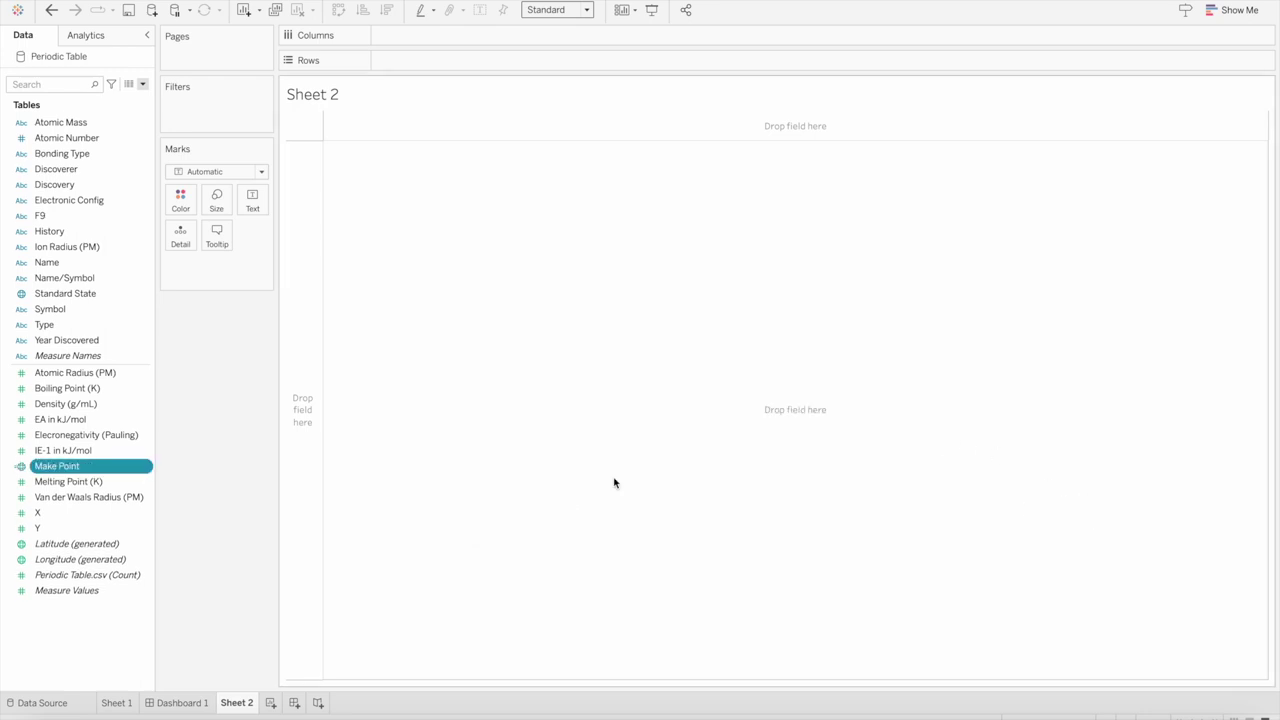
# Plot Make Point, set background map Washout to 100%, and change marks to Square
pyautogui.doubleClick(106, 470)
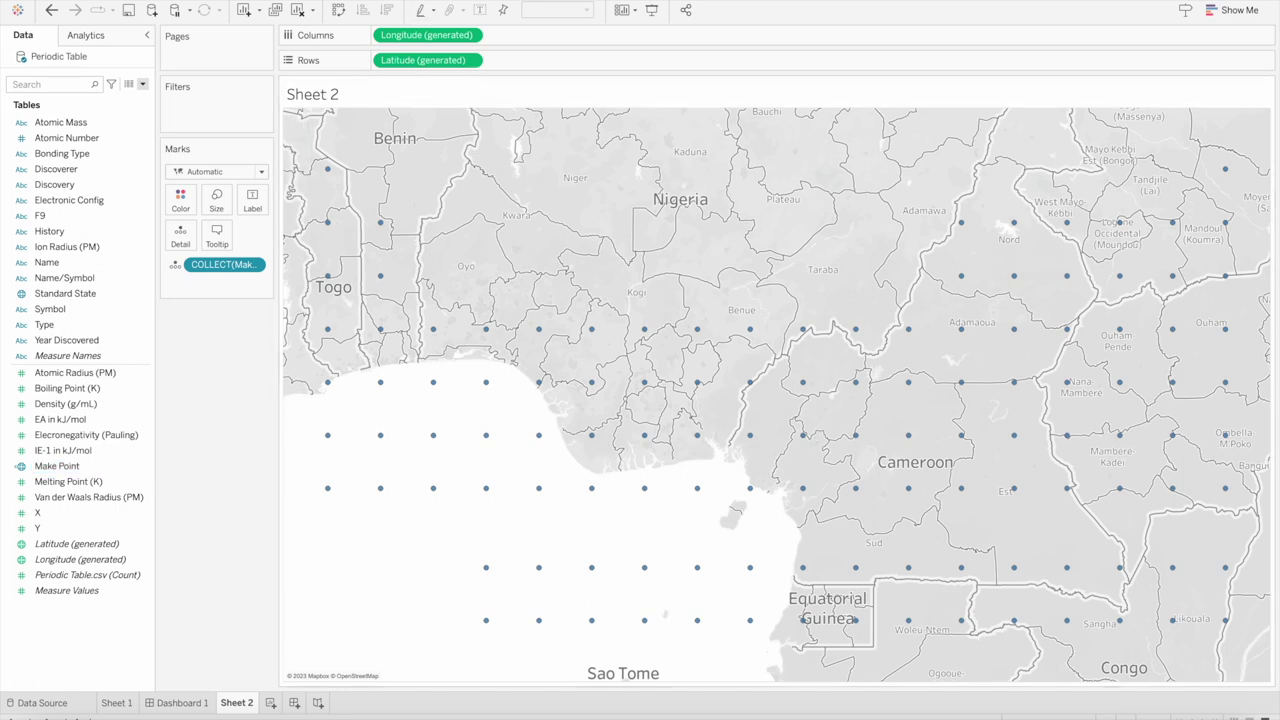
pyautogui.click(390, 0)
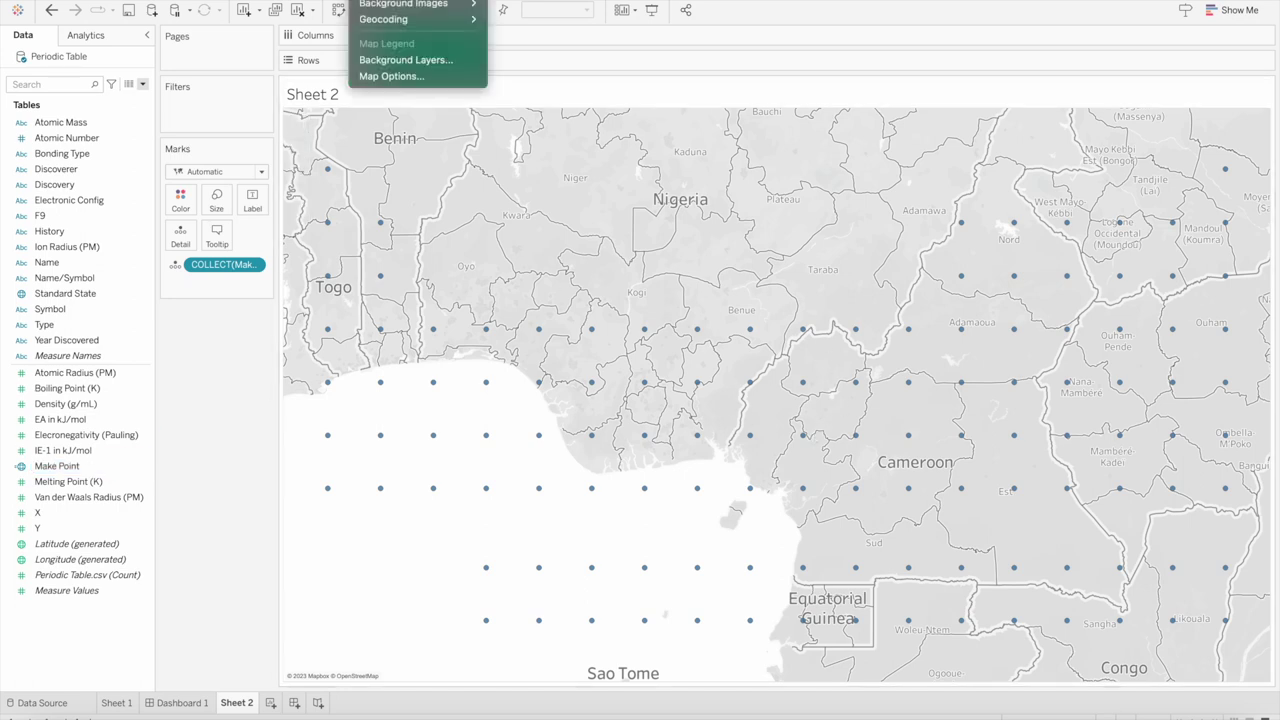
pyautogui.moveTo(410, 3)
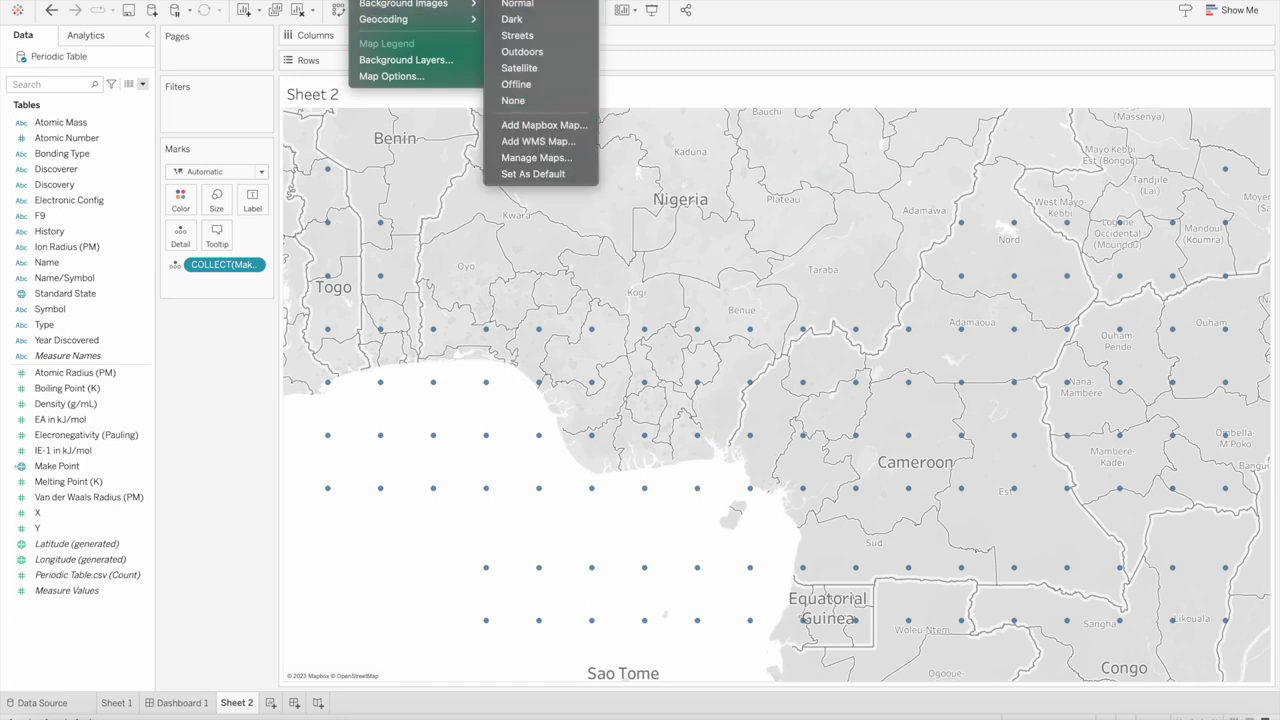
pyautogui.click(390, 60)
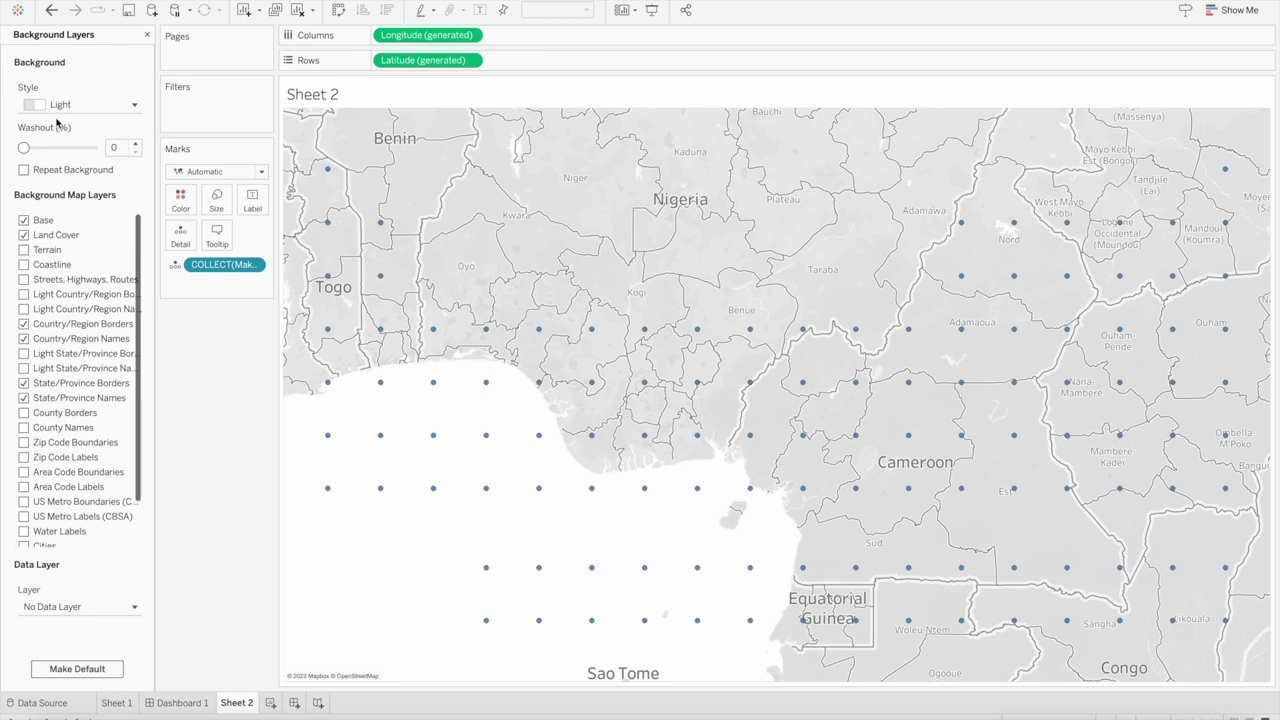
pyautogui.moveTo(24, 148); pyautogui.dragTo(105, 156)
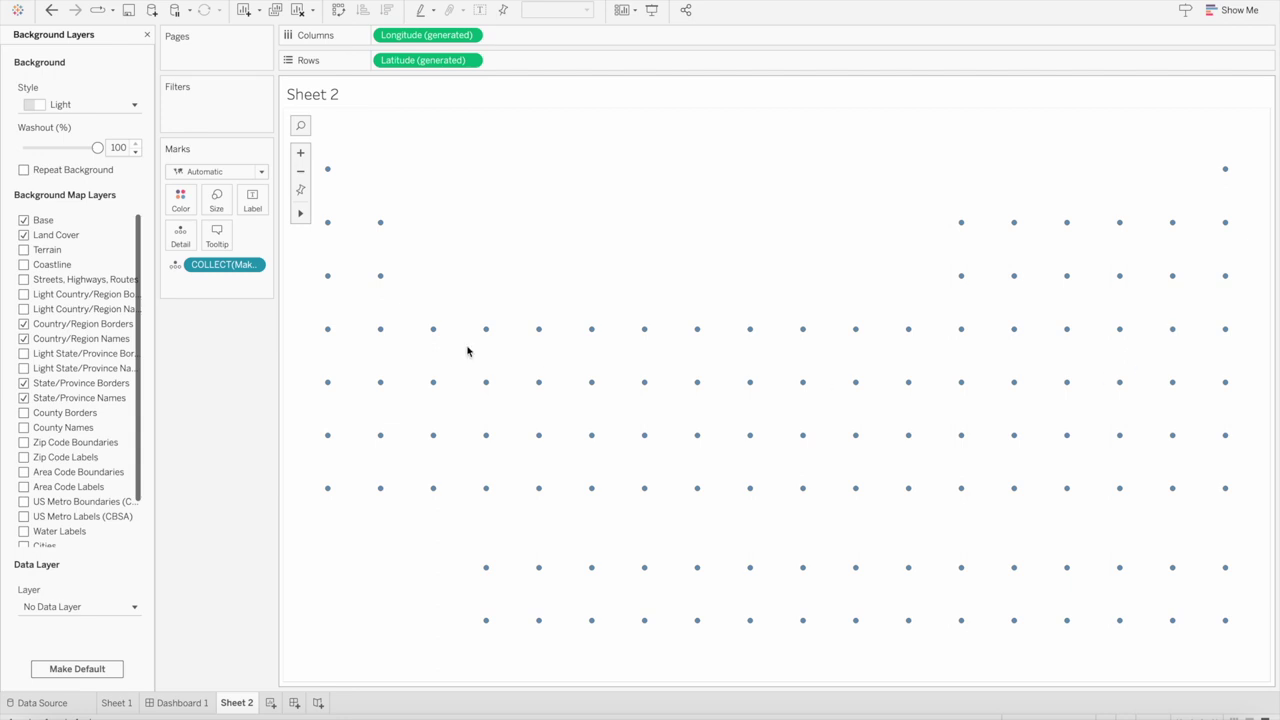
pyautogui.click(258, 174)
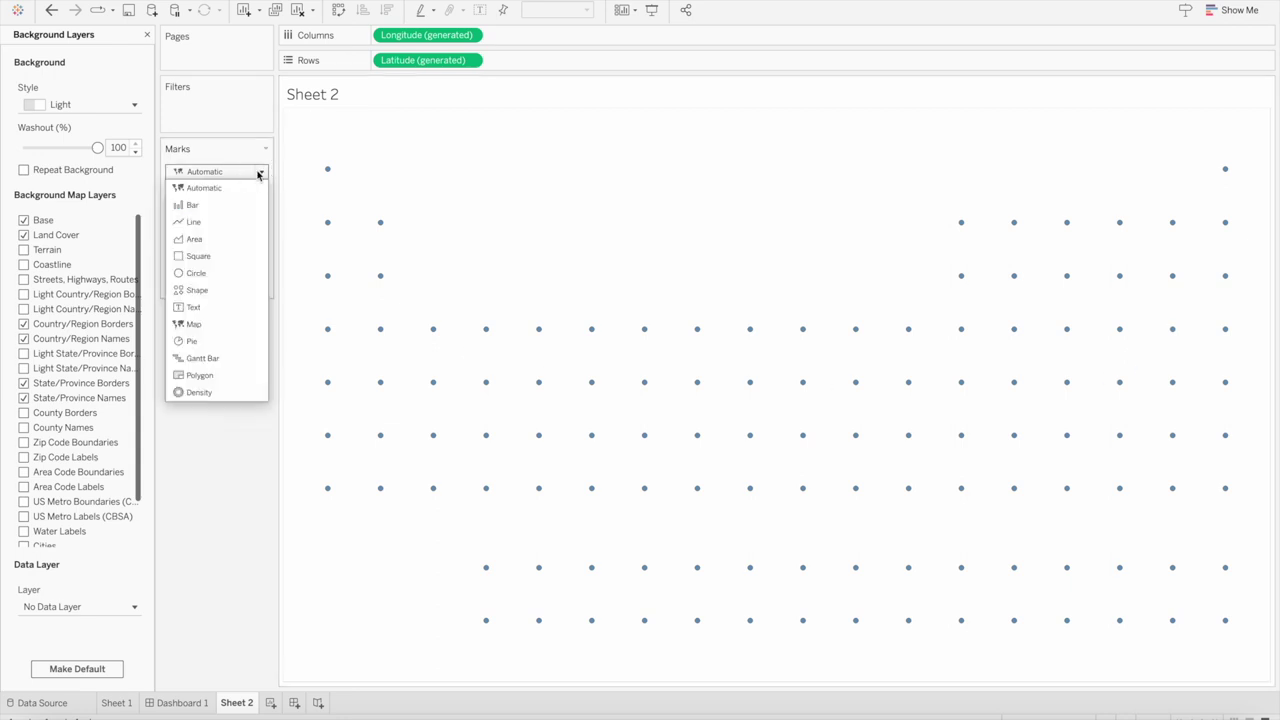
pyautogui.click(200, 256)
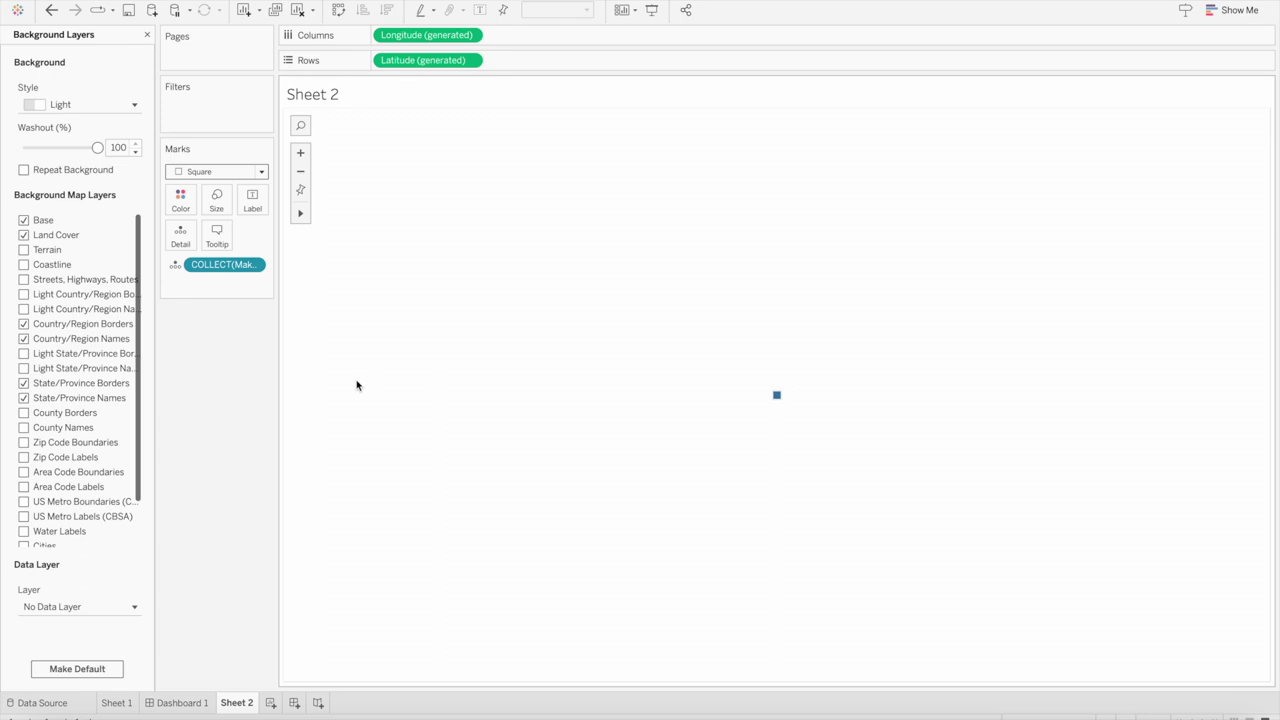
# Add Name to Detail and drag the square size slider to maximum
pyautogui.click(147, 34)
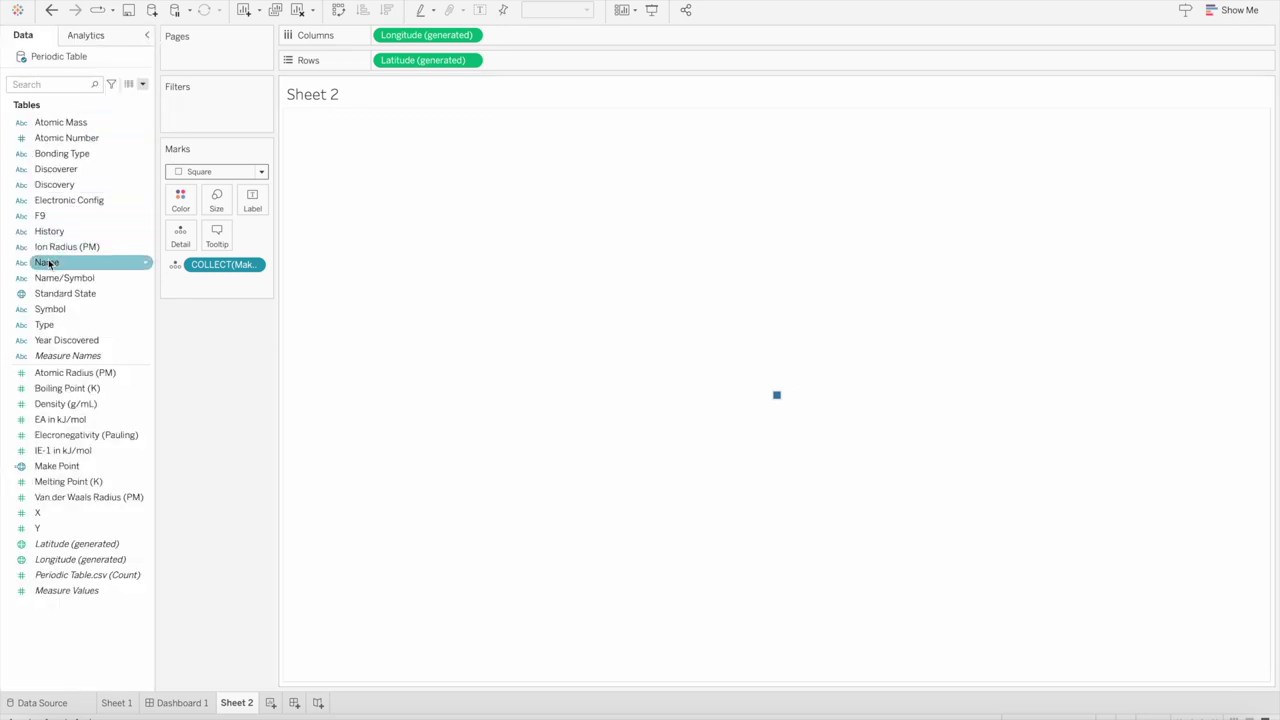
pyautogui.moveTo(49, 263); pyautogui.dragTo(177, 235)
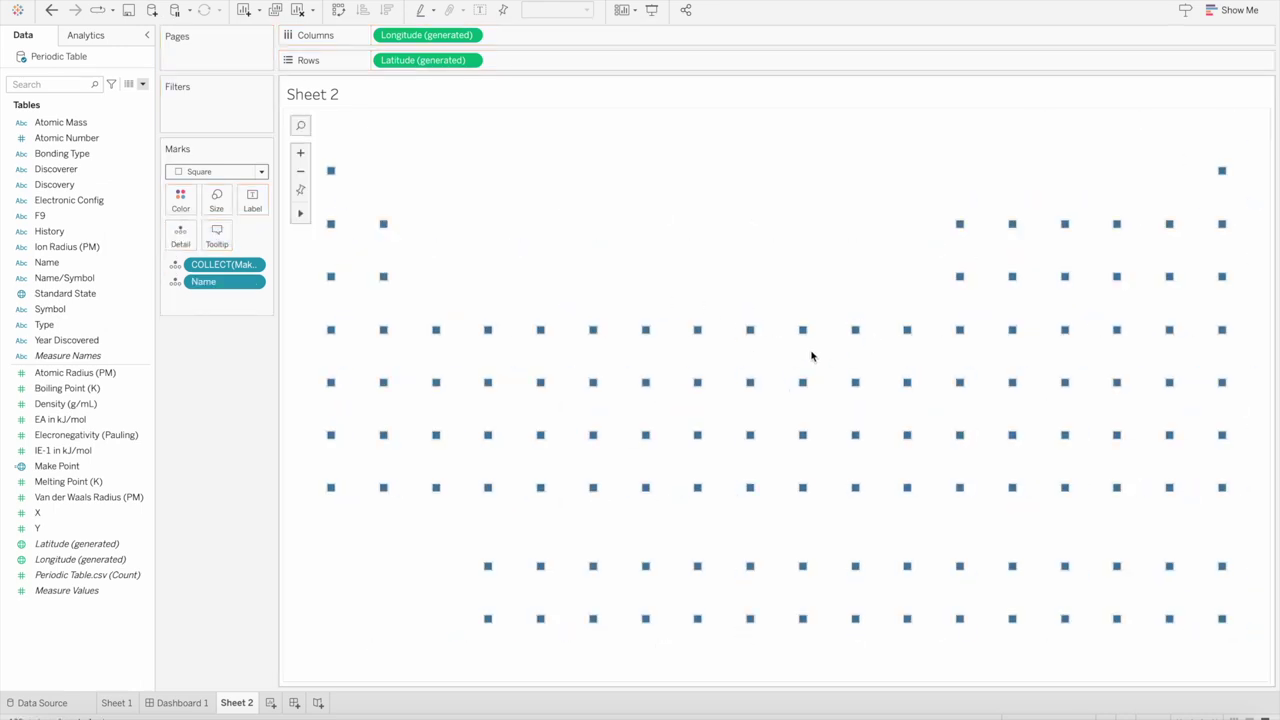
pyautogui.click(218, 200)
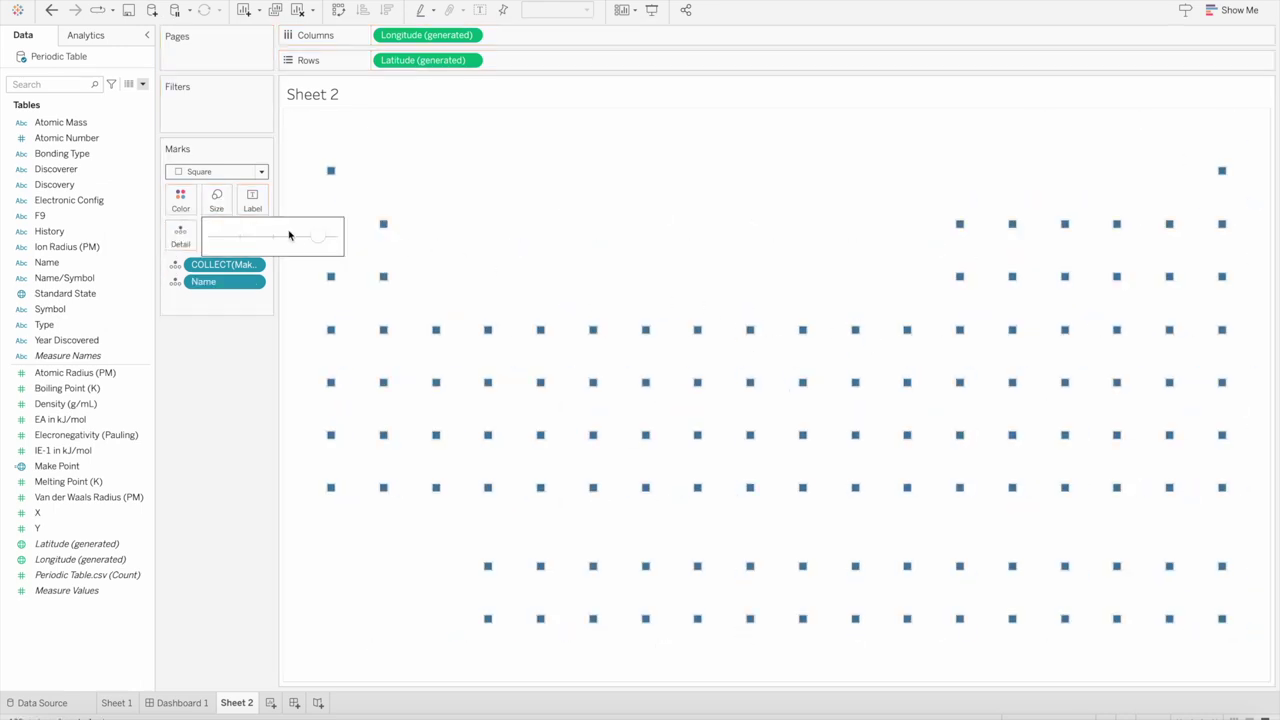
pyautogui.moveTo(316, 238)
pyautogui.mouseDown()
pyautogui.moveTo(334, 239)
pyautogui.moveTo(313, 236)
pyautogui.mouseUp()
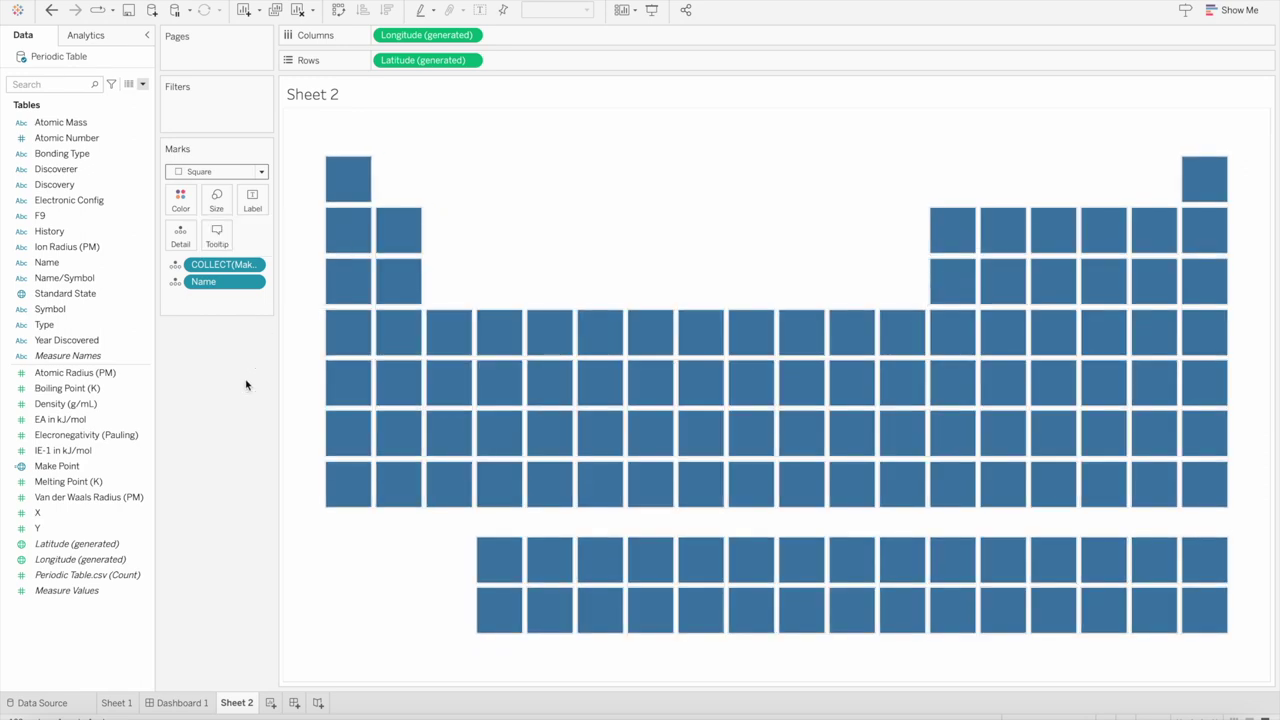
pyautogui.click(294, 703)
# Size the new dashboard to a fixed 1600 x 850 px and add Sheet 2
pyautogui.click(77, 148)
pyautogui.click(37, 236)
pyautogui.doubleClick(37, 236)
pyautogui.write('1600')
pyautogui.click(110, 237)
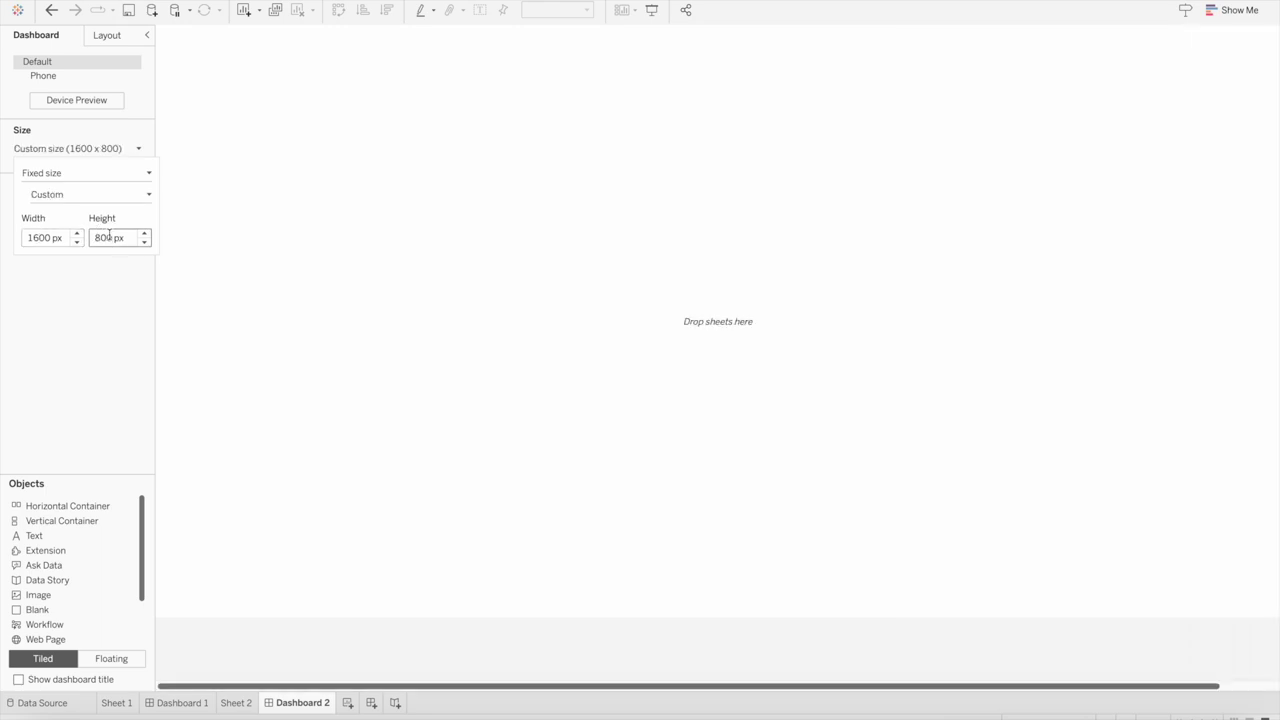
pyautogui.press('BackSpace')
pyautogui.write('5')
pyautogui.press('Return')
pyautogui.click(86, 306)
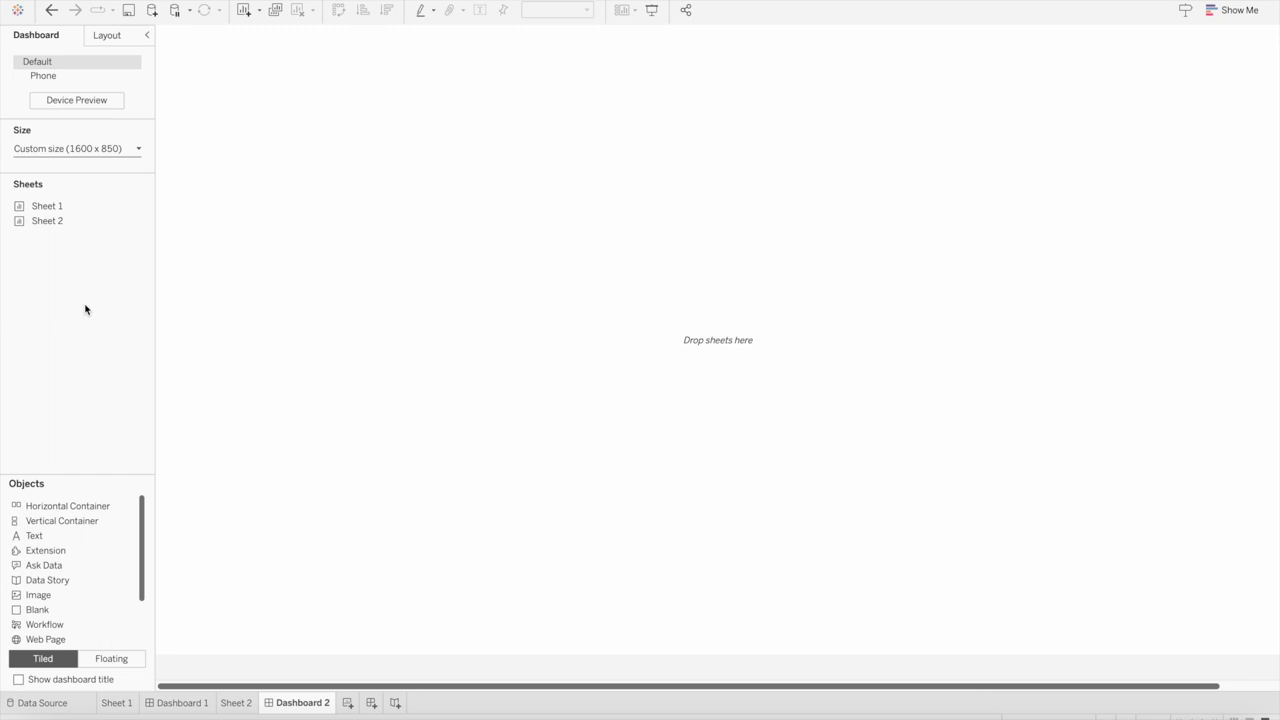
pyautogui.doubleClick(56, 222)
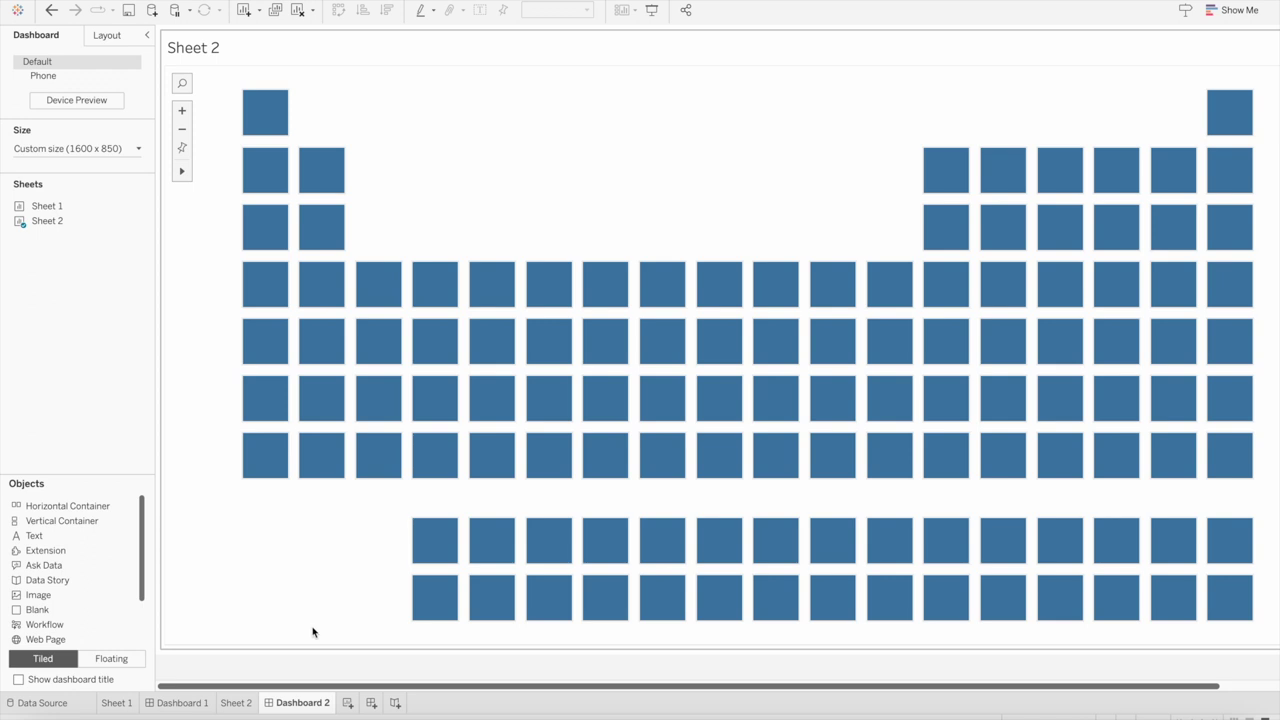
# On Sheet 2, label the blue squares with Symbol in 12-pt text, aligned middle centre
pyautogui.click(237, 703)
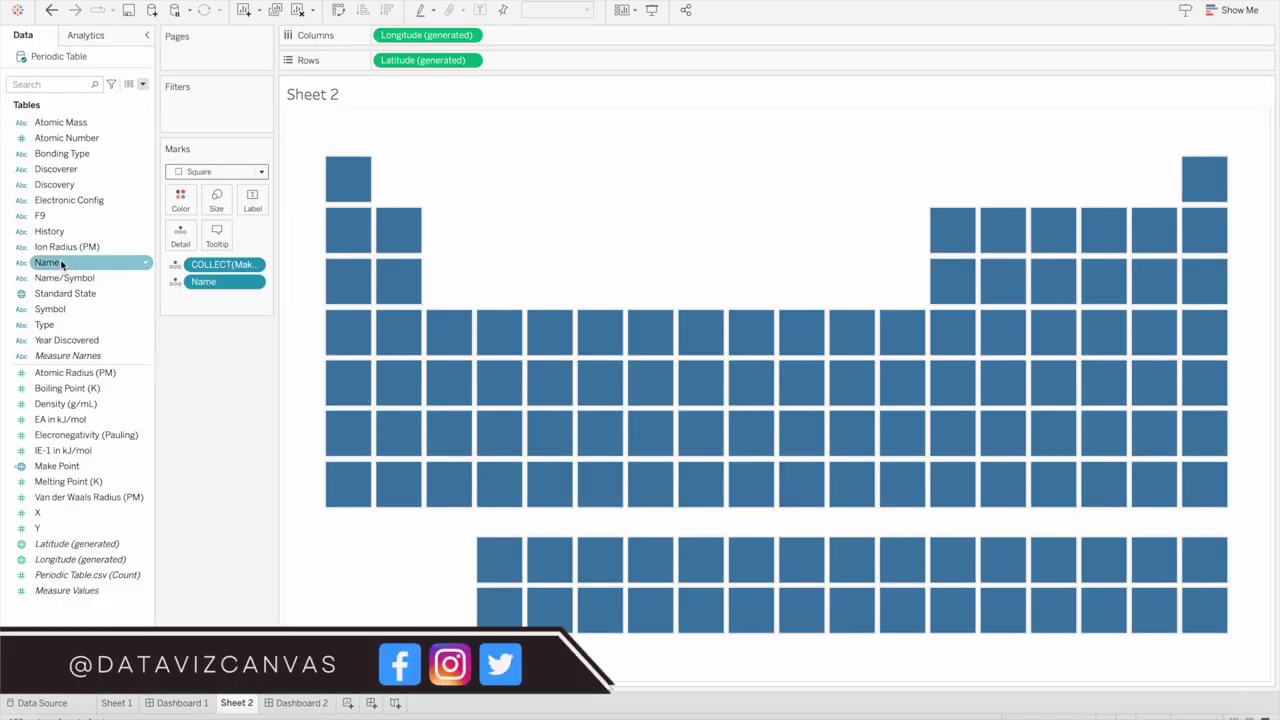
pyautogui.moveTo(50, 309); pyautogui.dragTo(252, 212)
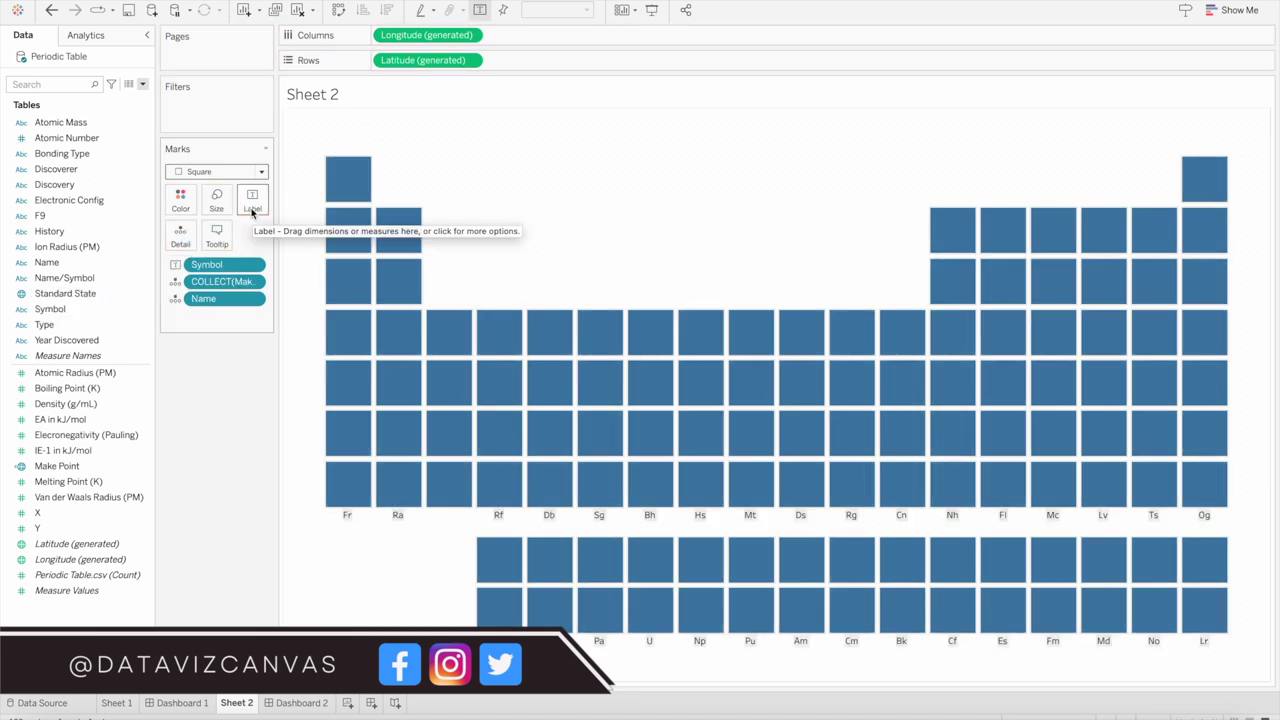
pyautogui.click(252, 205)
pyautogui.click(390, 299)
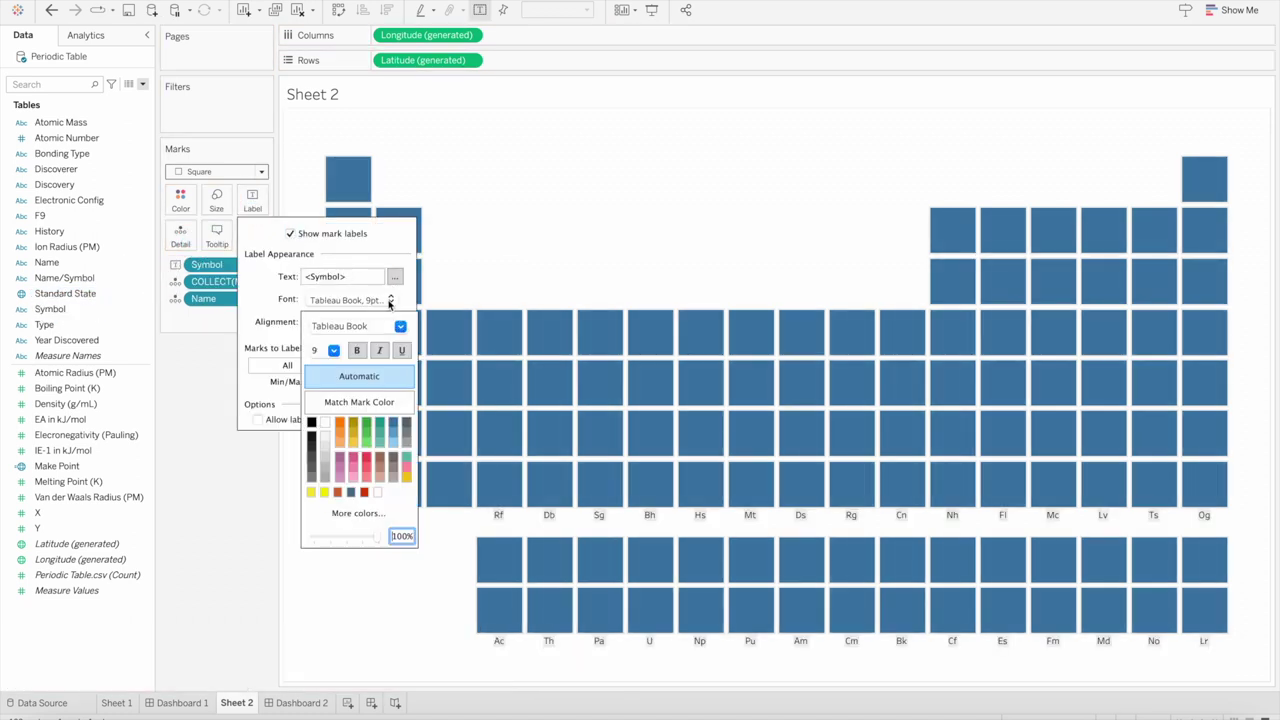
pyautogui.click(334, 350)
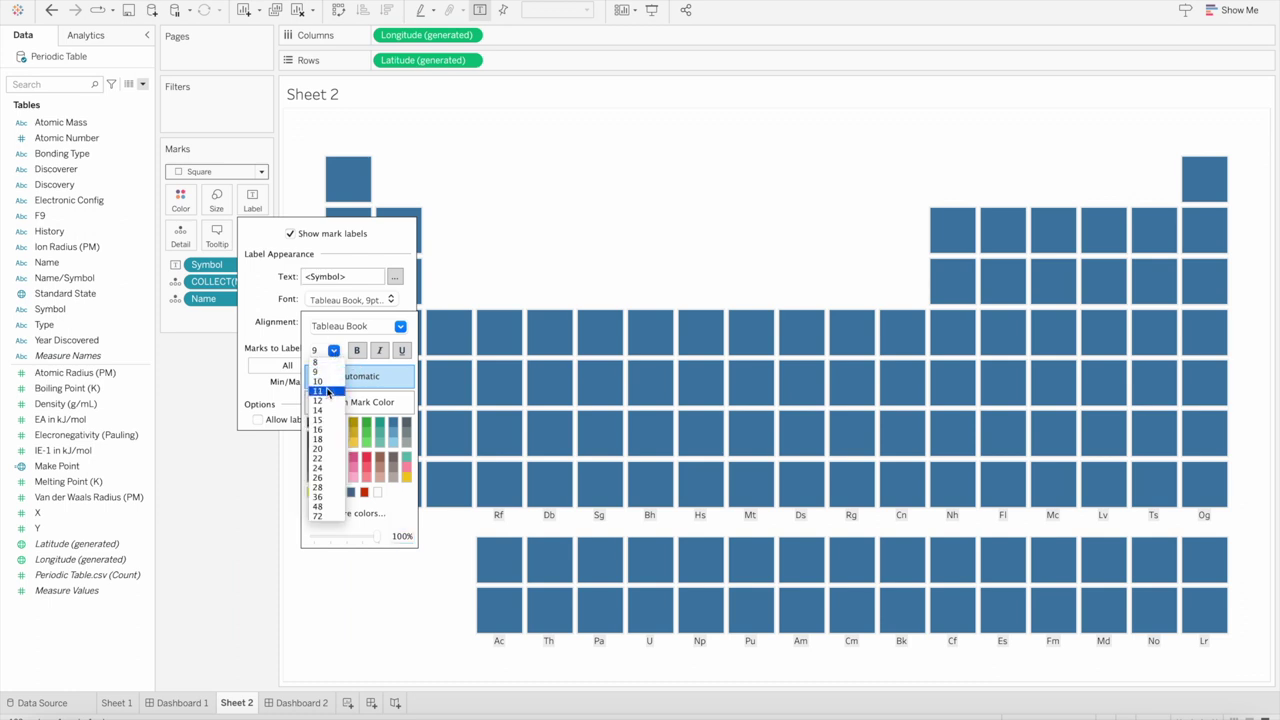
pyautogui.click(325, 404)
pyautogui.click(259, 318)
pyautogui.click(333, 322)
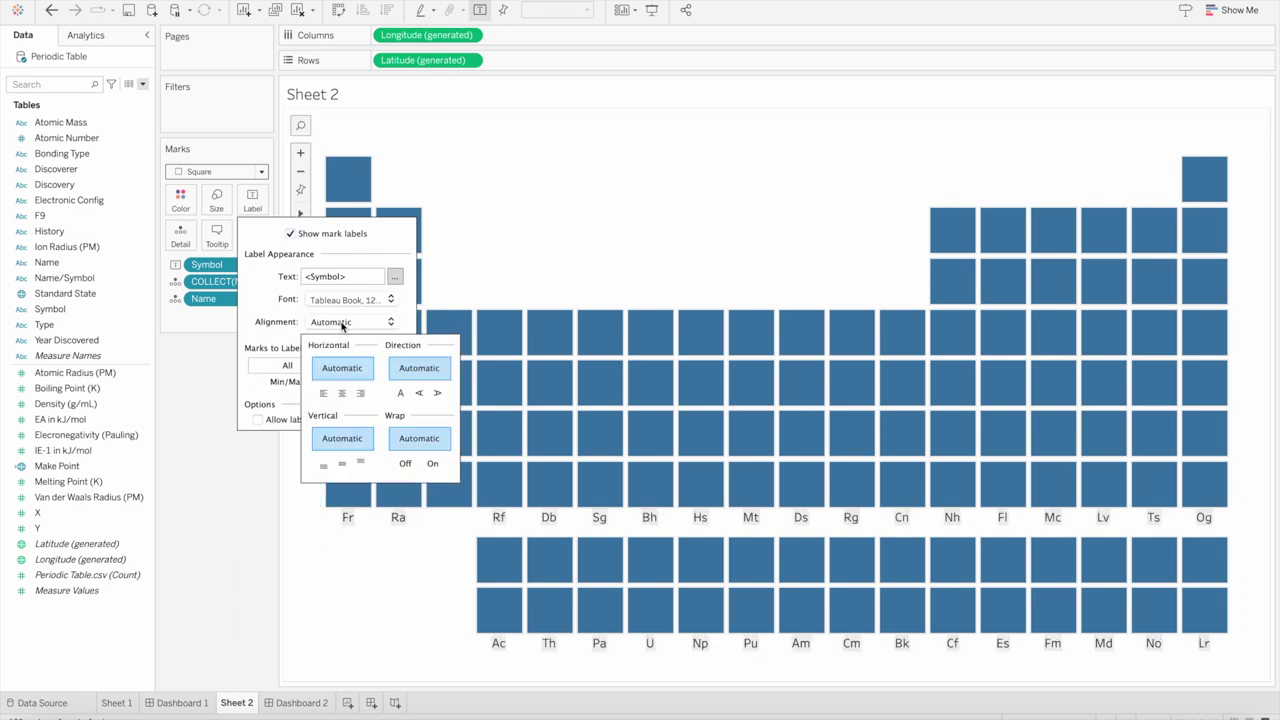
pyautogui.click(342, 395)
pyautogui.click(342, 463)
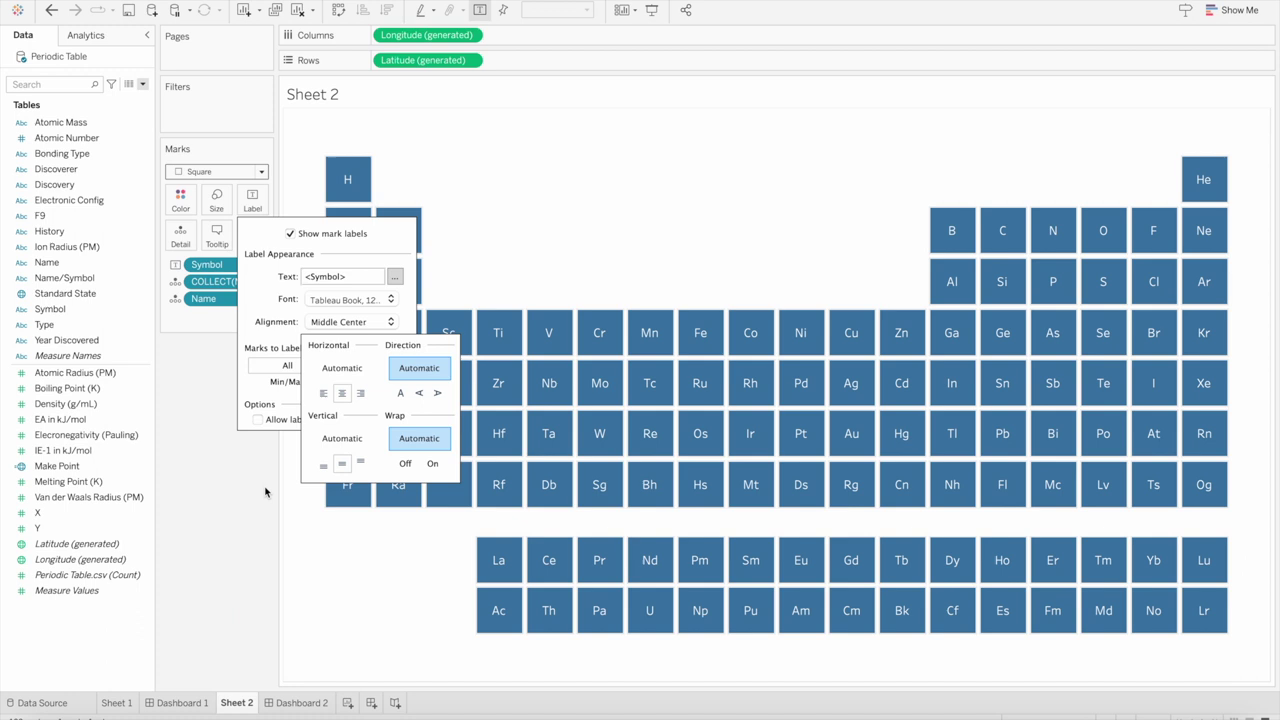
pyautogui.click(258, 490)
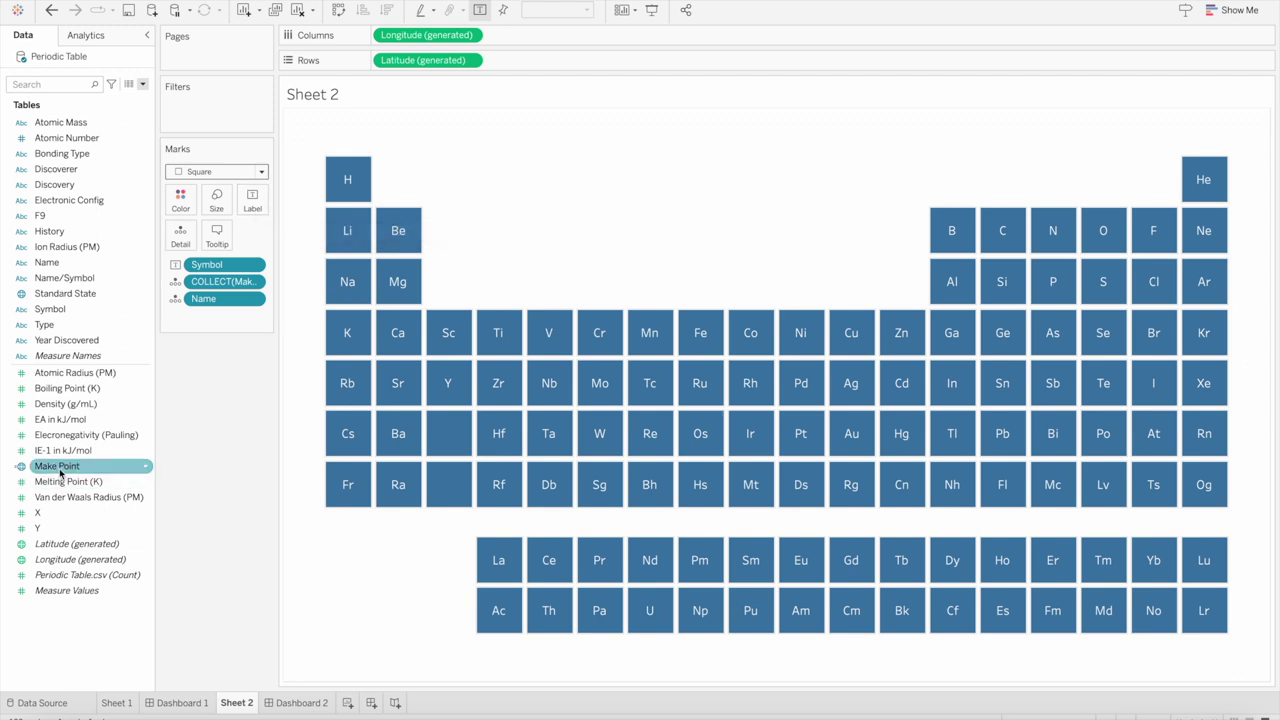
# Add a Make Point map layer with Name on it, then remove that extra layer
pyautogui.moveTo(60, 472); pyautogui.dragTo(417, 138)
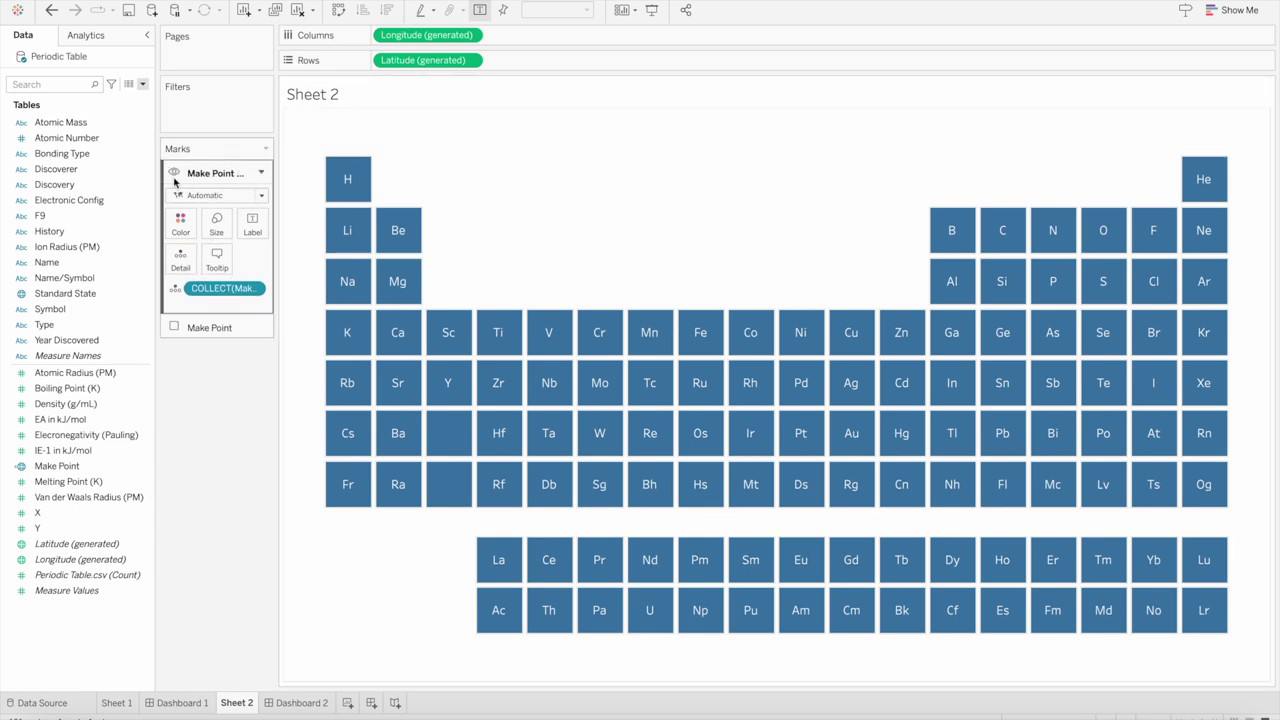
pyautogui.moveTo(68, 266); pyautogui.dragTo(186, 262)
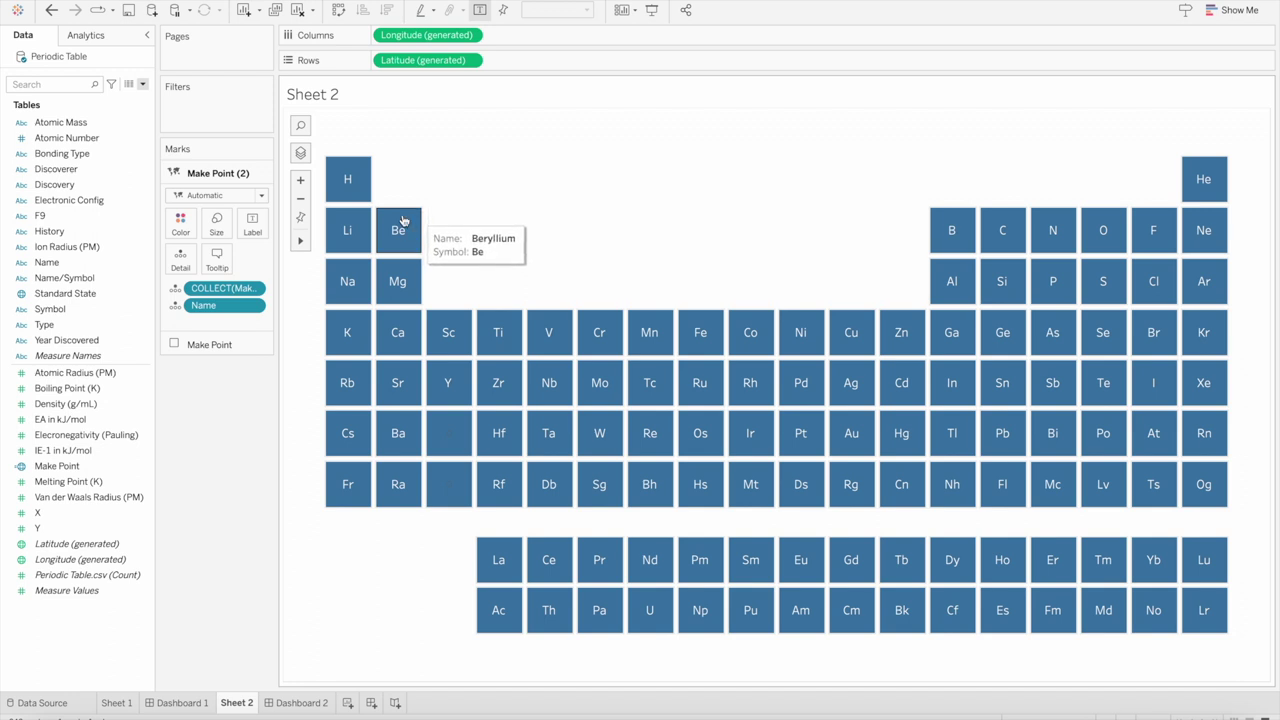
pyautogui.moveTo(236, 176)
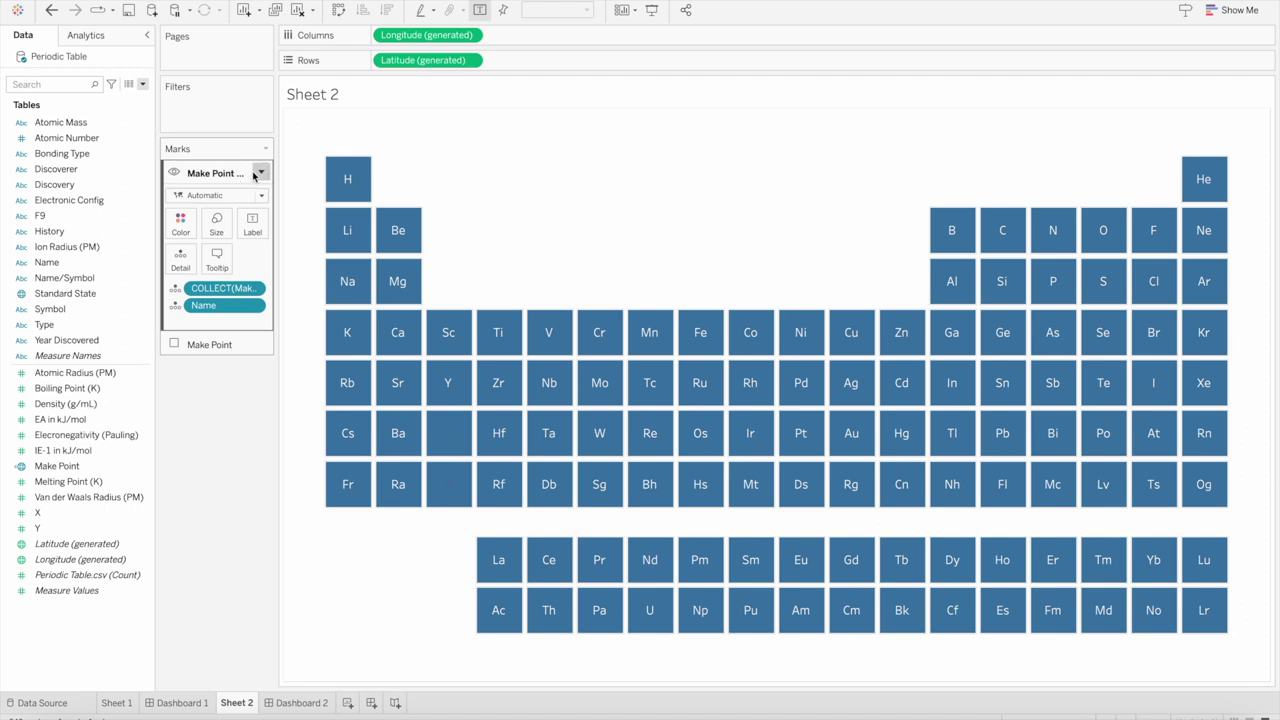
pyautogui.click(258, 175)
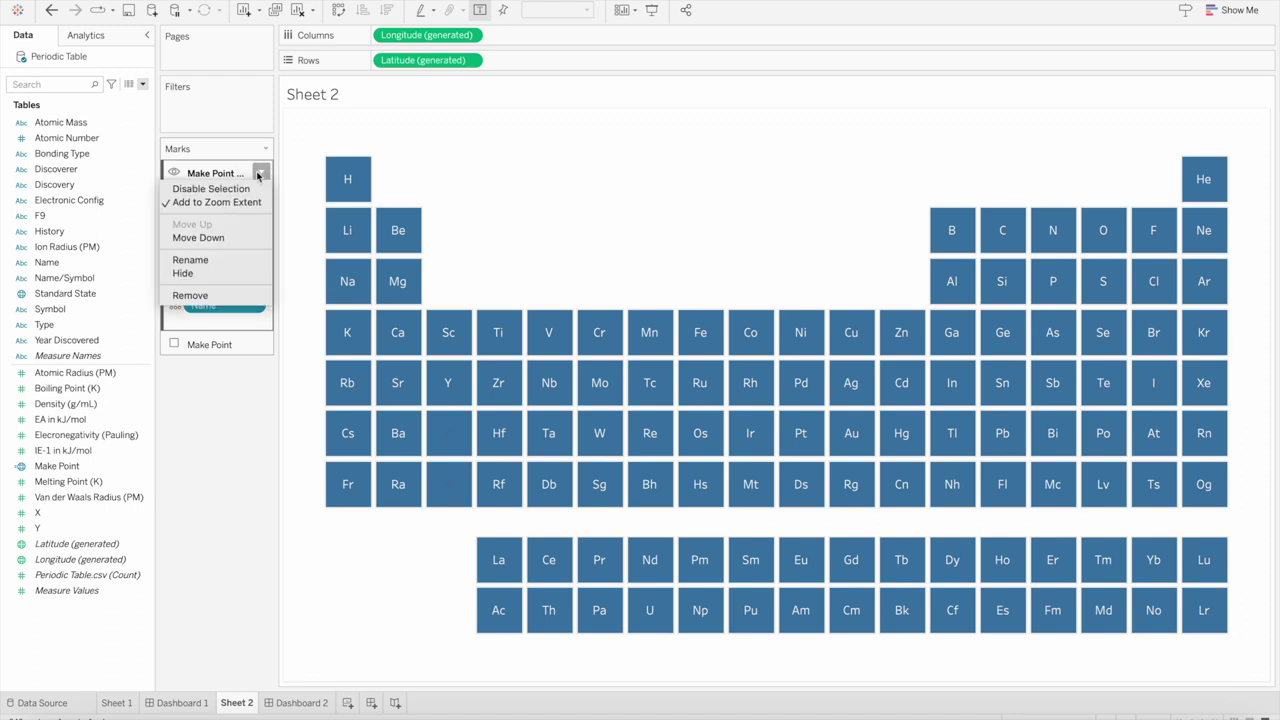
pyautogui.click(207, 295)
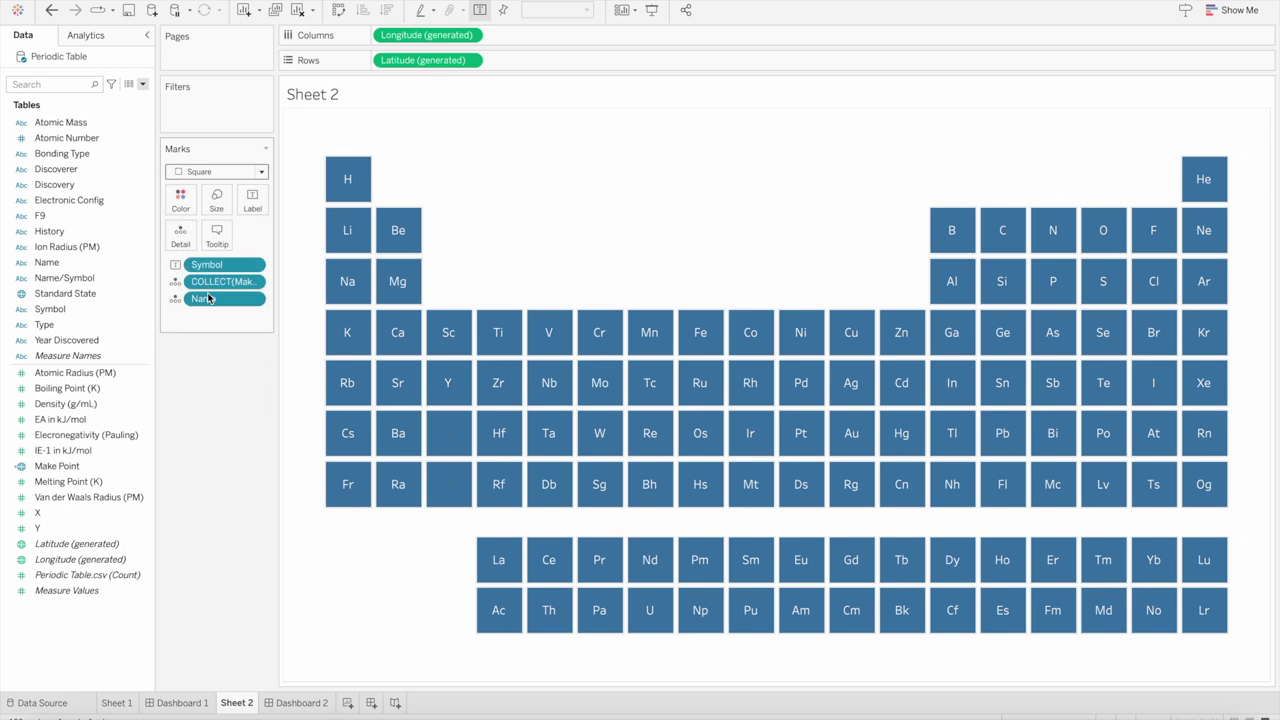
# Duplicate the Make Point calculation and rename the copy 'Make Point AN'
pyautogui.rightClick(97, 467)
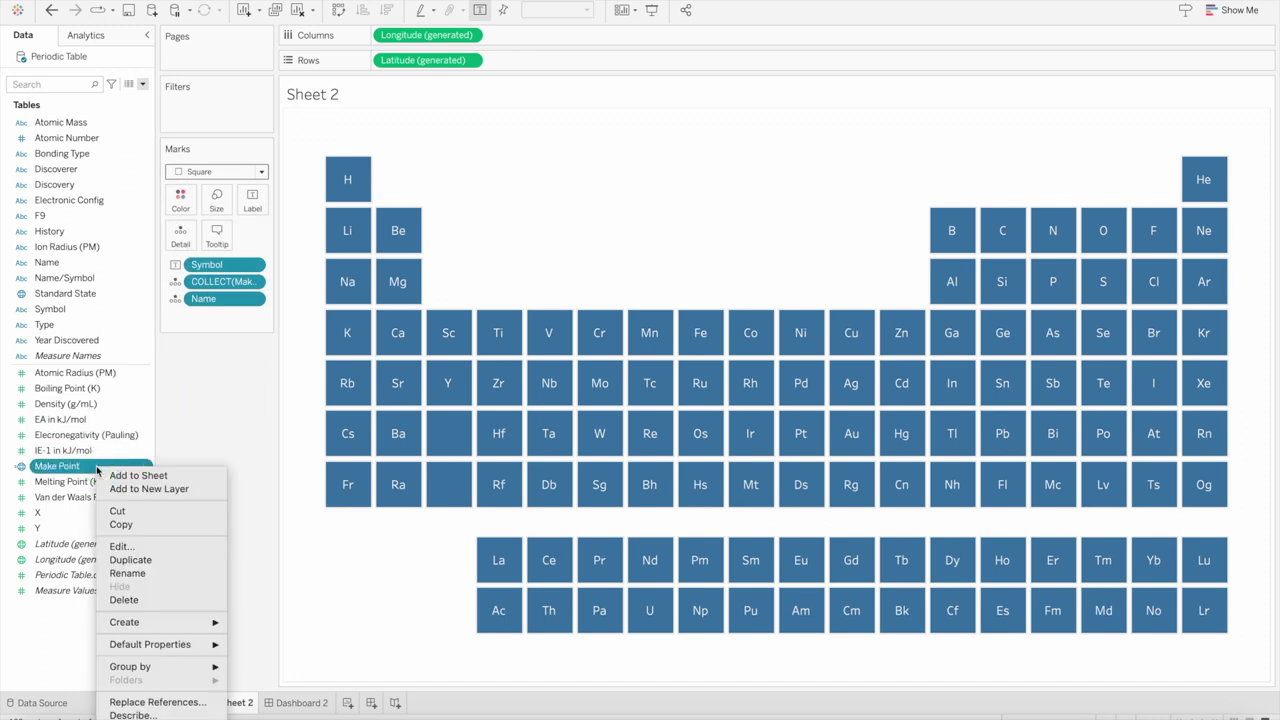
pyautogui.click(130, 560)
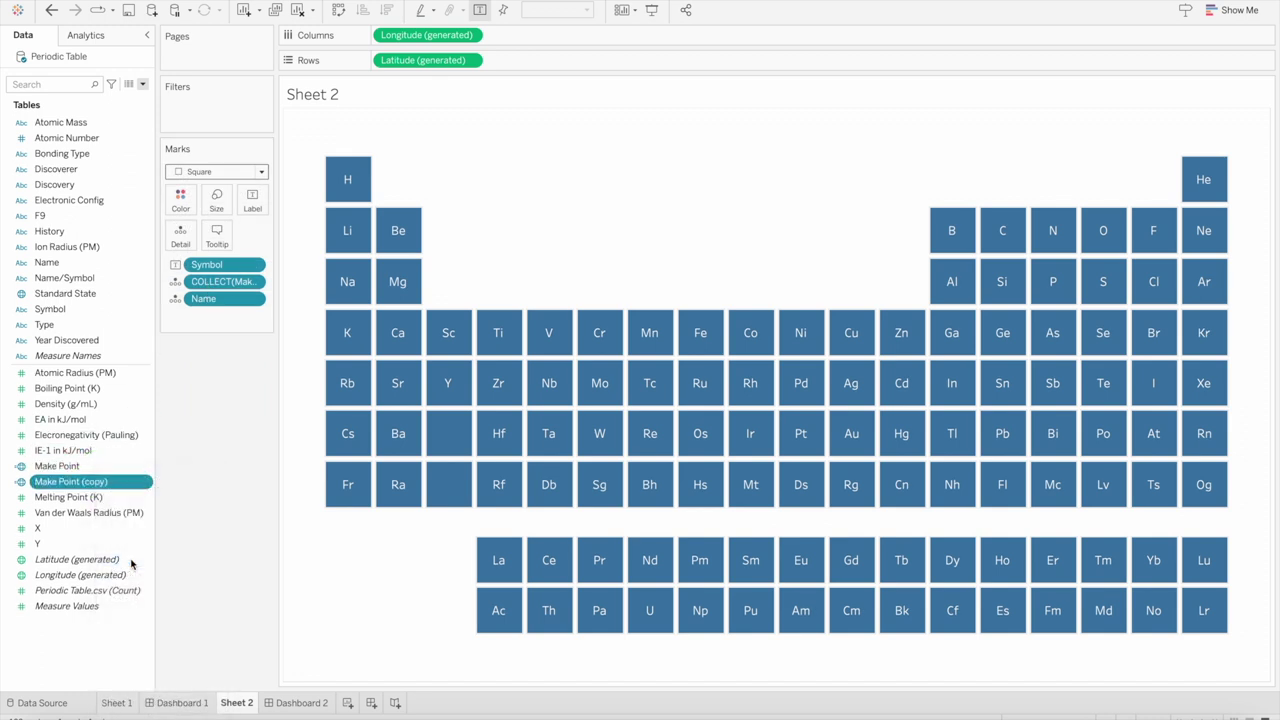
pyautogui.click(117, 482)
pyautogui.press('BackSpace')
pyautogui.press('BackSpace')
pyautogui.press('BackSpace')
pyautogui.press('BackSpace')
pyautogui.write('AN')
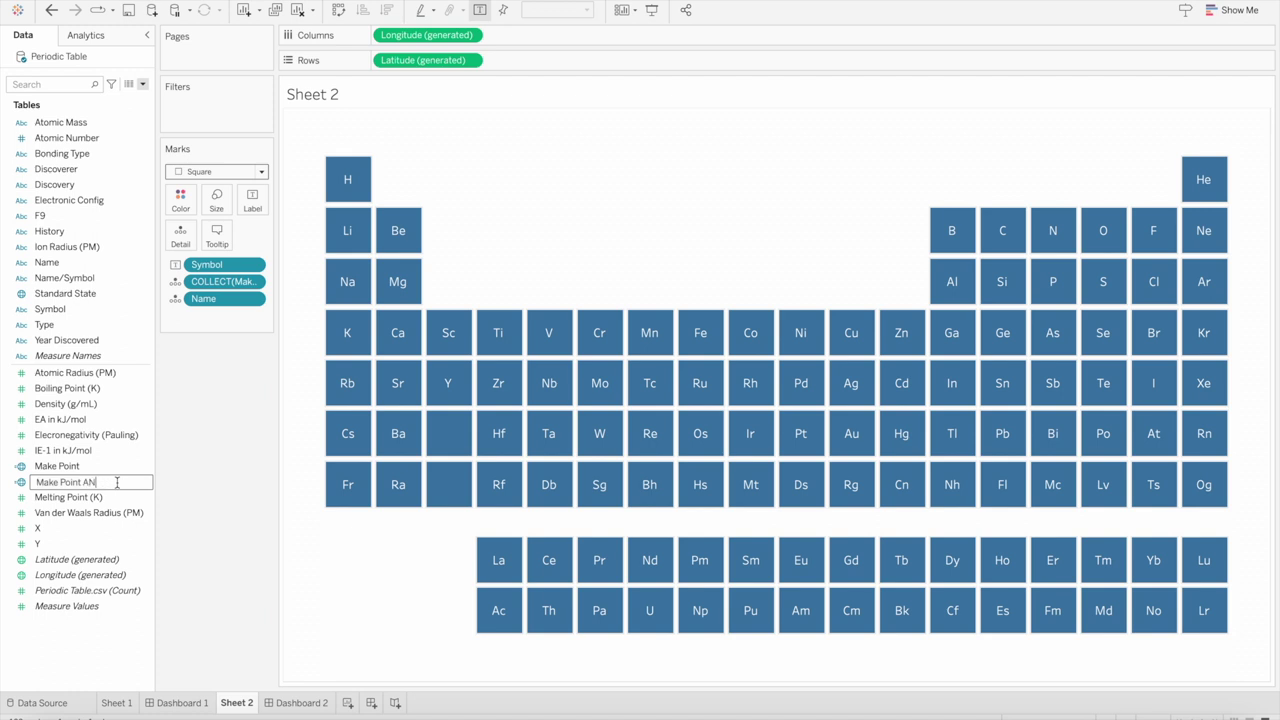
pyautogui.press('Return')
pyautogui.doubleClick(117, 482)
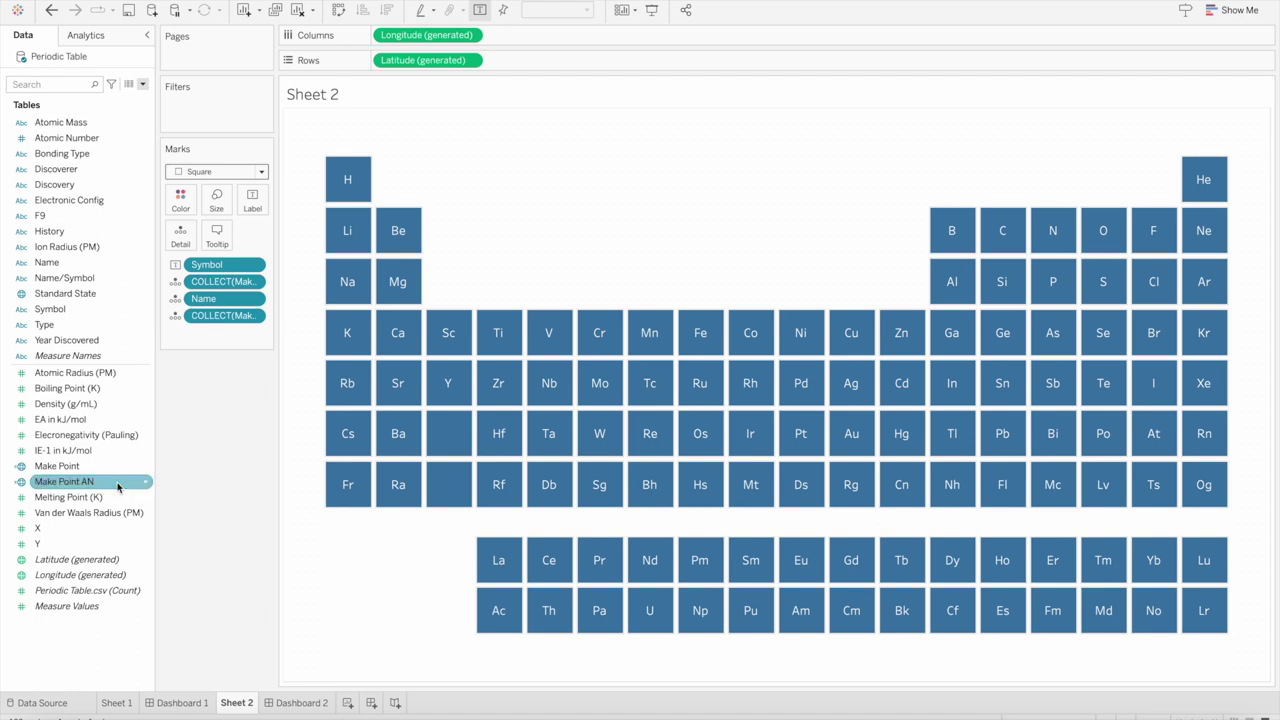
pyautogui.hotkey('ctrl', 'z')
# Change the Make Point AN formula to MAKEPOINT([Y]+.27,[X] + .27)
pyautogui.rightClick(104, 481)
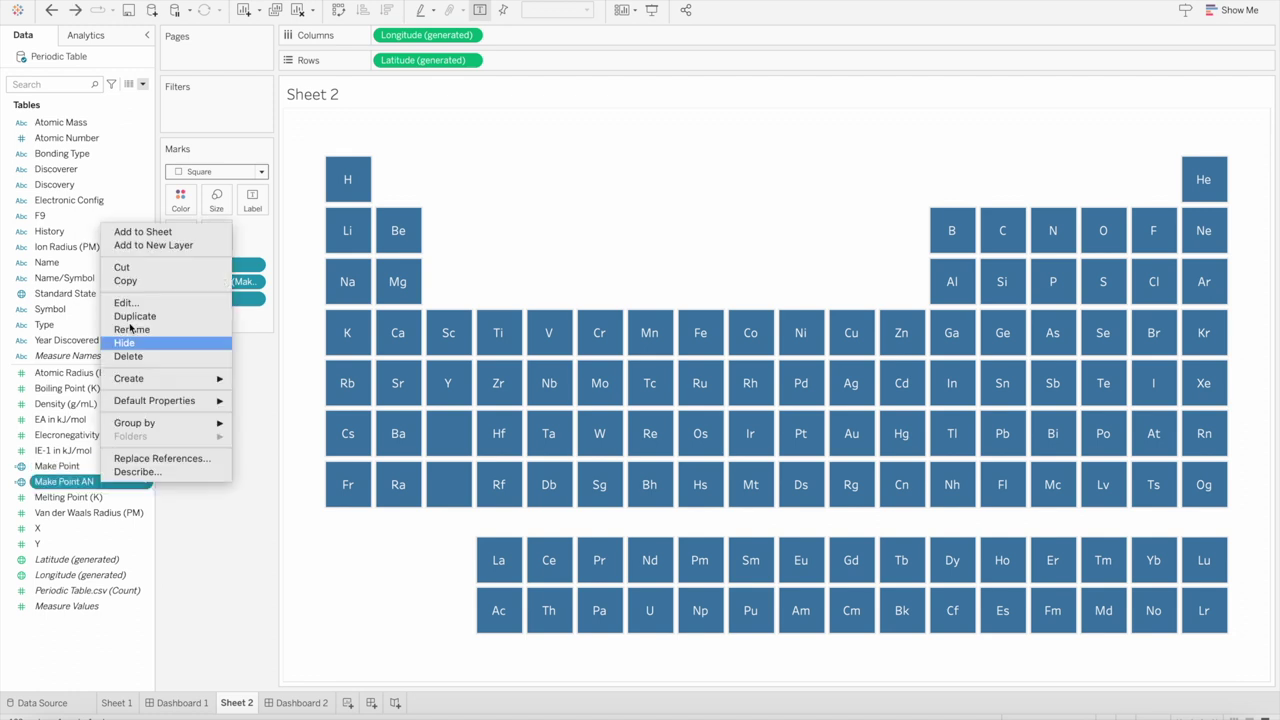
pyautogui.click(132, 297)
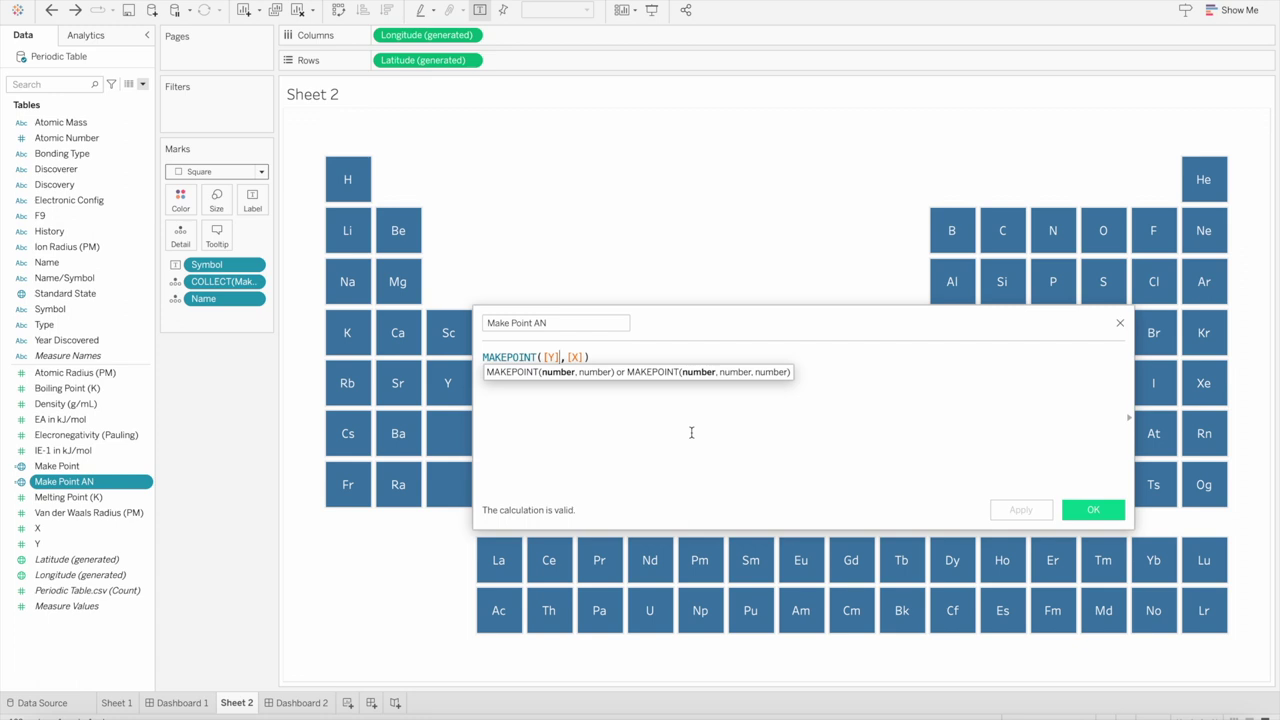
pyautogui.write('+.')
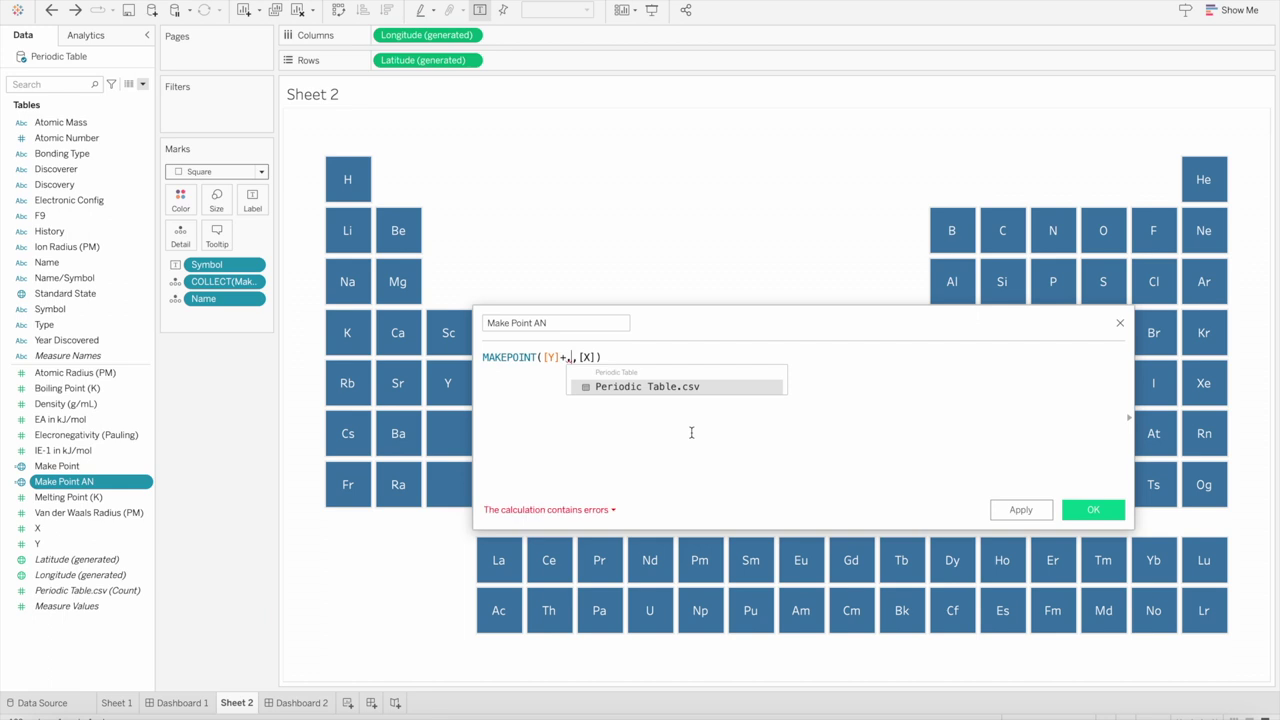
pyautogui.write('27')
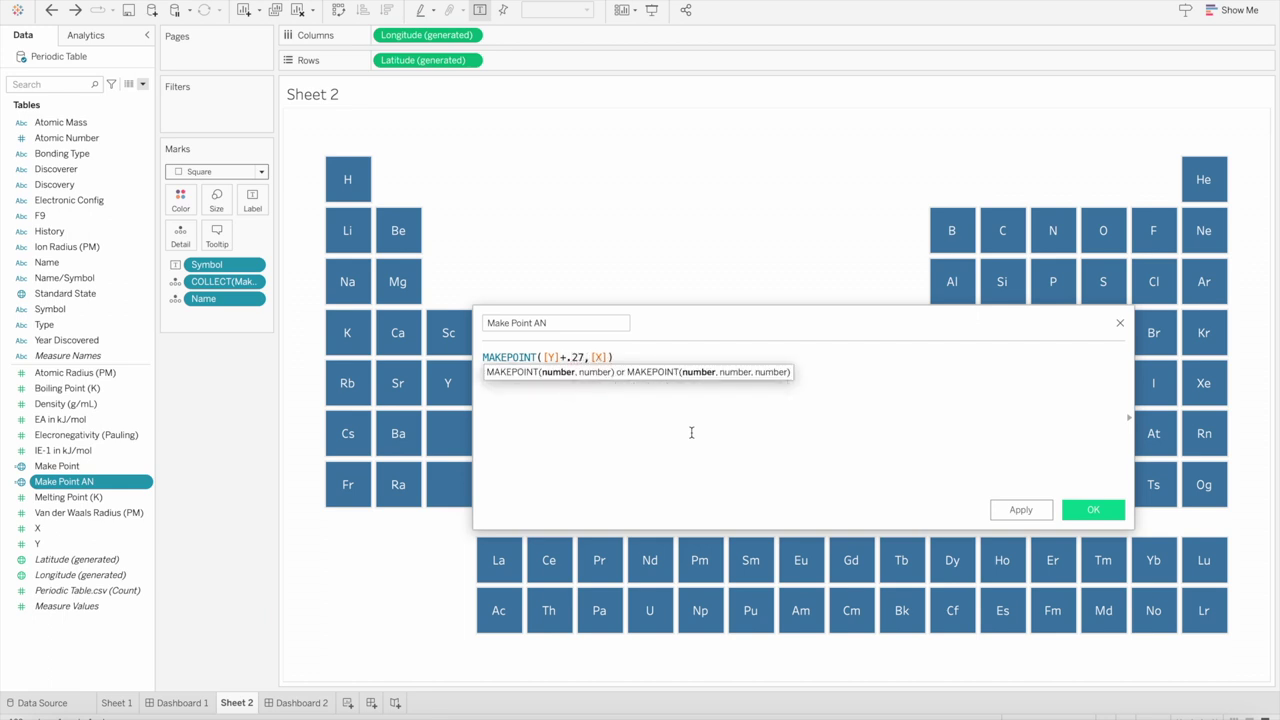
pyautogui.click(610, 356)
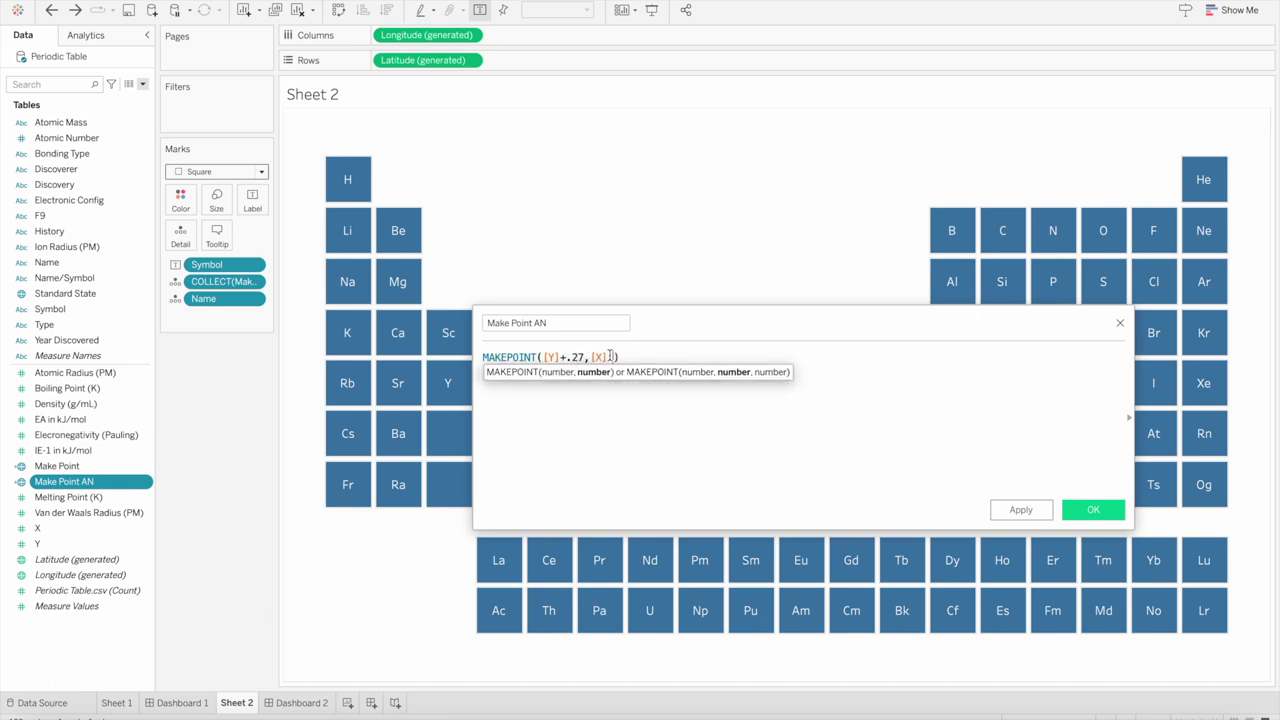
pyautogui.write('+ .27')
pyautogui.click(1093, 511)
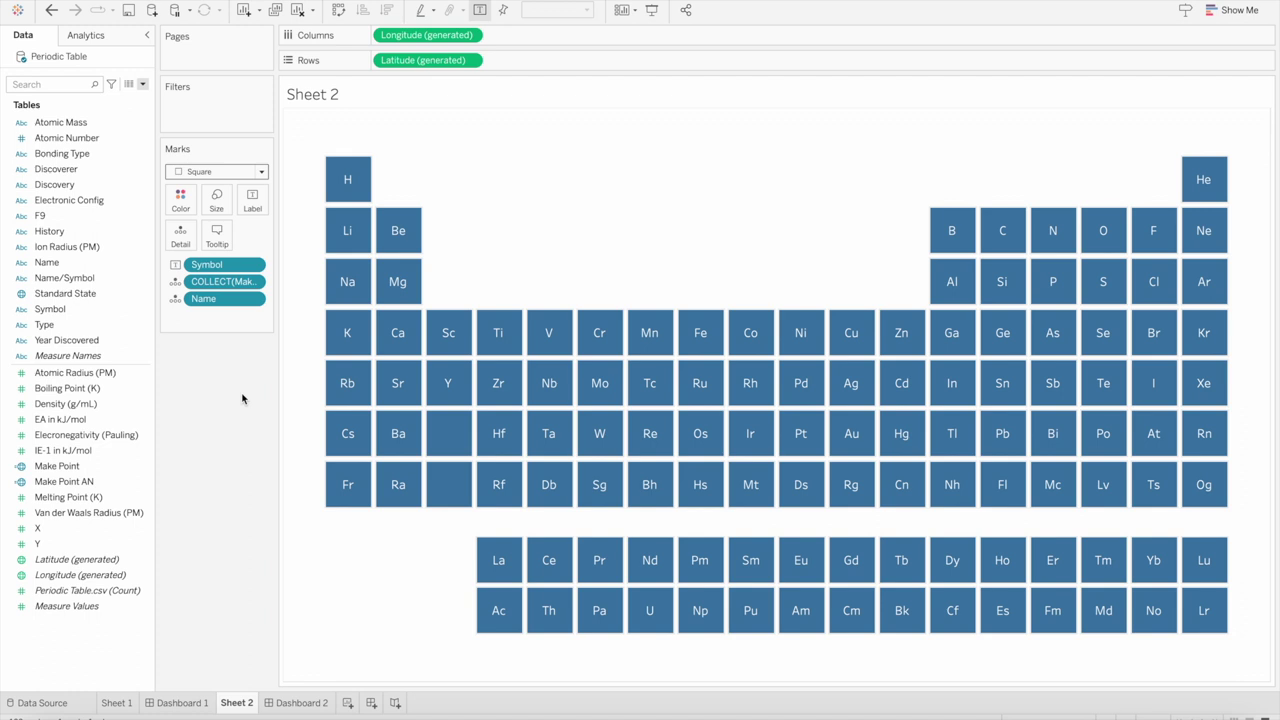
# Add Make Point AN as a new map layer of circles, with Name on Detail
pyautogui.moveTo(85, 482); pyautogui.dragTo(418, 136)
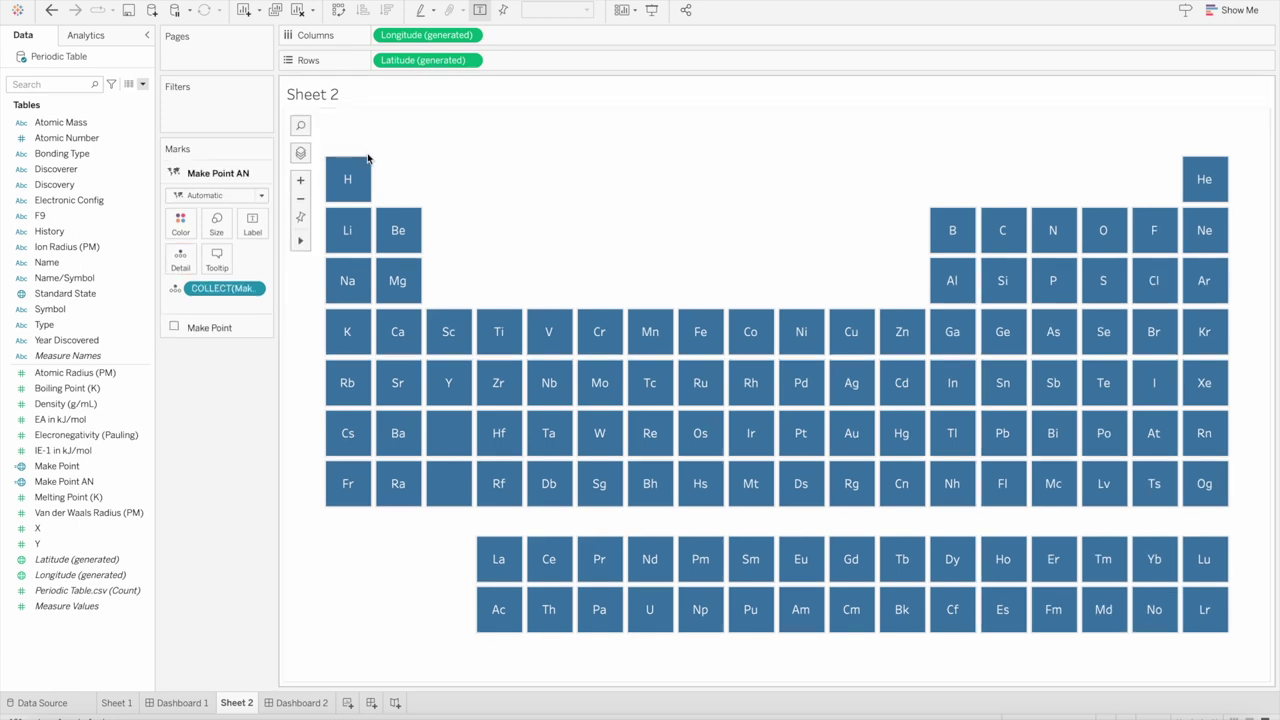
pyautogui.click(243, 195)
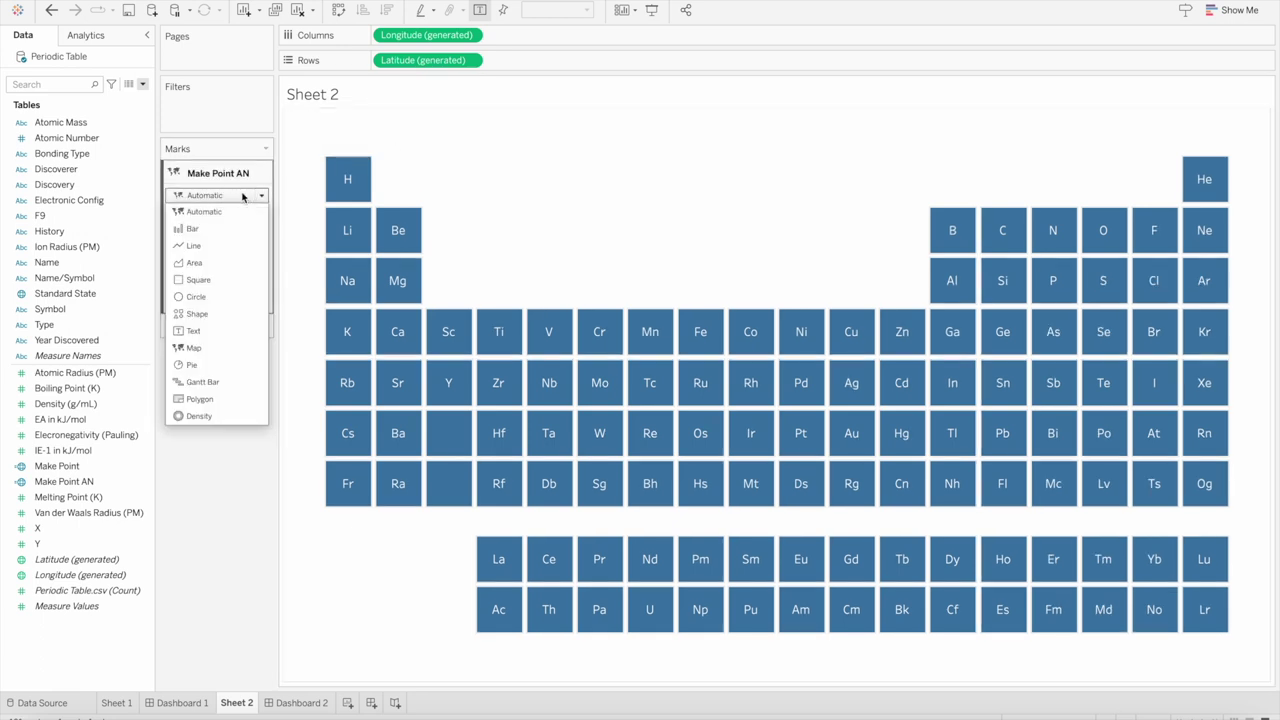
pyautogui.click(198, 297)
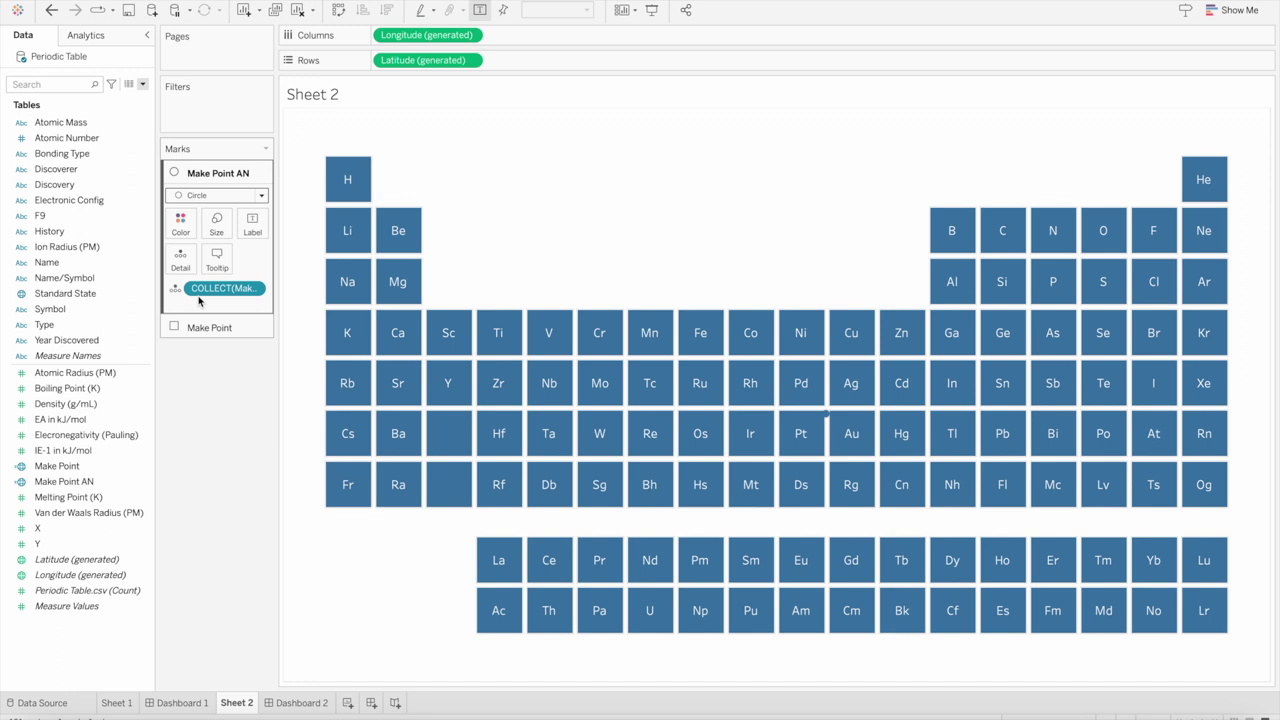
pyautogui.moveTo(52, 263); pyautogui.dragTo(181, 257)
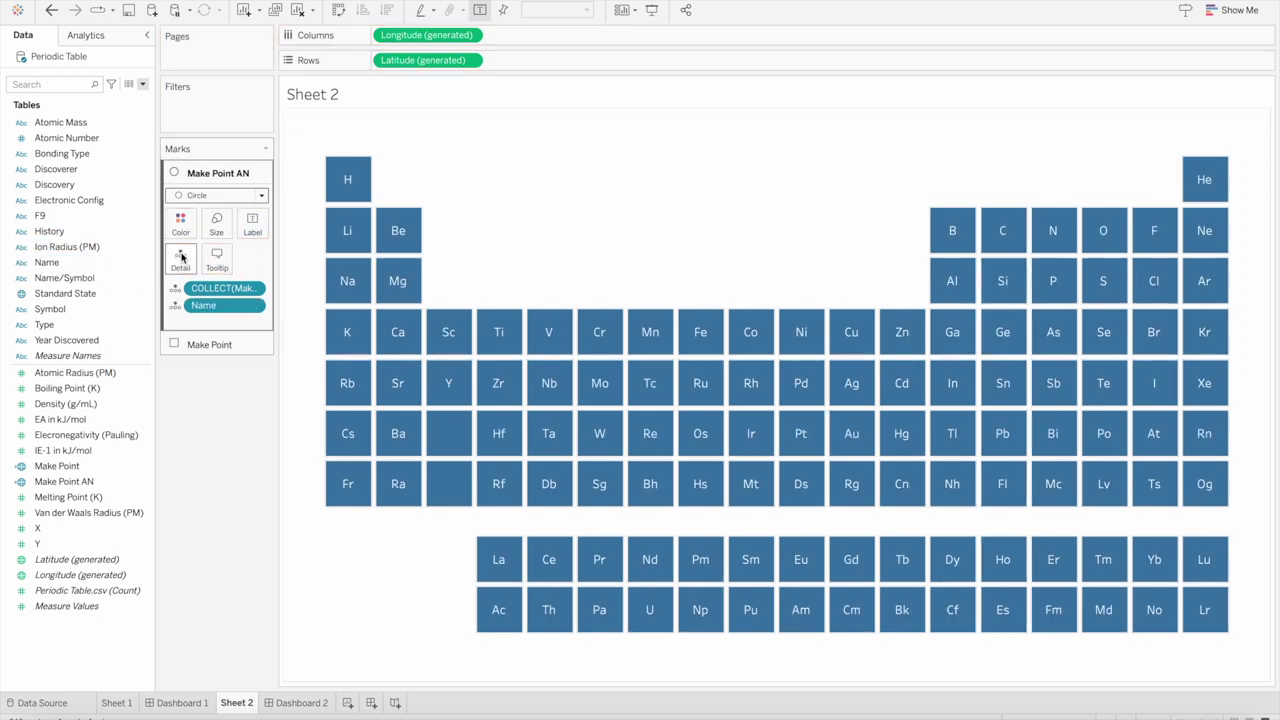
# Colour the new circles blue to match the tiles
pyautogui.click(180, 222)
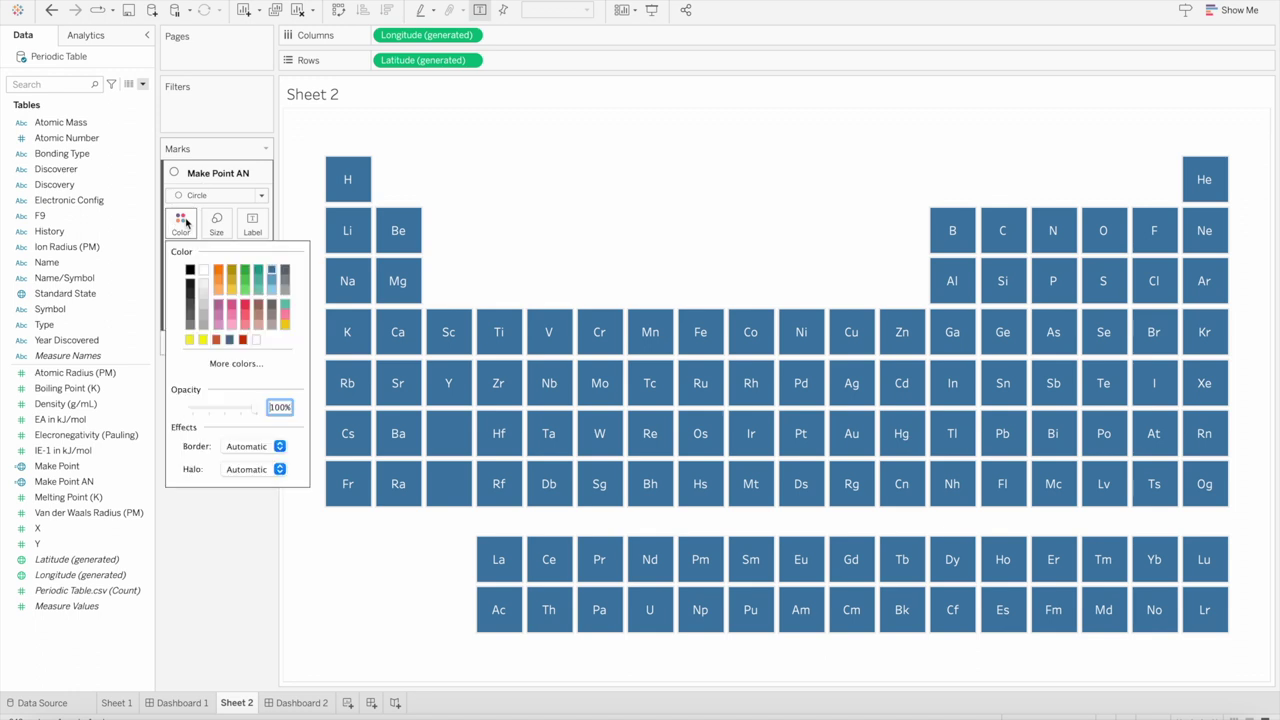
pyautogui.click(190, 285)
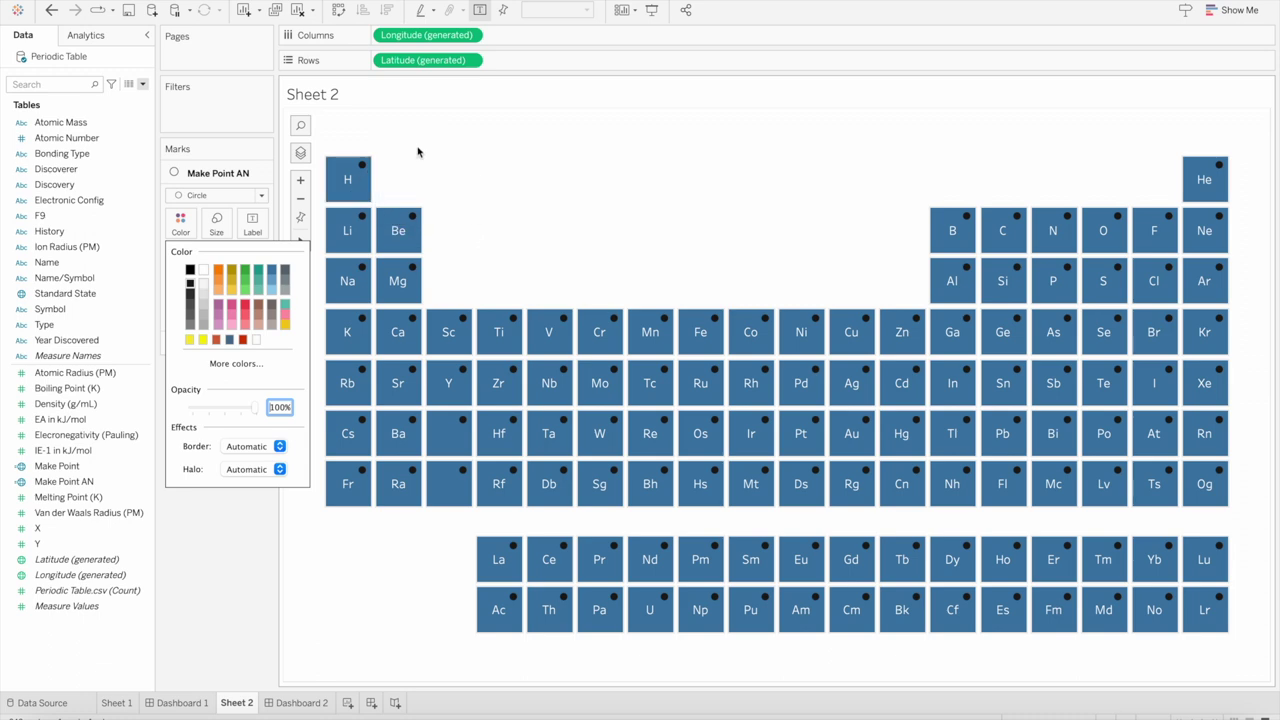
pyautogui.moveTo(366, 167)
pyautogui.click(455, 157)
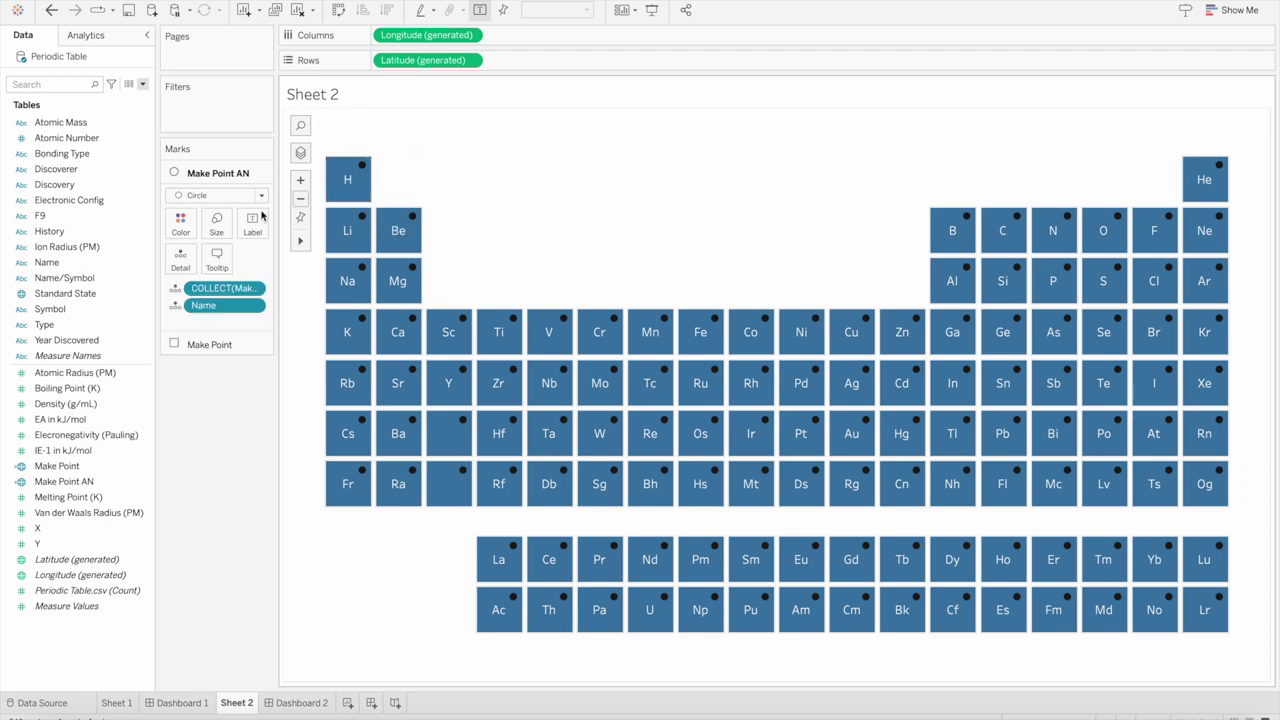
pyautogui.click(180, 231)
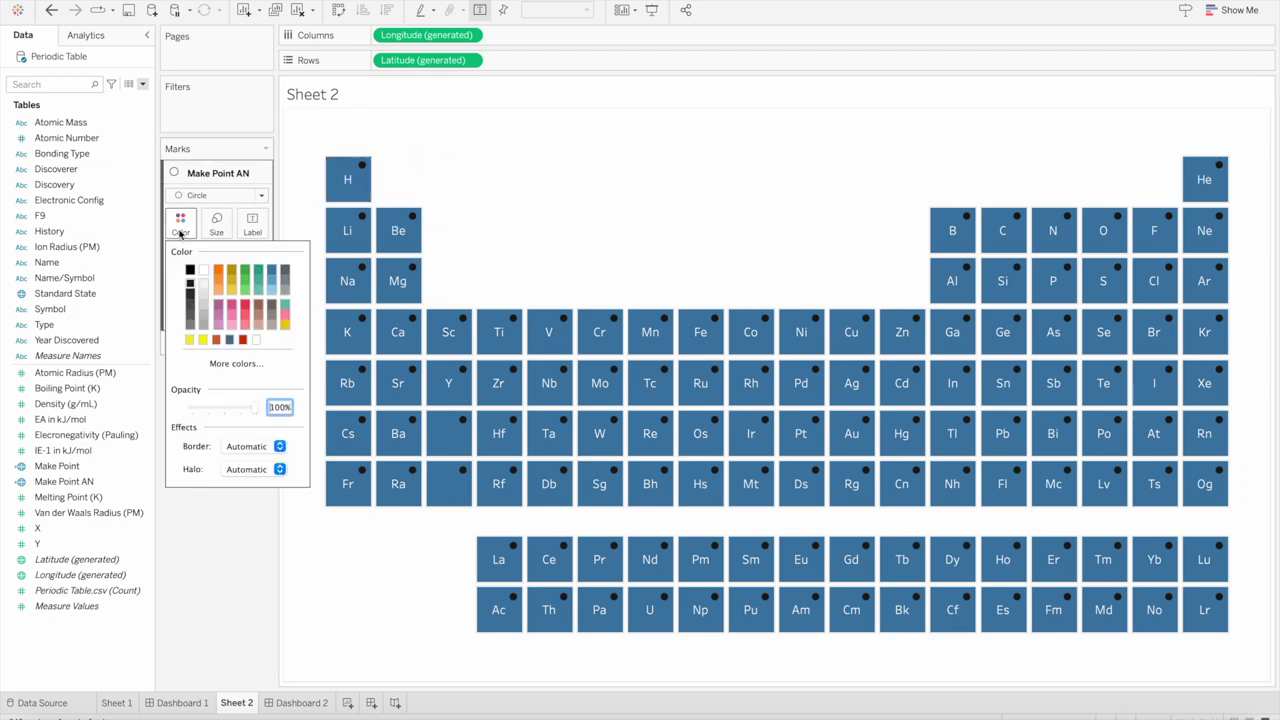
pyautogui.click(273, 270)
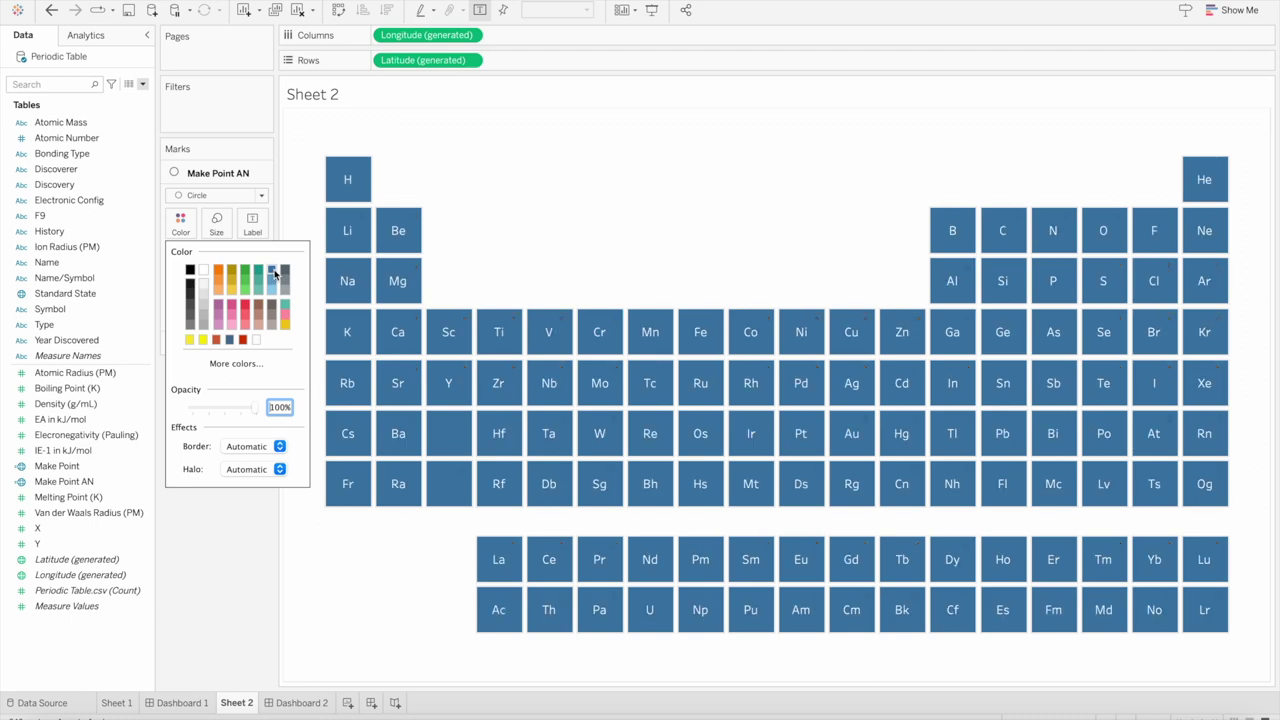
pyautogui.click(480, 134)
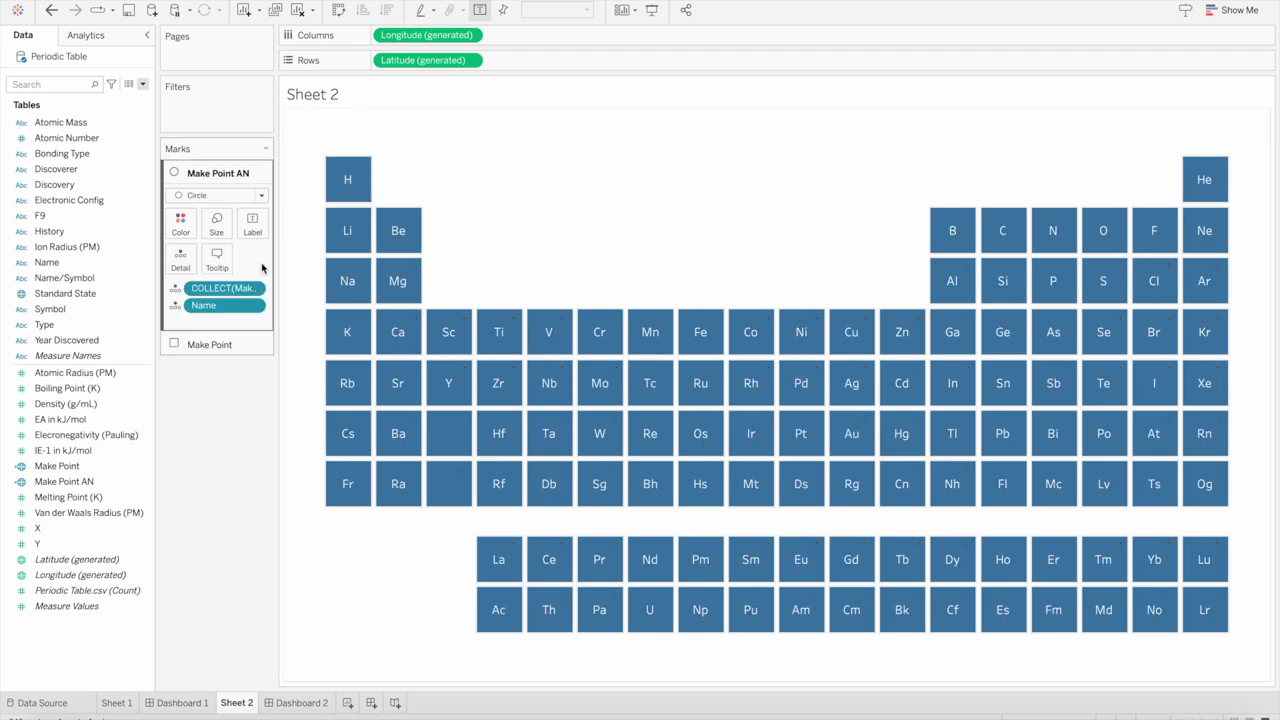
# Label the corner circles with Atomic Number, centred horizontally and vertically
pyautogui.moveTo(85, 138); pyautogui.dragTo(251, 231)
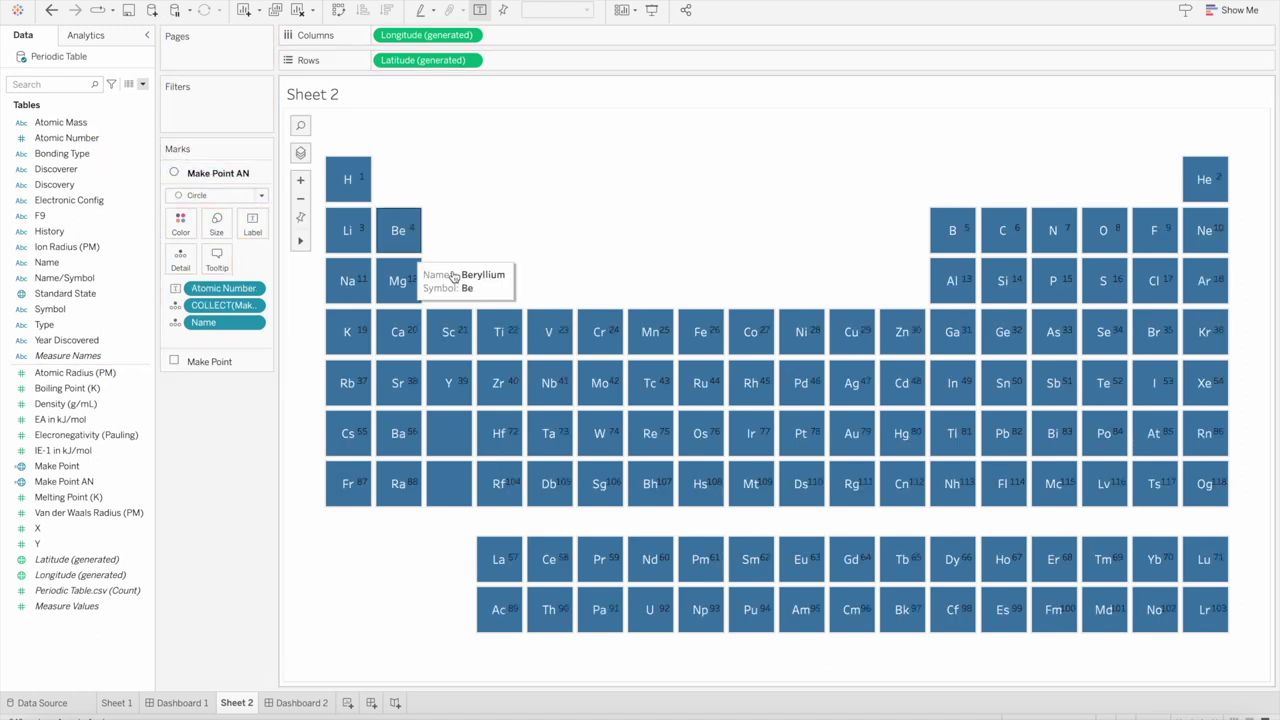
pyautogui.moveTo(512, 338)
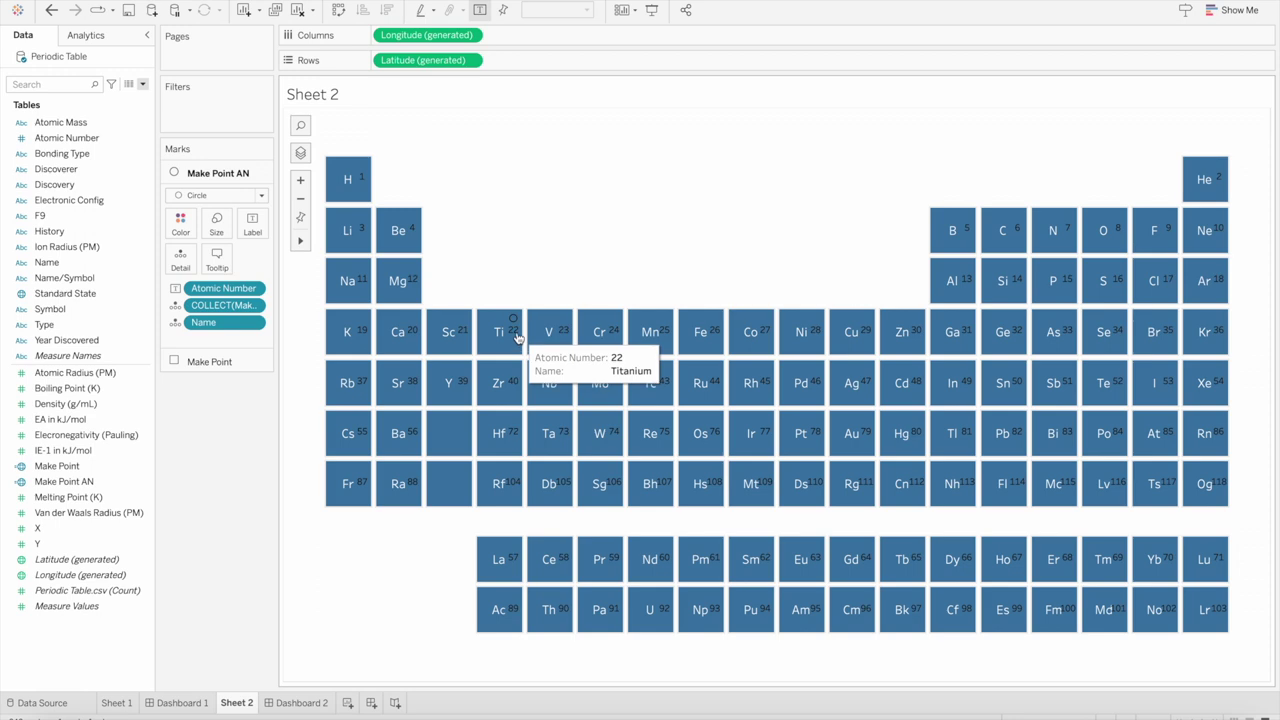
pyautogui.moveTo(409, 252)
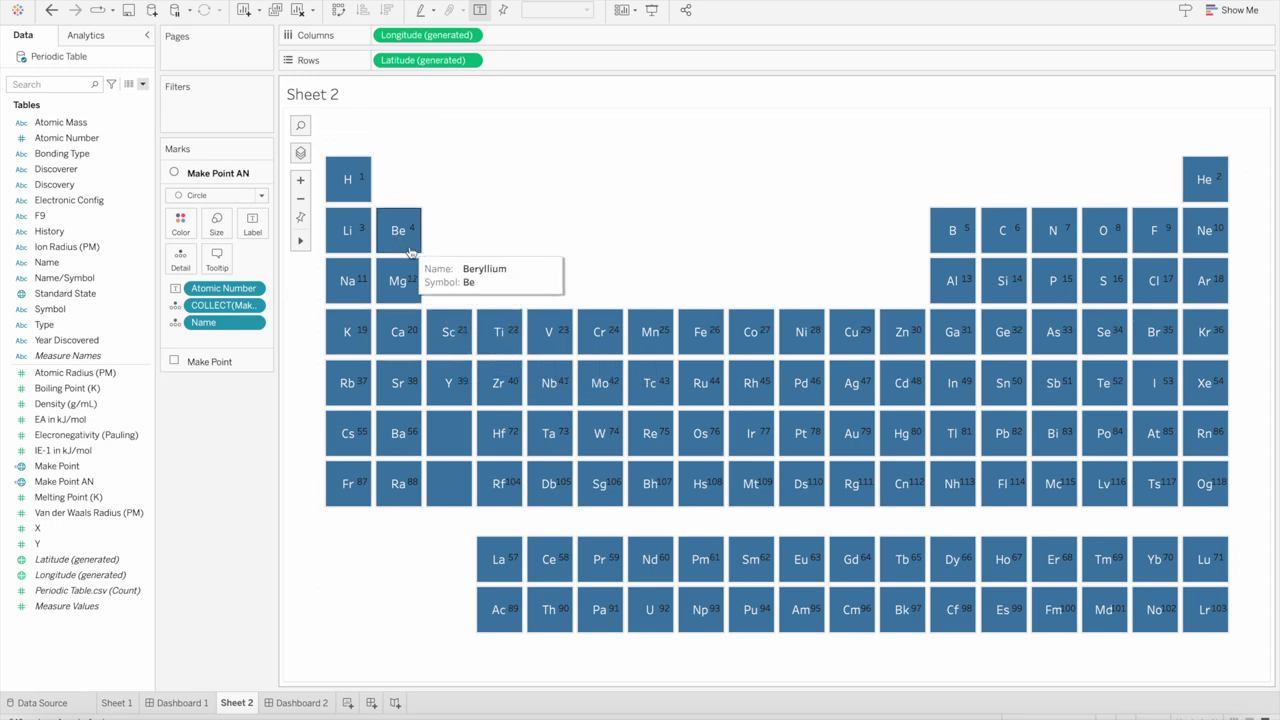
pyautogui.click(252, 224)
pyautogui.click(366, 346)
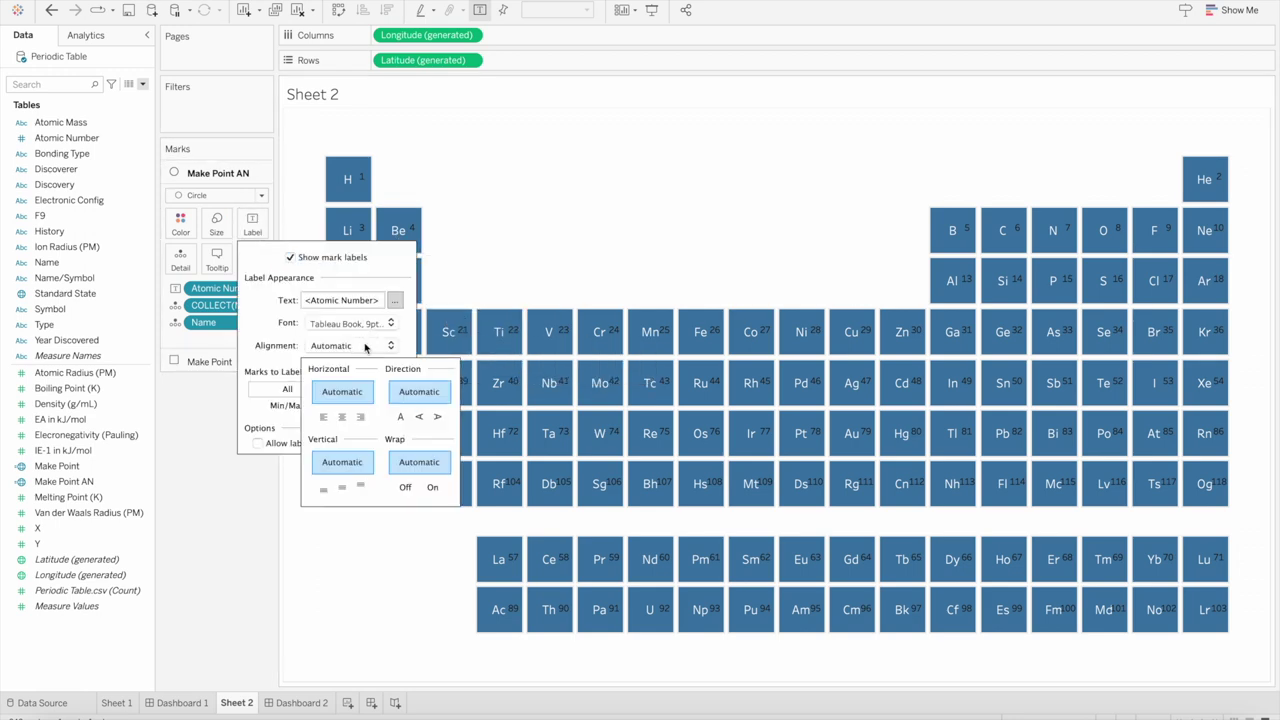
pyautogui.click(342, 417)
pyautogui.click(342, 488)
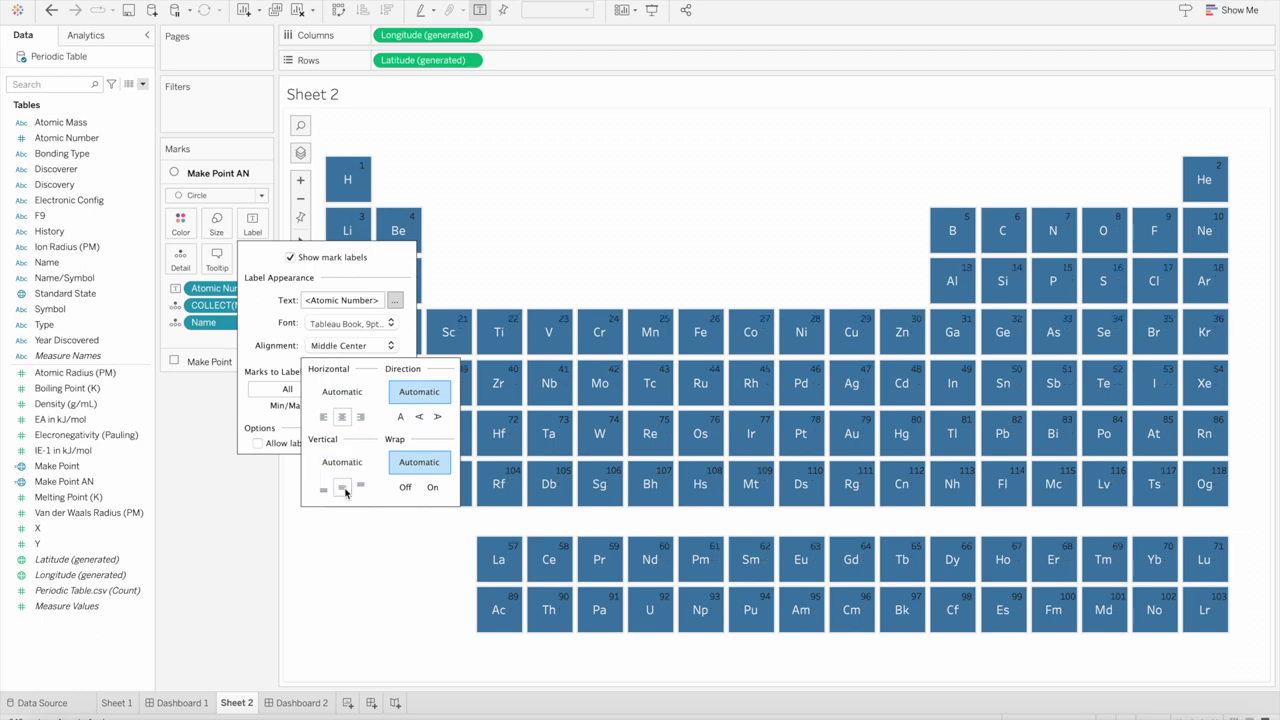
pyautogui.click(207, 512)
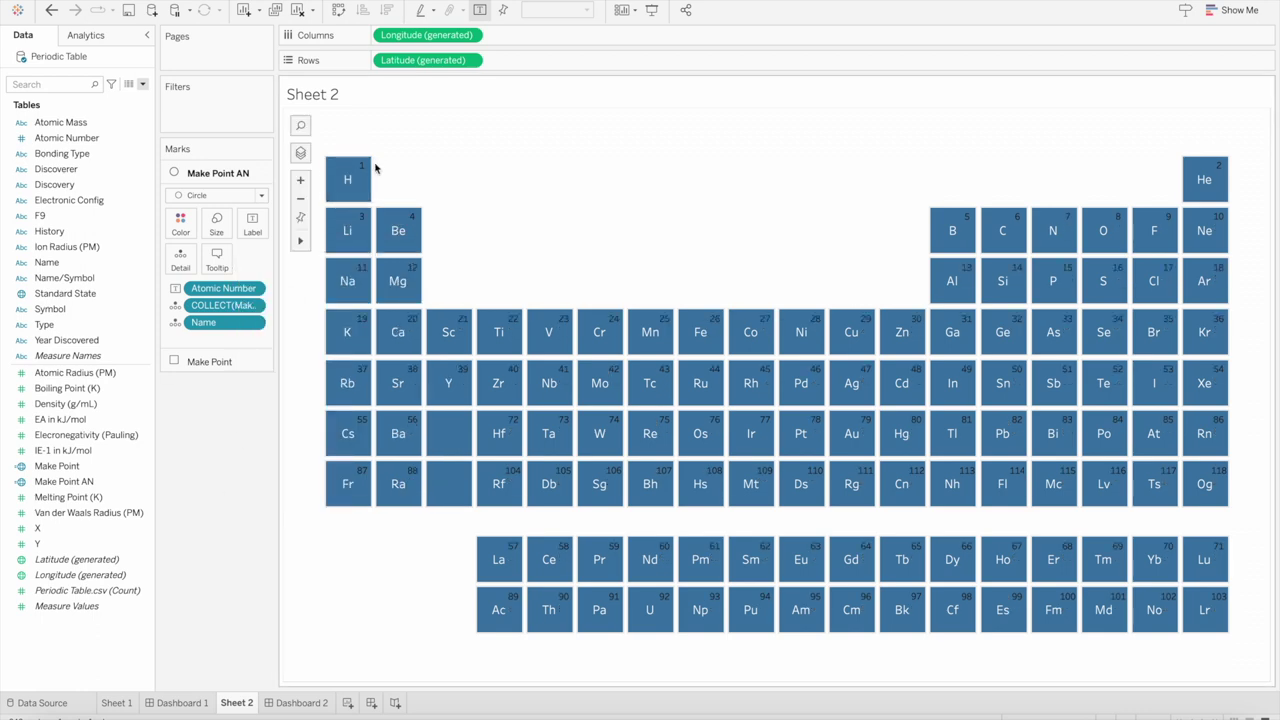
pyautogui.moveTo(363, 170)
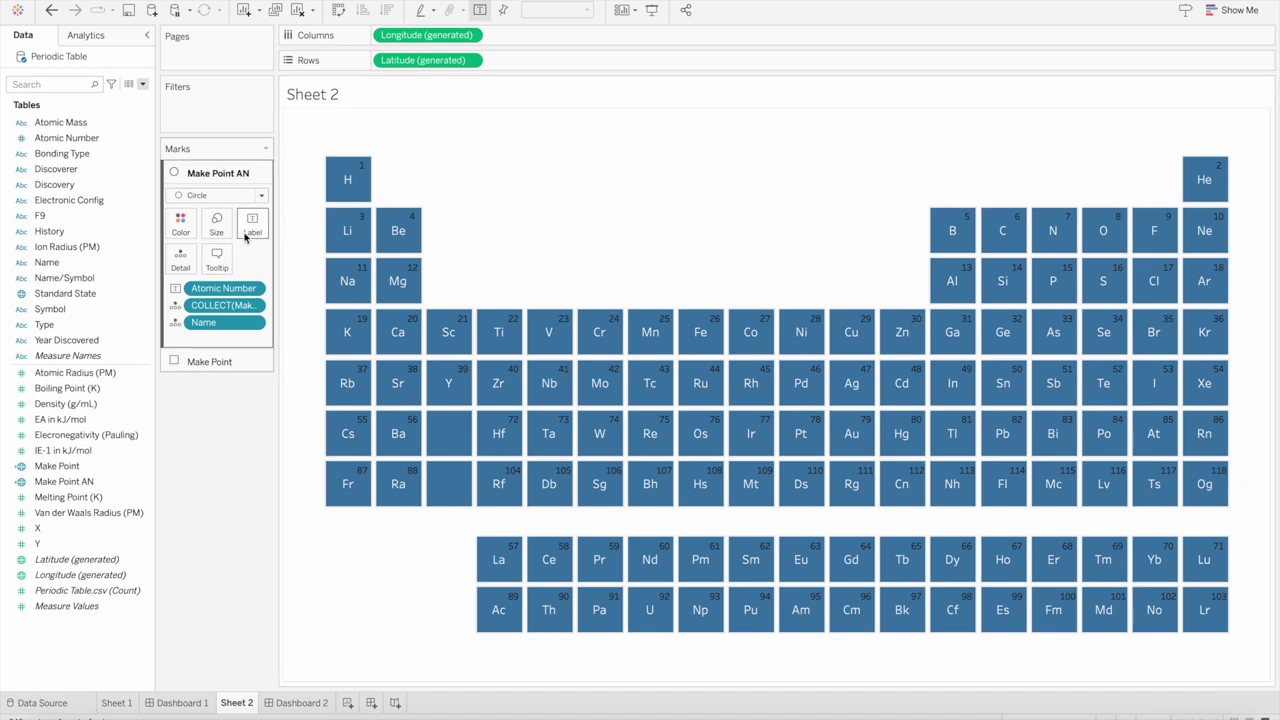
pyautogui.click(179, 228)
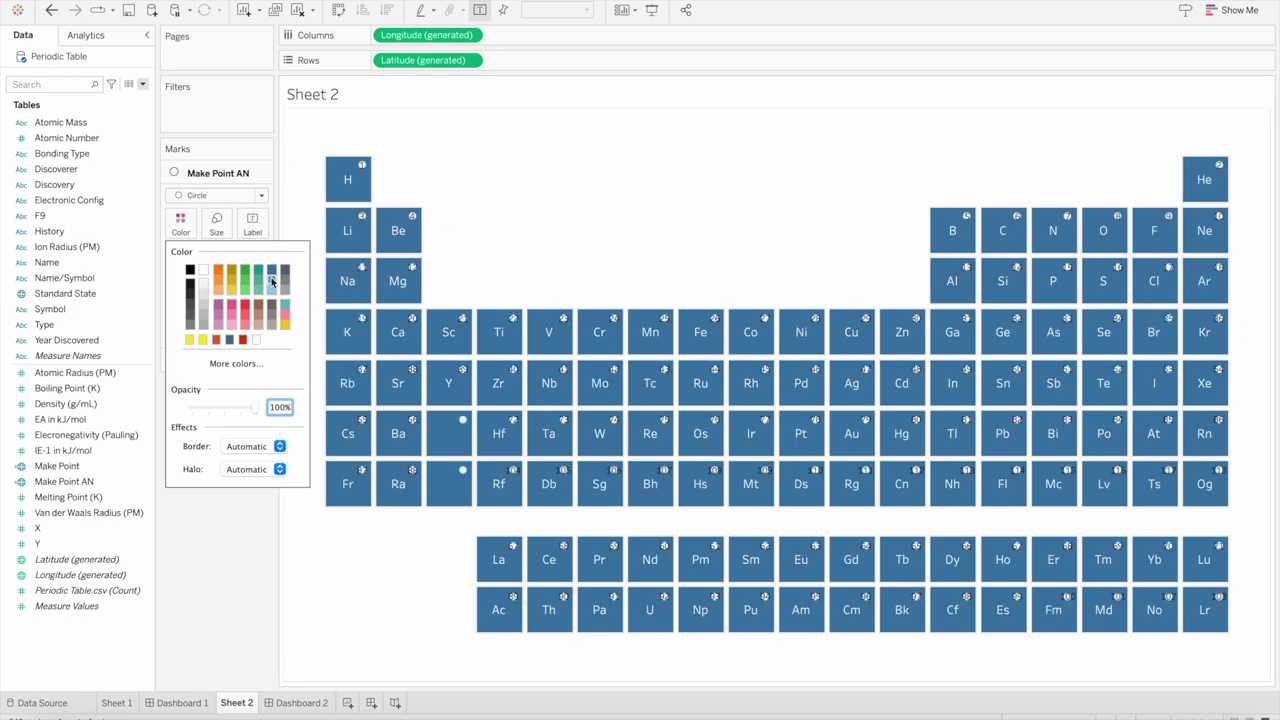
# Tint the corner circles blue and enlarge them slightly
pyautogui.click(272, 283)
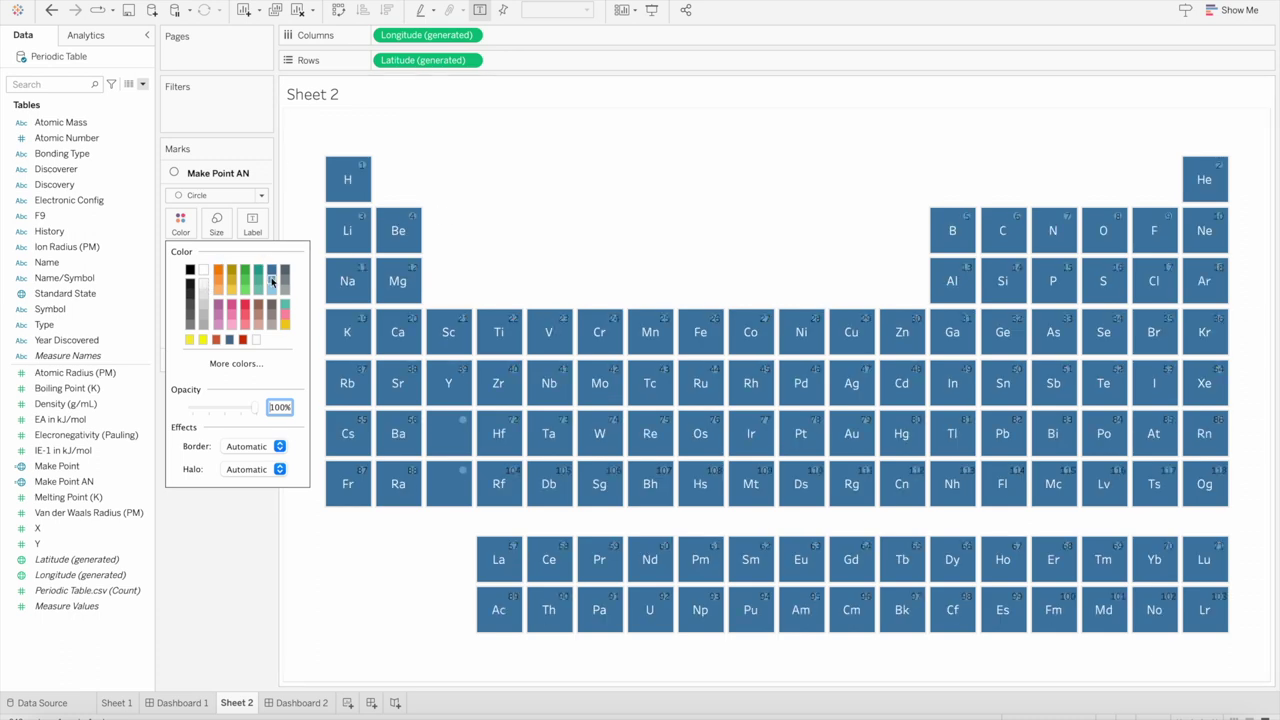
pyautogui.click(216, 222)
pyautogui.moveTo(318, 262); pyautogui.dragTo(271, 263)
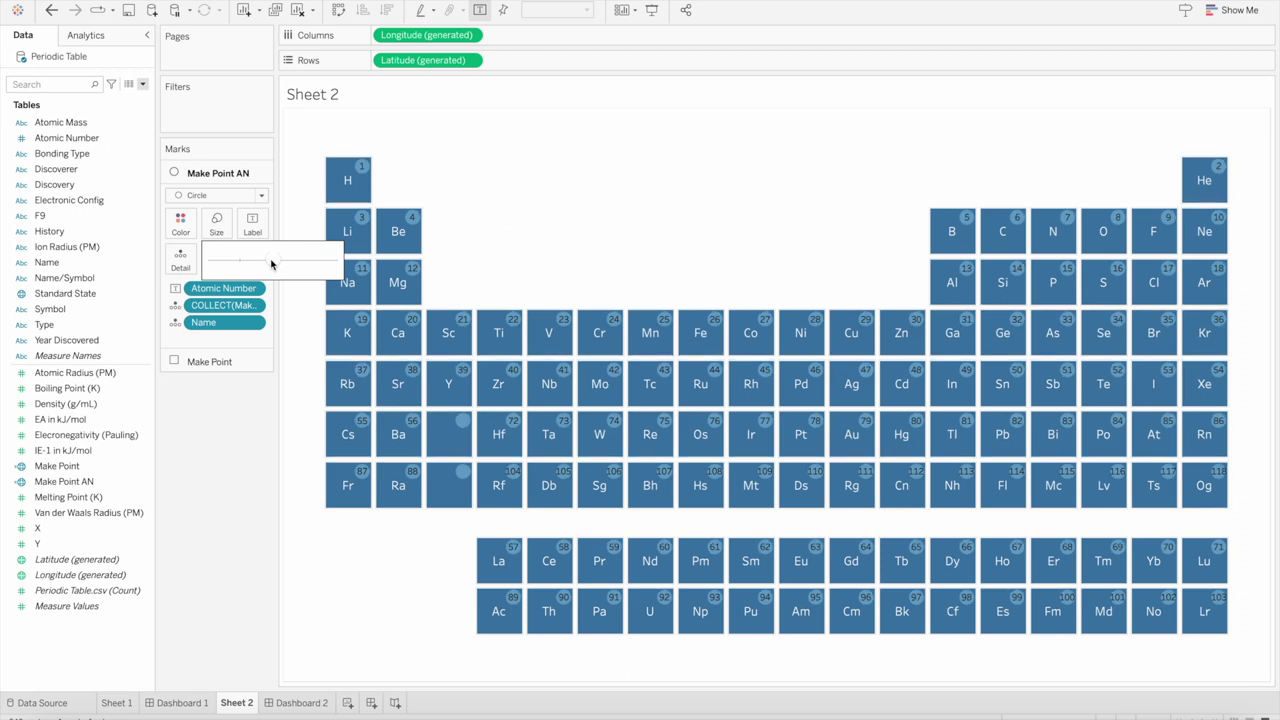
# Make the circles tile-blue at 100% opacity with a border, then preview Dashboard 2
pyautogui.click(180, 222)
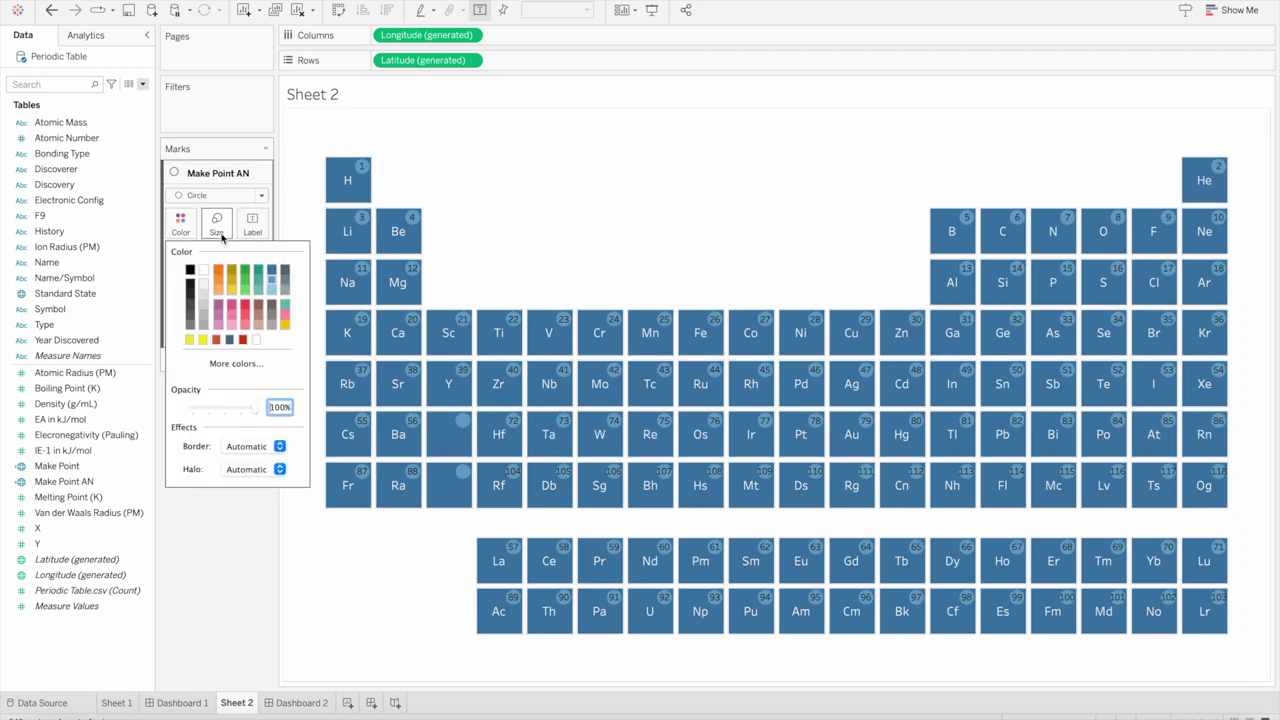
pyautogui.click(273, 278)
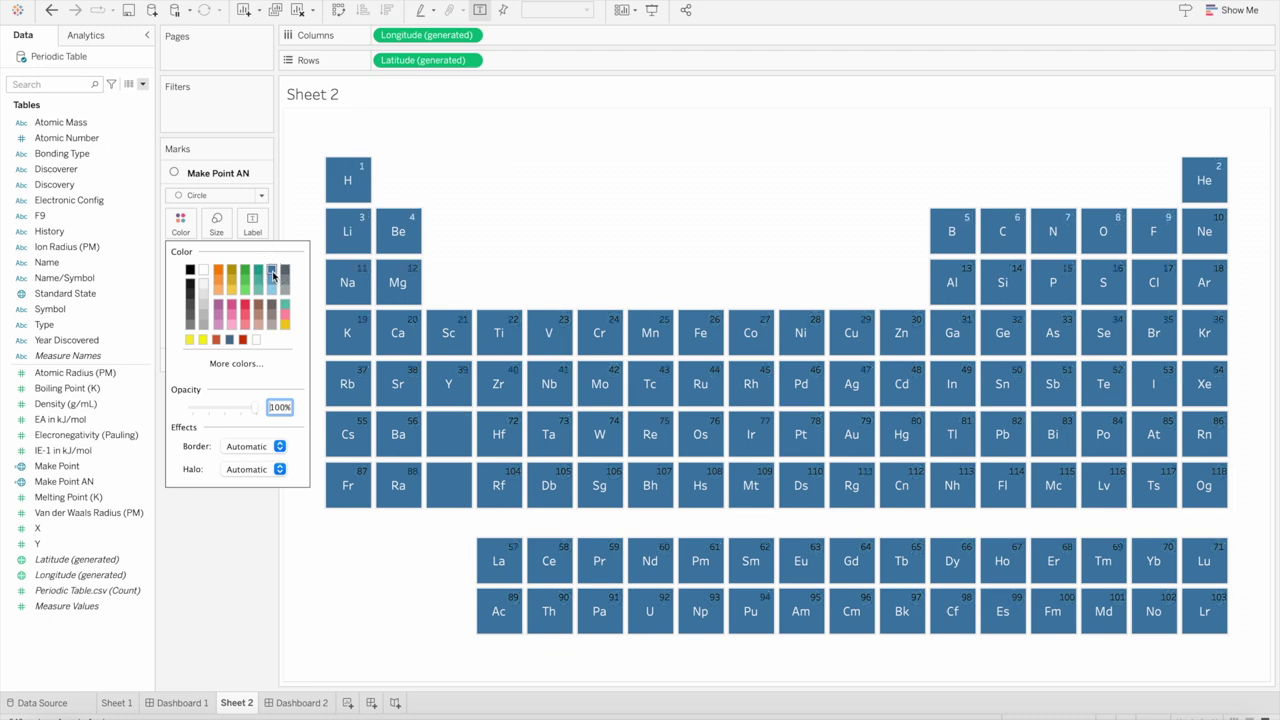
pyautogui.click(247, 410)
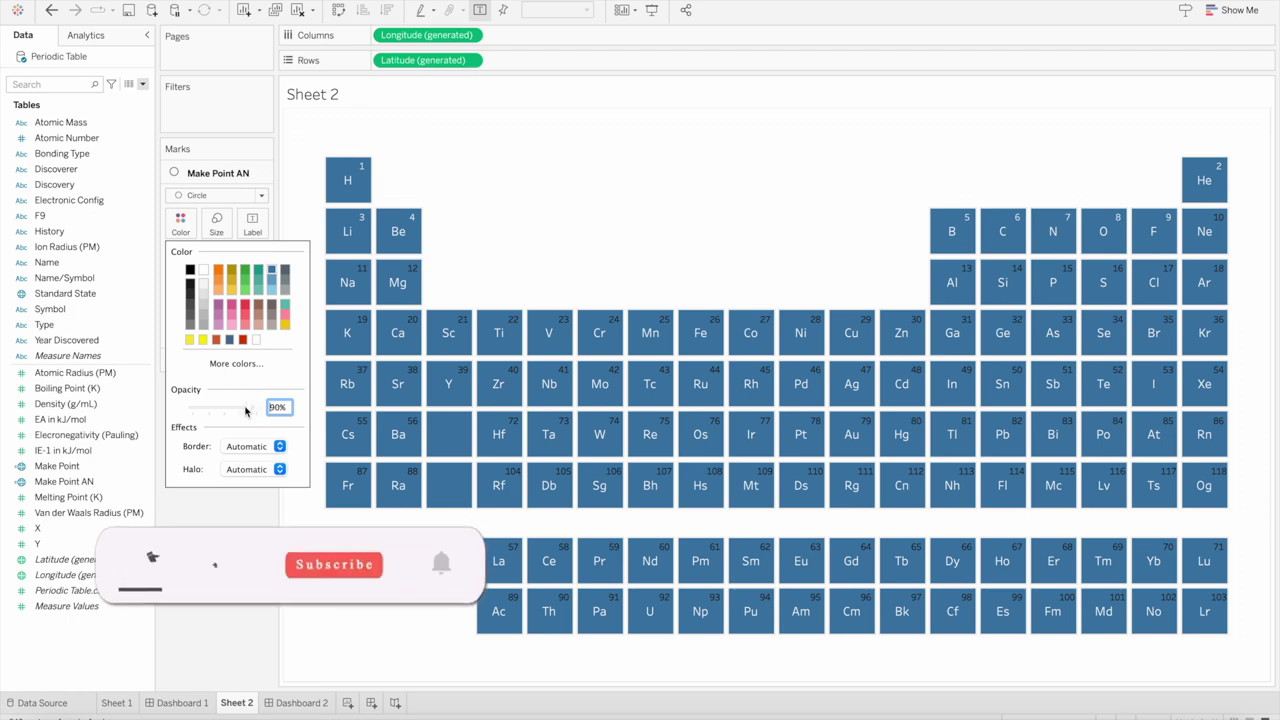
pyautogui.click(242, 410)
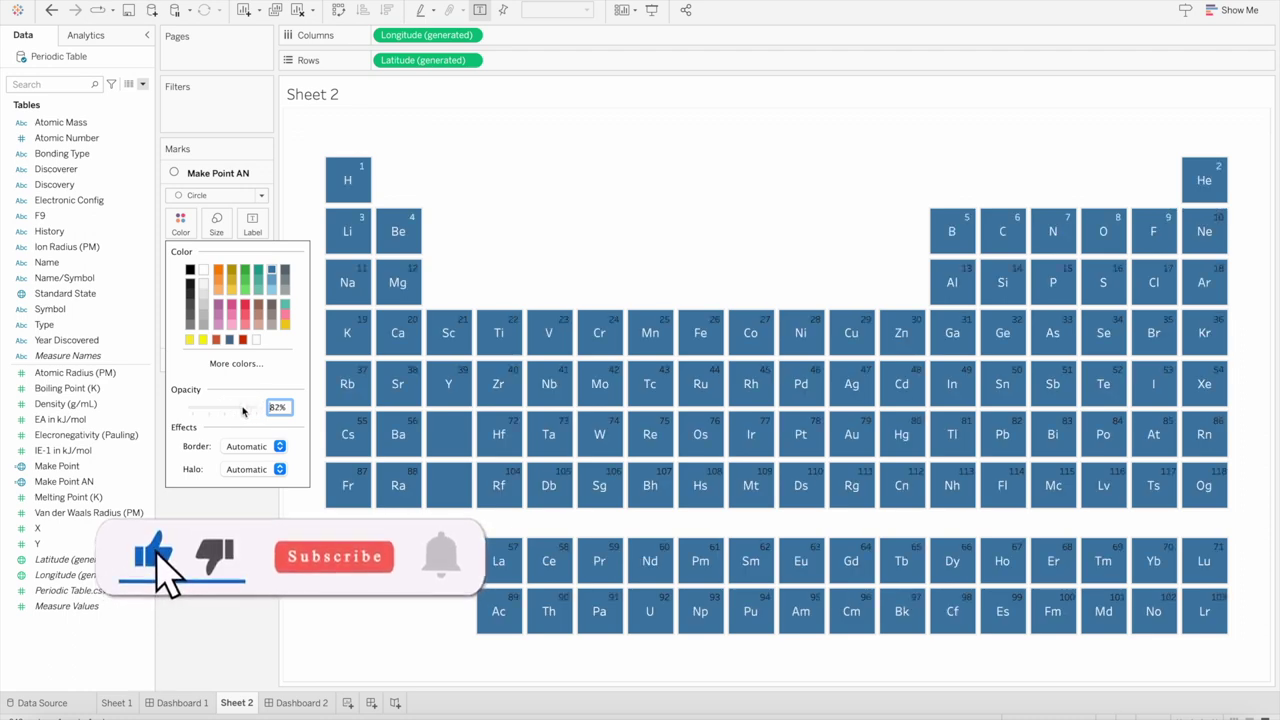
pyautogui.moveTo(242, 410); pyautogui.dragTo(256, 408)
pyautogui.click(279, 447)
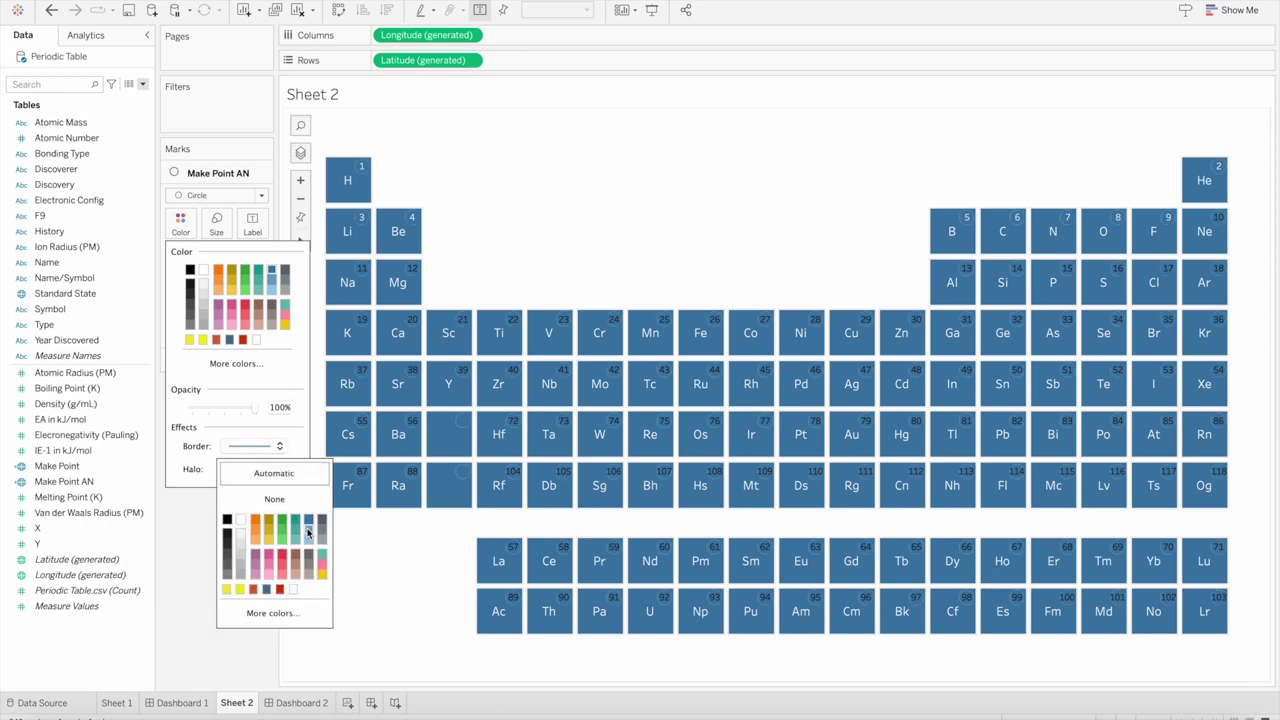
pyautogui.click(545, 224)
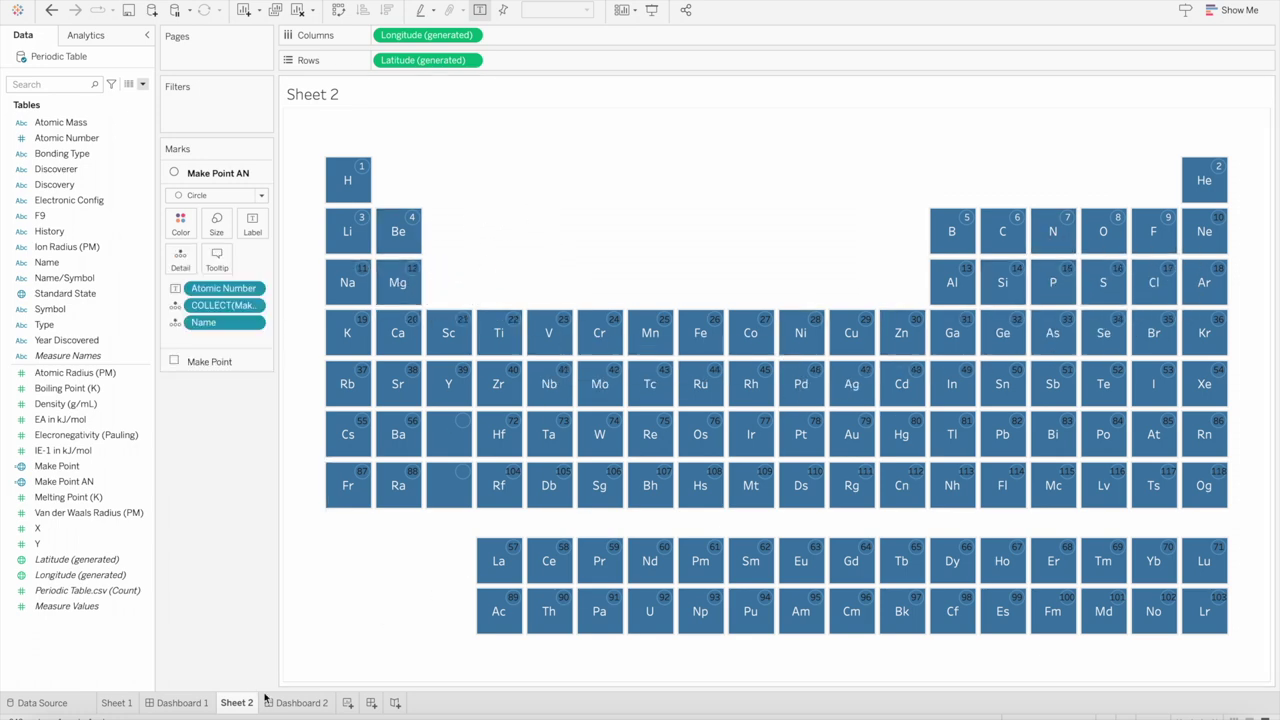
pyautogui.click(297, 703)
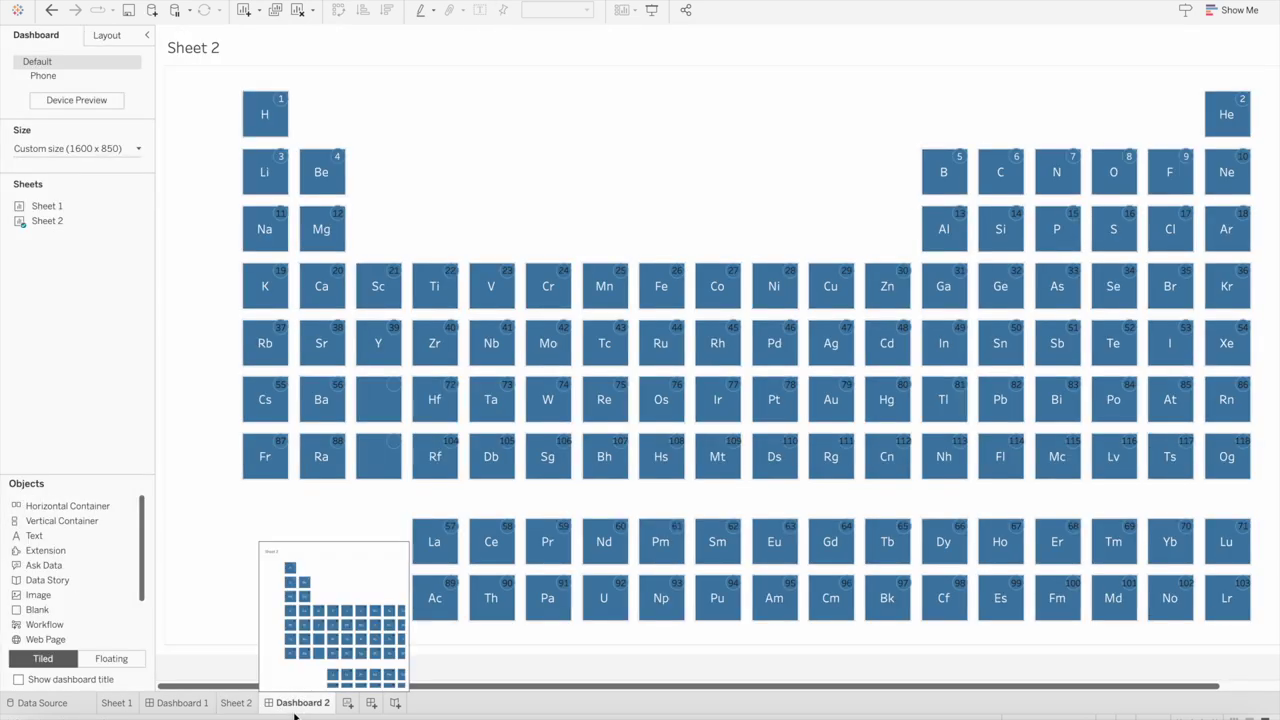
# Try the square layer's size slider on Sheet 2, check Dashboard 2, then return
pyautogui.click(238, 703)
pyautogui.click(211, 361)
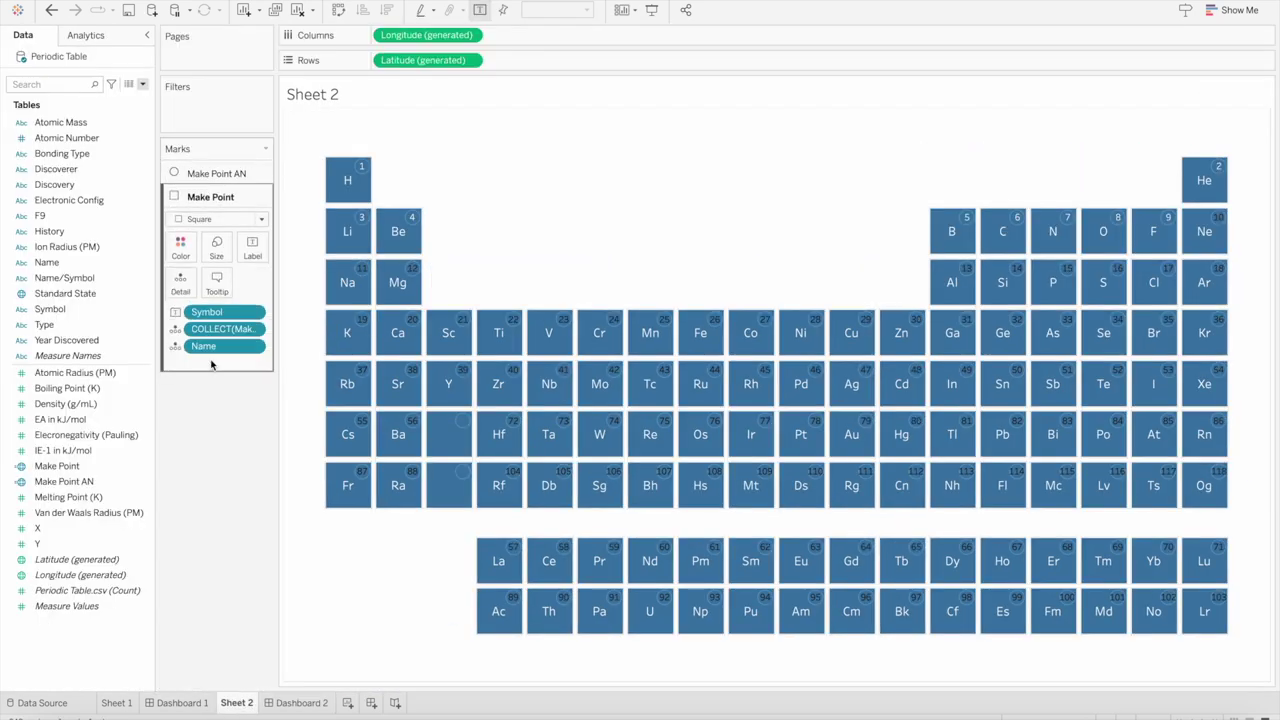
pyautogui.click(216, 246)
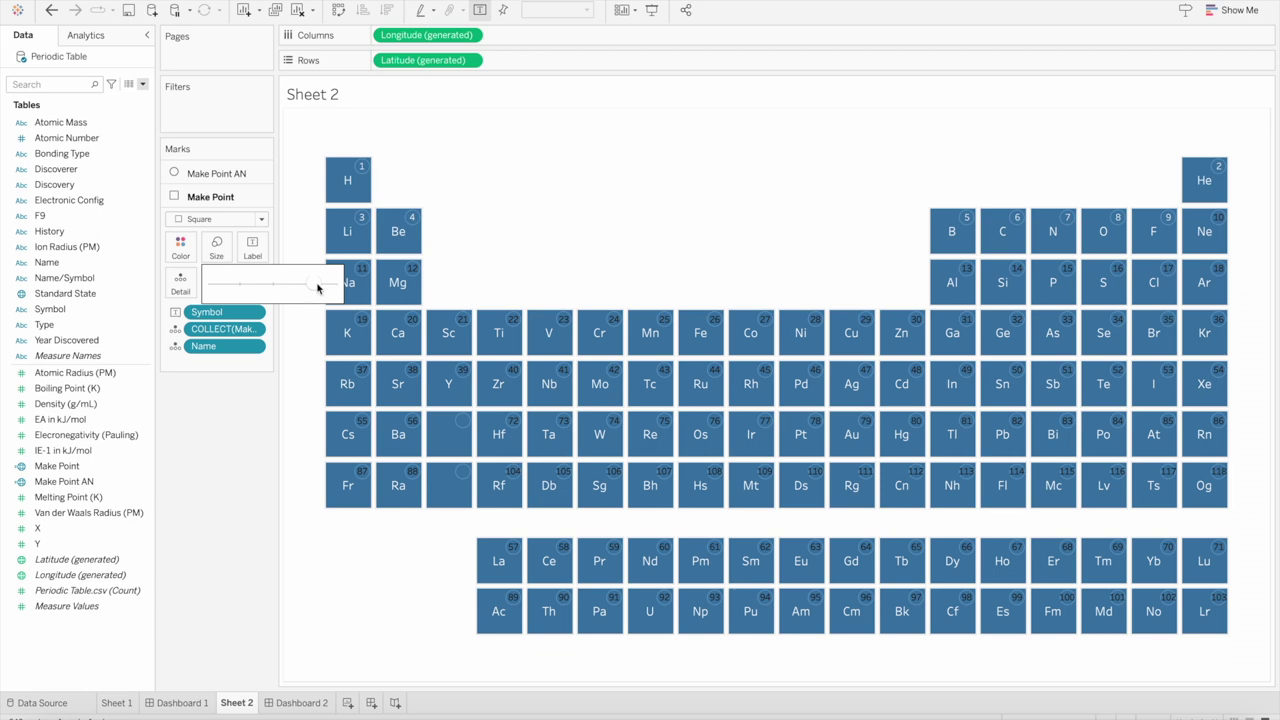
pyautogui.moveTo(313, 285); pyautogui.dragTo(309, 287)
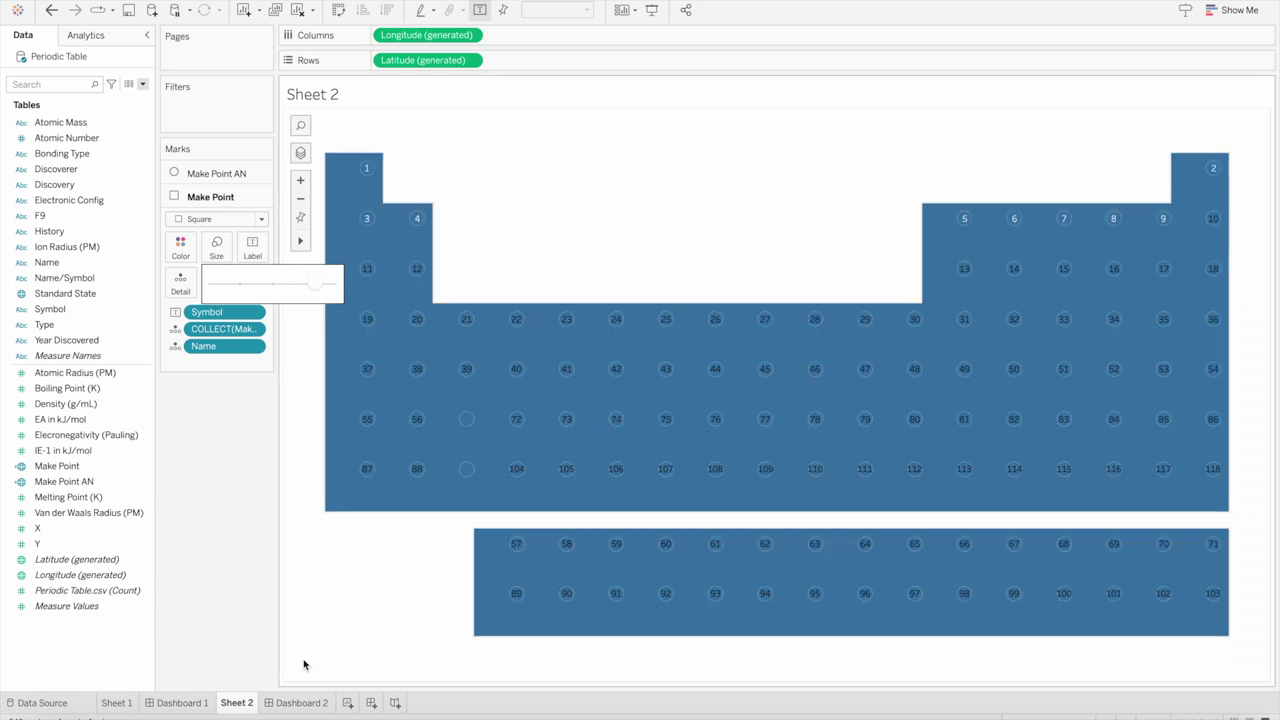
pyautogui.click(303, 703)
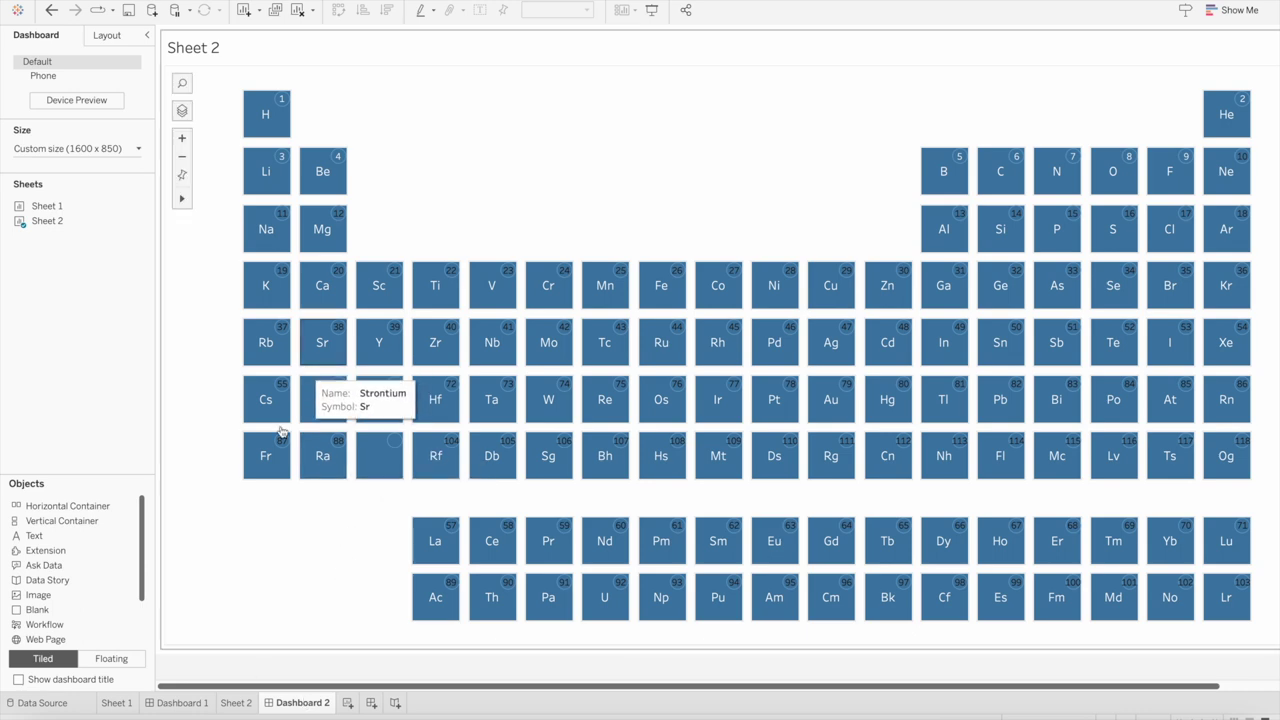
pyautogui.click(241, 702)
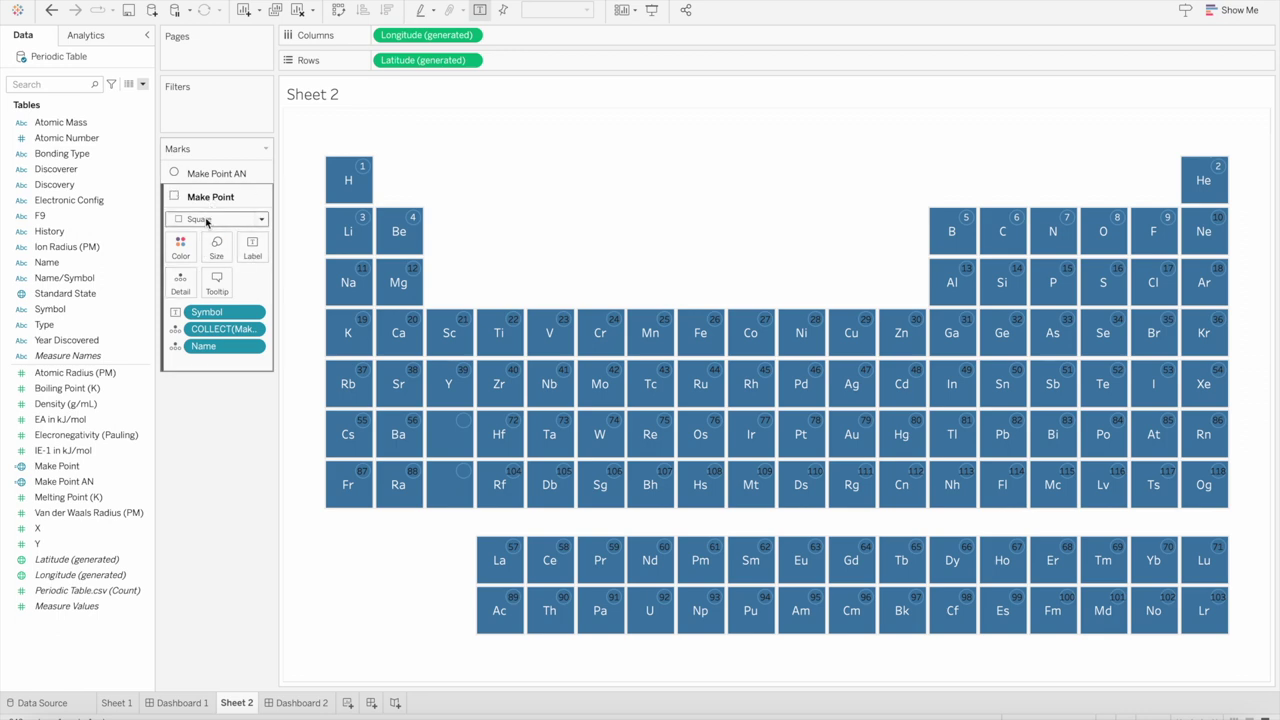
# Add the Name field to the element square labels
pyautogui.click(253, 251)
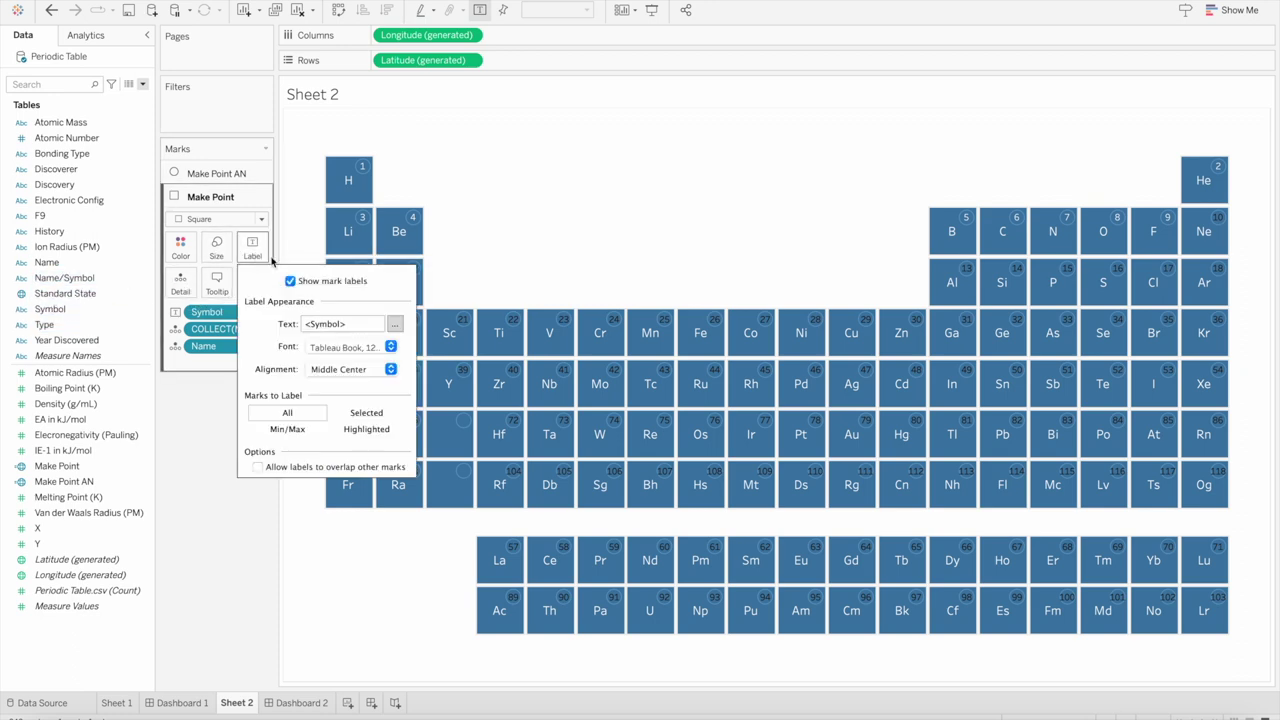
pyautogui.moveTo(55, 262); pyautogui.dragTo(253, 253)
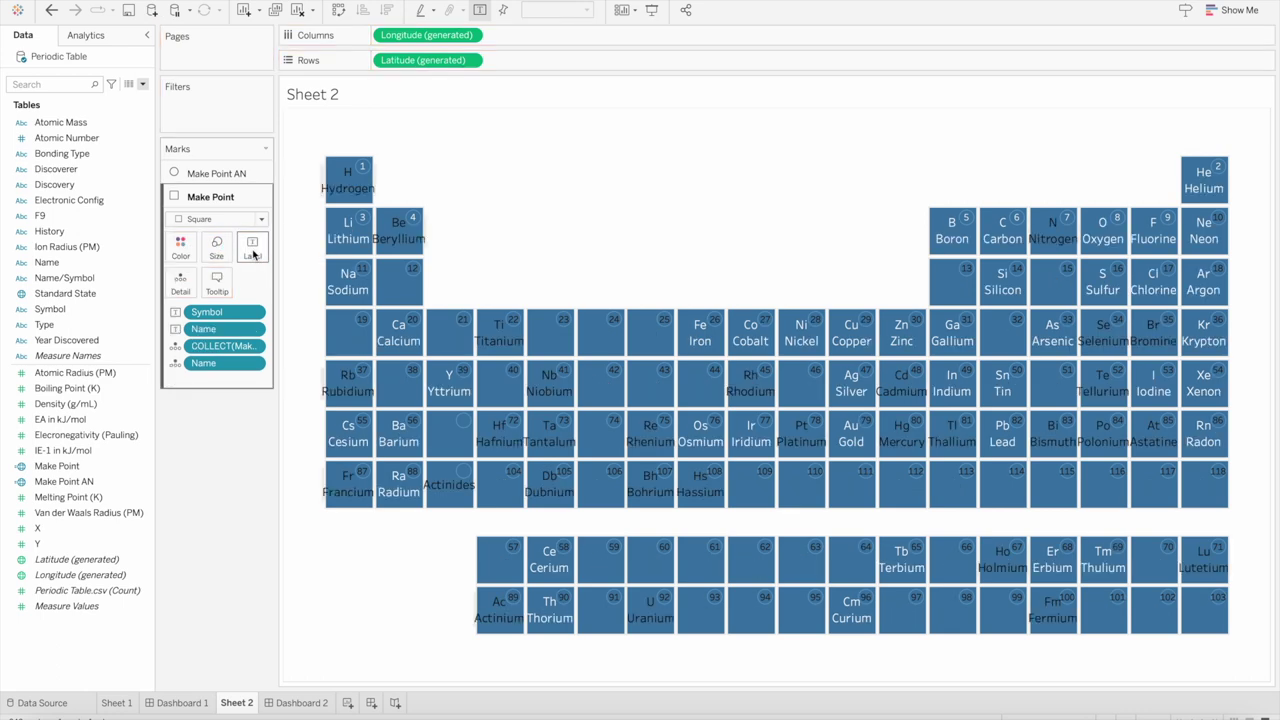
pyautogui.click(253, 251)
pyautogui.click(395, 323)
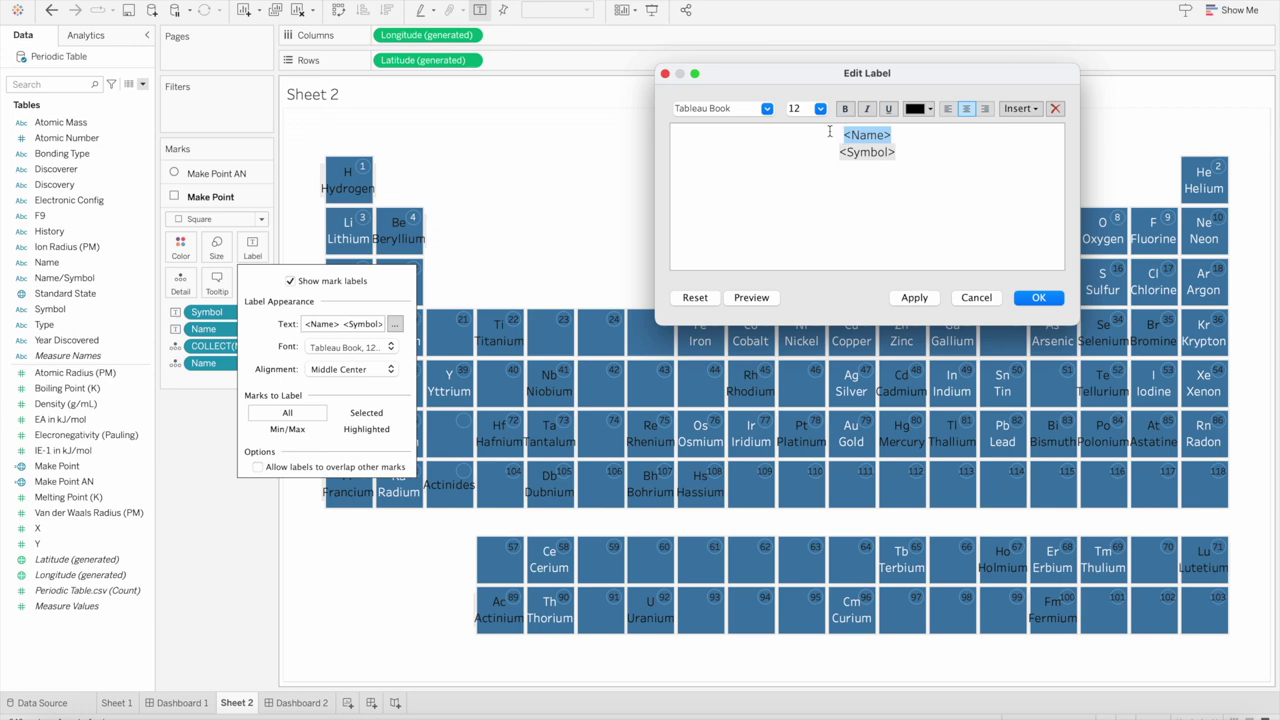
# Put Symbol above Name at font size 6, then view Dashboard 2
pyautogui.press('BackSpace')
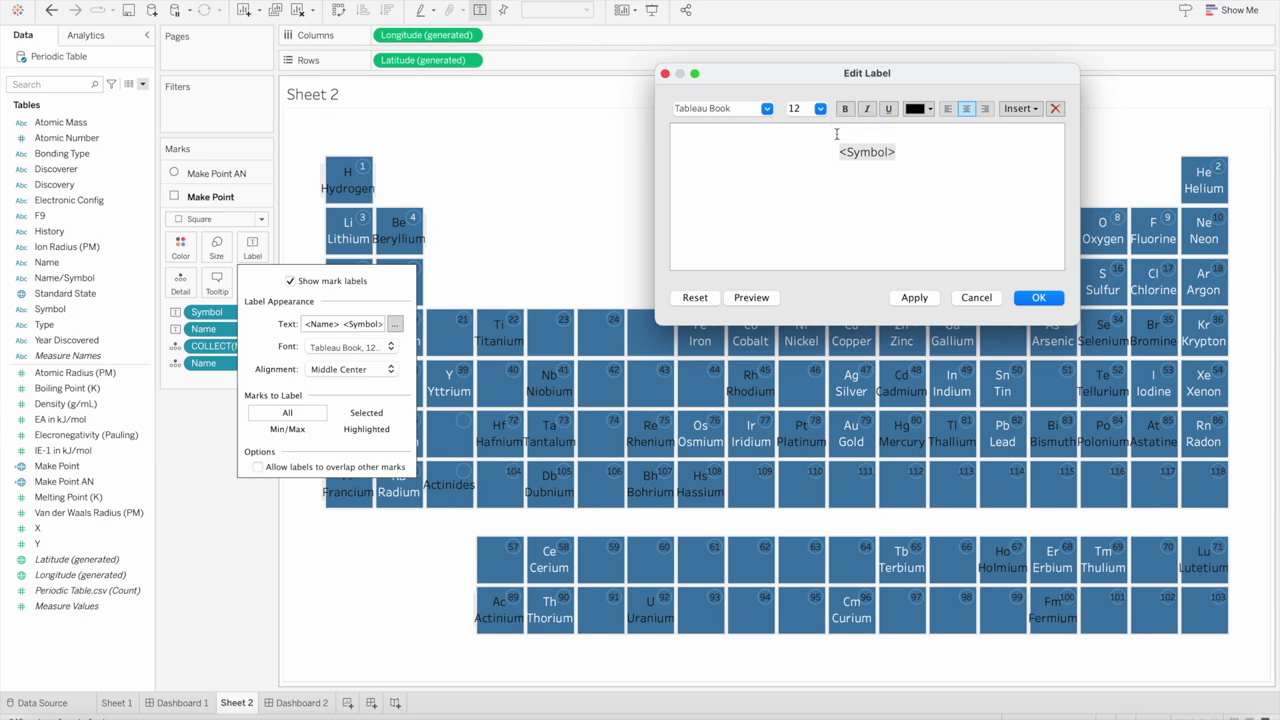
pyautogui.click(839, 150)
pyautogui.press('BackSpace')
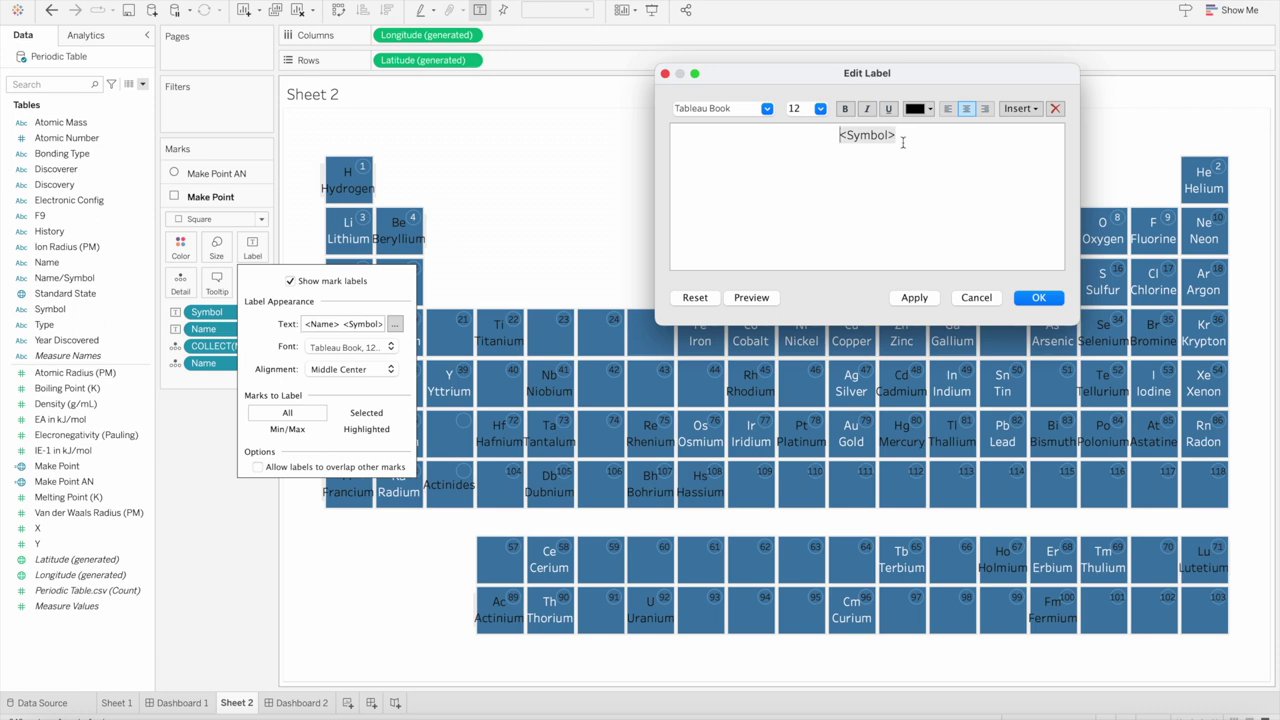
pyautogui.hotkey('ctrl', 'v')
pyautogui.moveTo(902, 150); pyautogui.dragTo(843, 152)
pyautogui.click(805, 106)
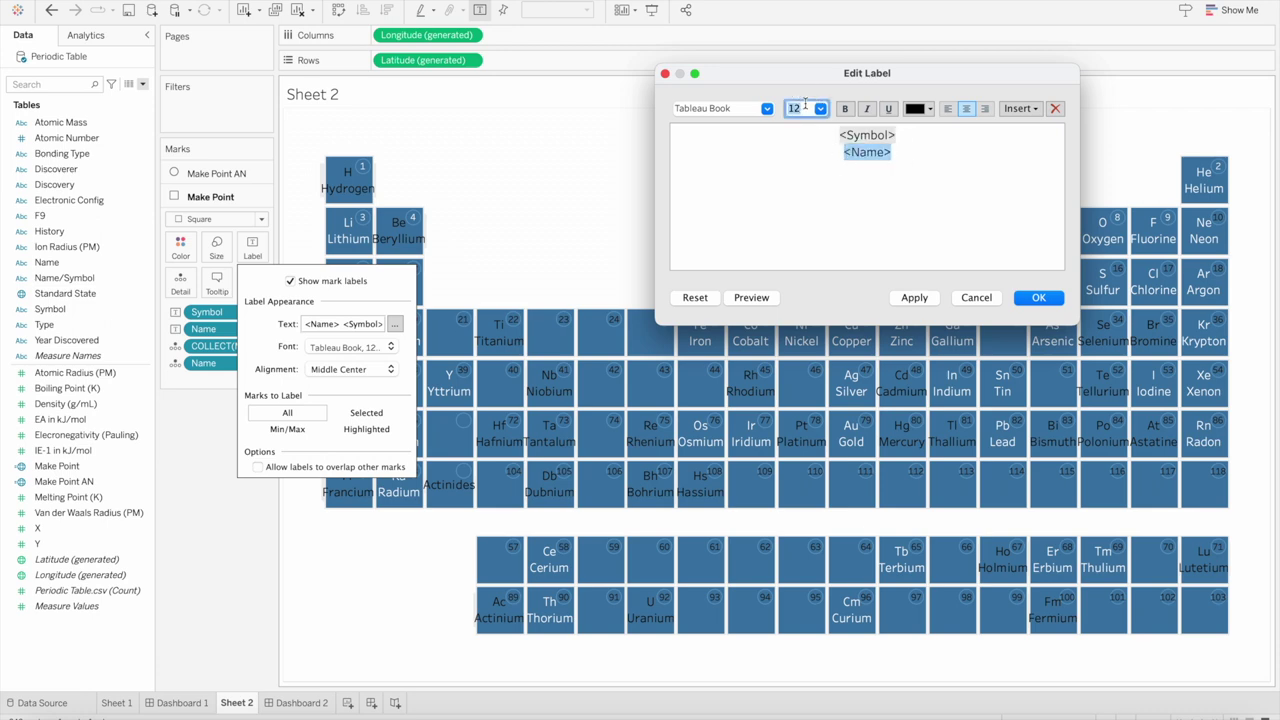
pyautogui.write('6')
pyautogui.press('Return')
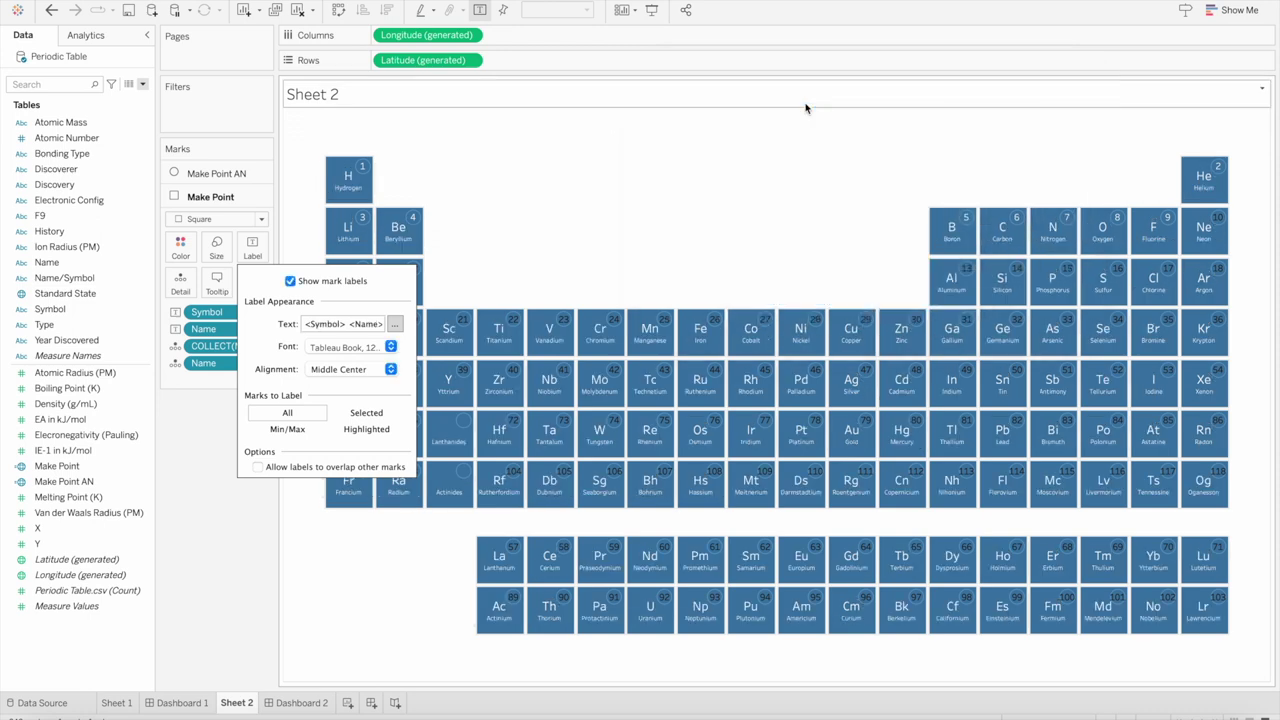
pyautogui.click(238, 563)
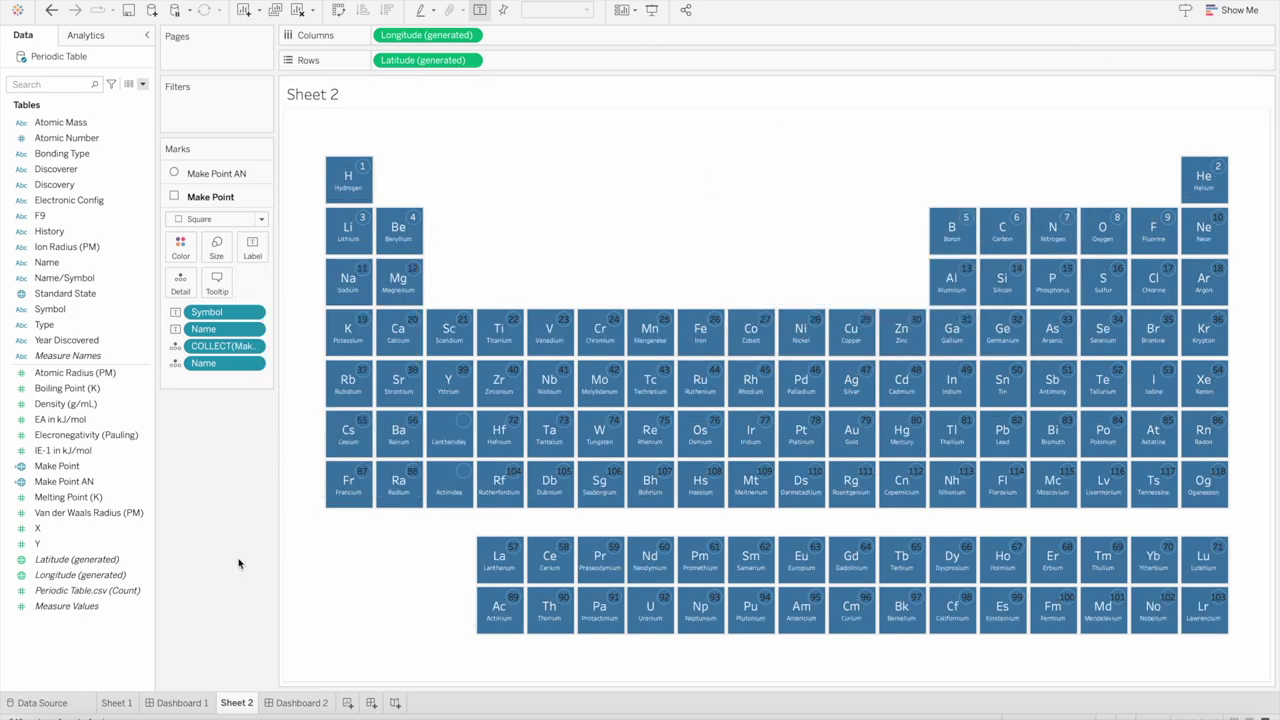
pyautogui.click(305, 703)
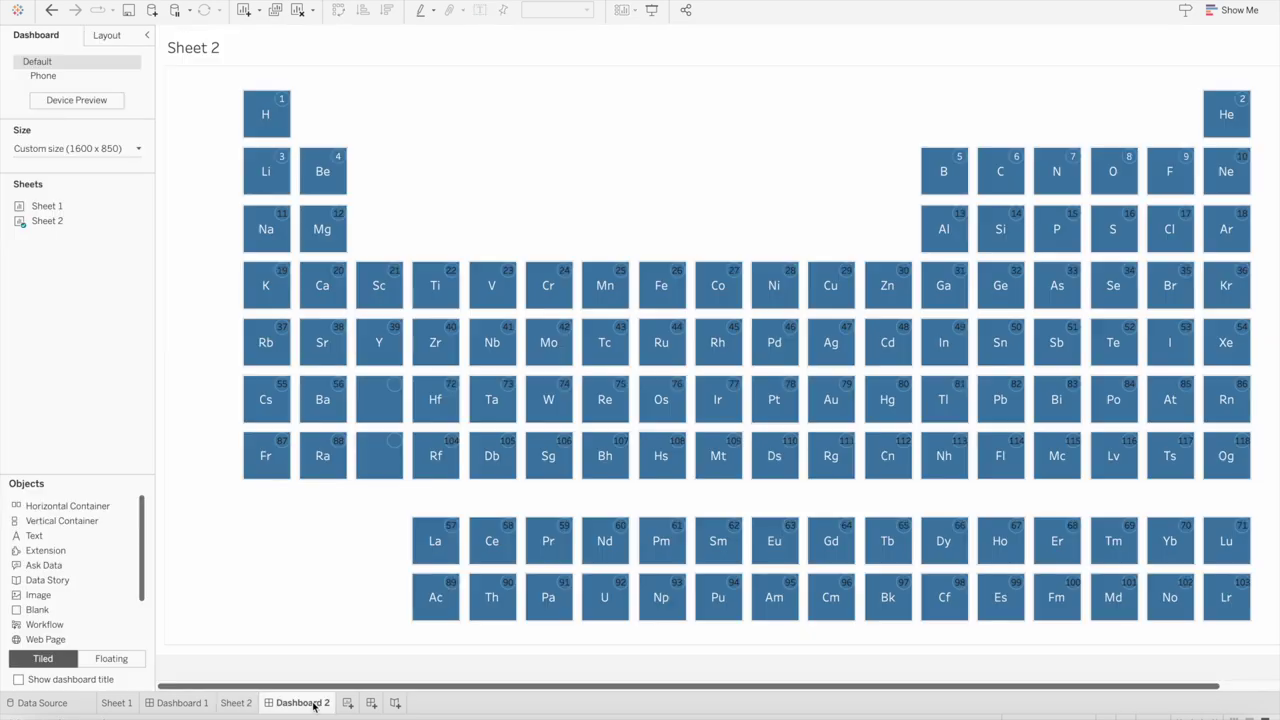